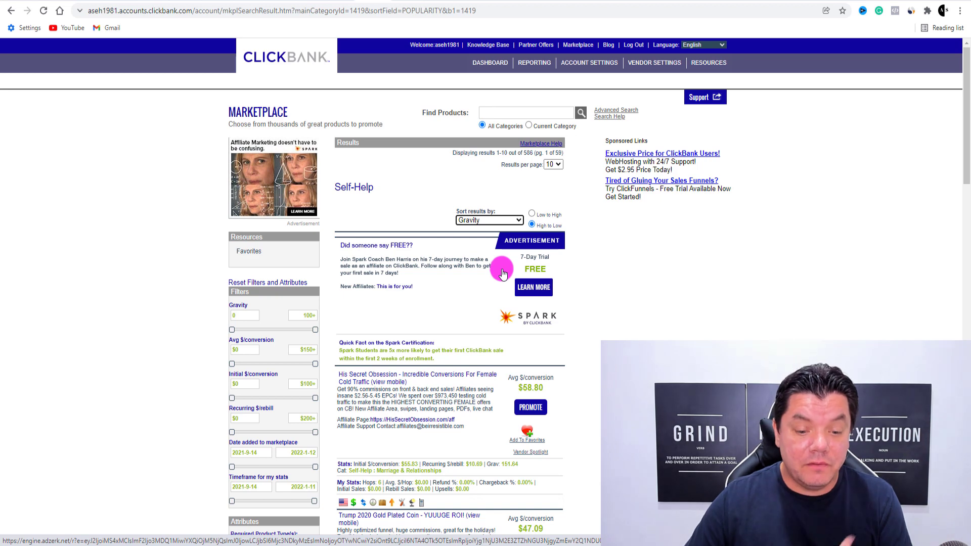
- Switch to the Digistore24 marketplace and open the Internetmarketing & E-Business category of digital products
scroll(502, 274, down, 2)
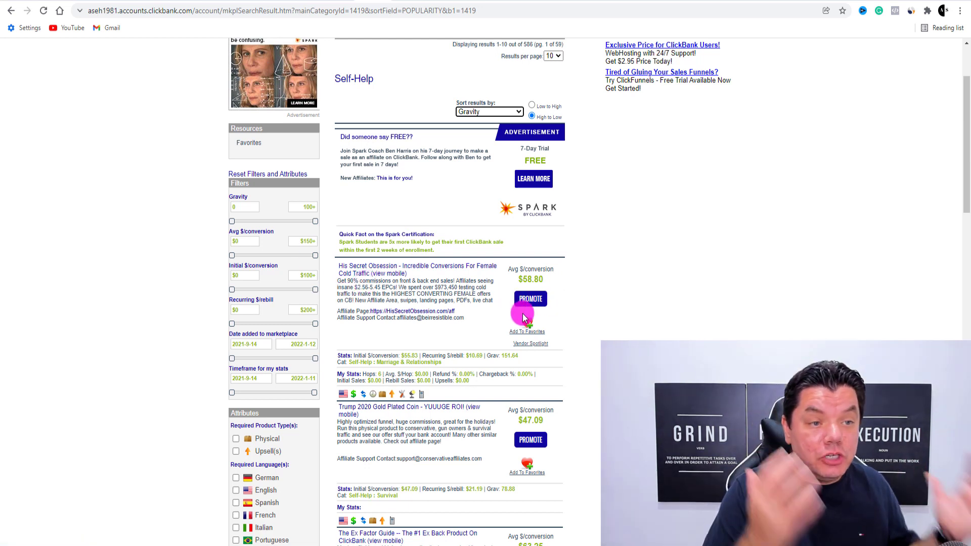
click(400, 1)
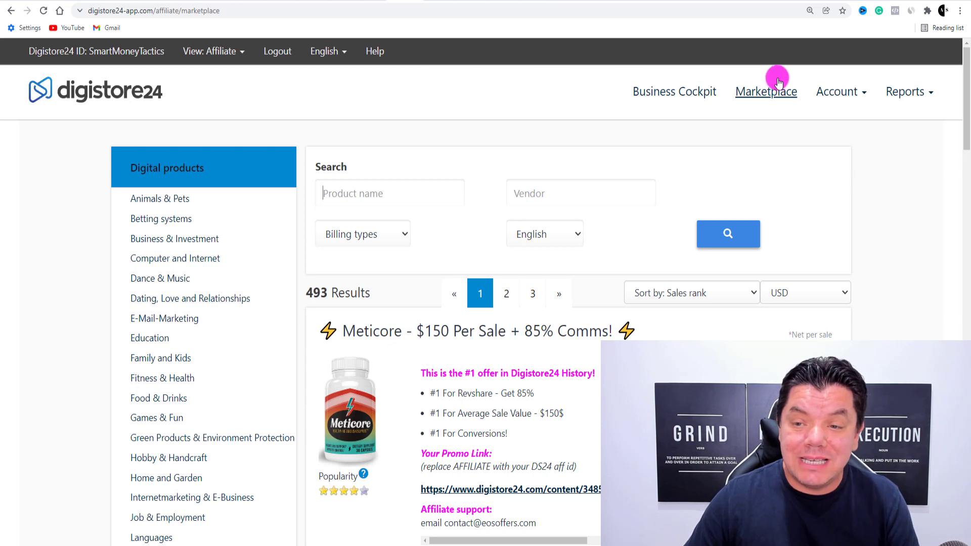
scroll(188, 177, down, 2)
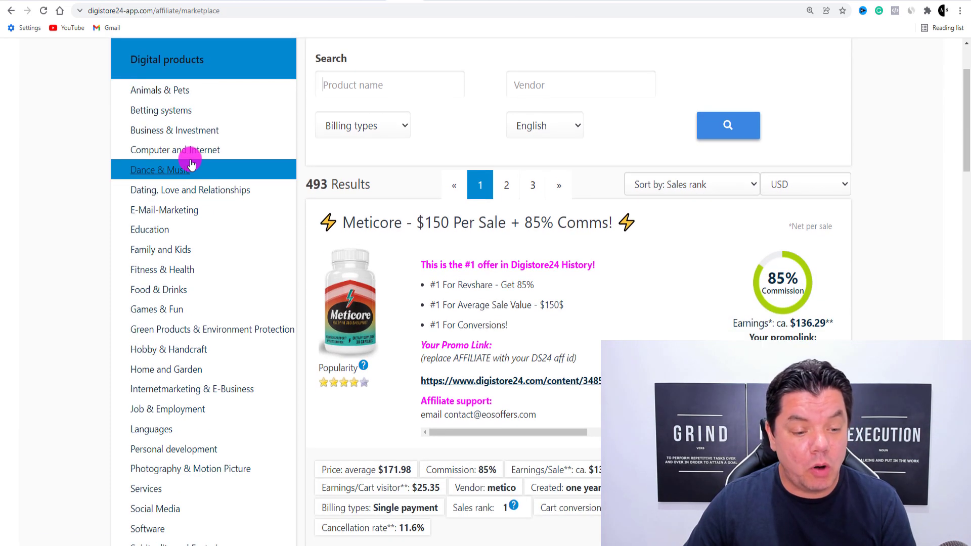
scroll(191, 202, down, 2)
click(157, 281)
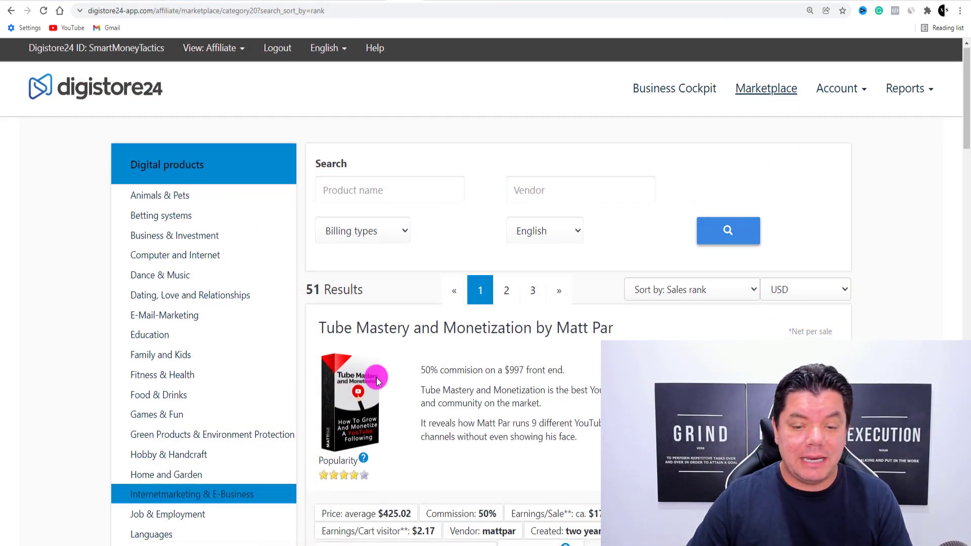
- Copy the promolink of the 7 Figure Mastery offer on page 2 of the category's results
scroll(409, 372, down, 15)
scroll(411, 316, down, 20)
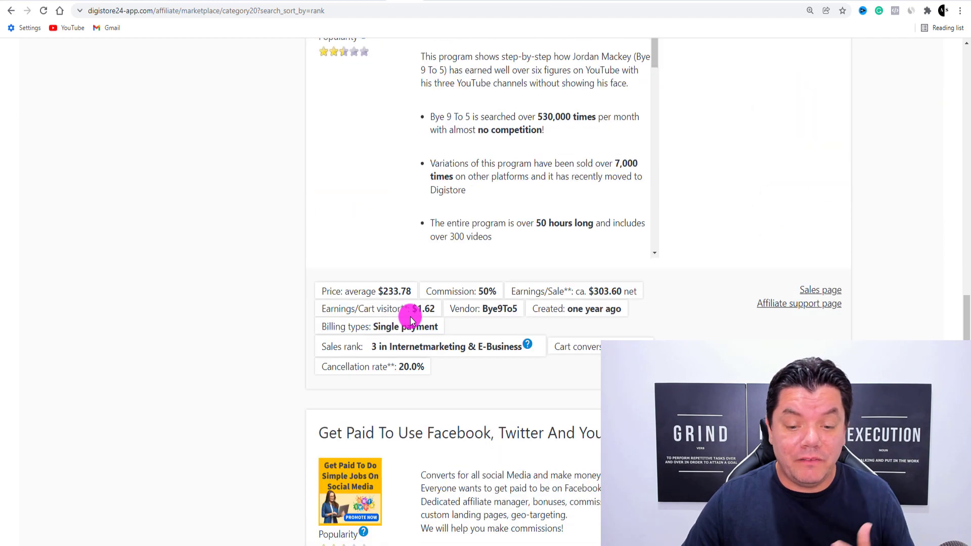
scroll(403, 330, down, 1)
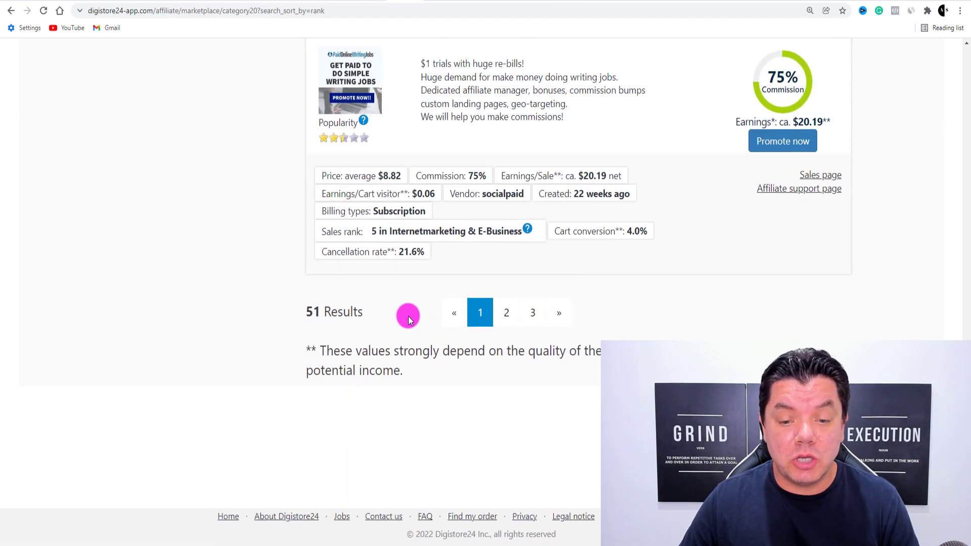
click(505, 319)
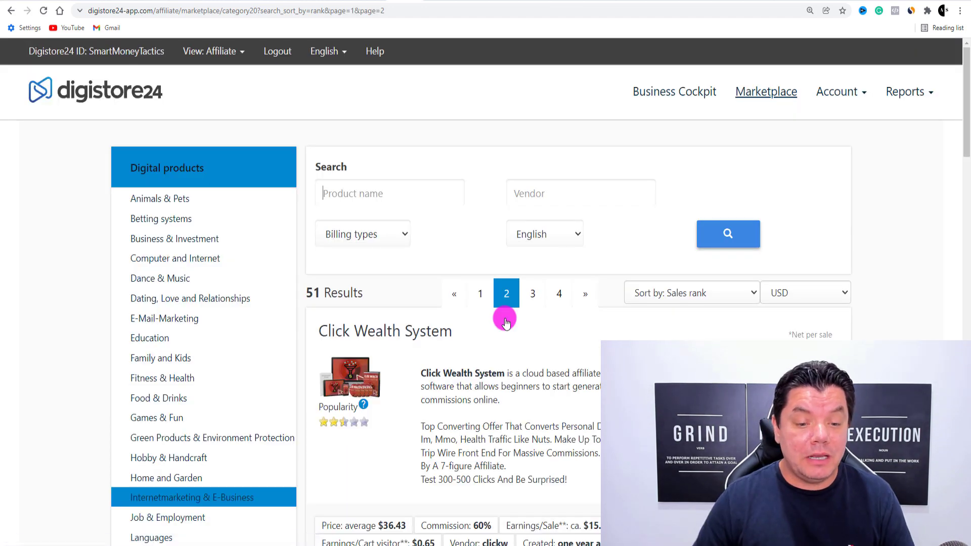
scroll(505, 321, down, 10)
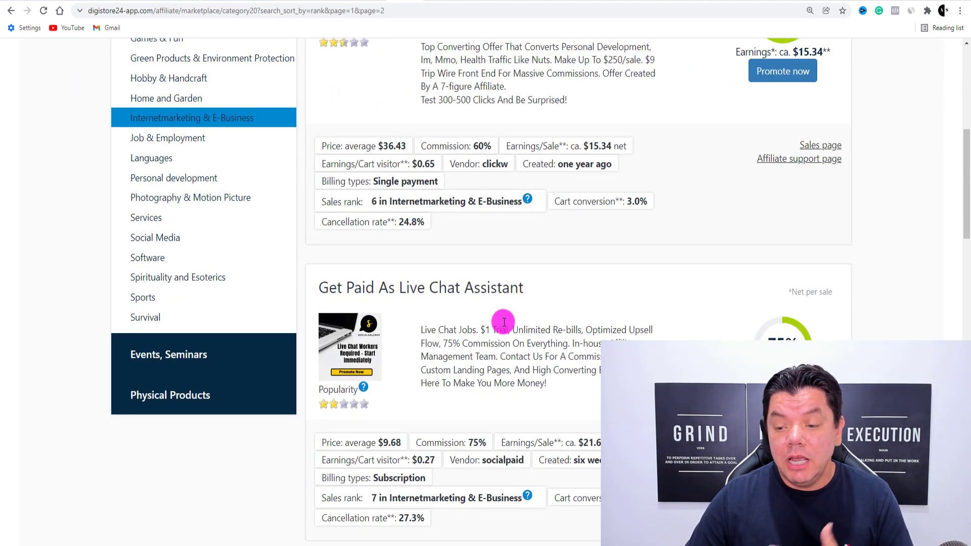
scroll(504, 321, down, 13)
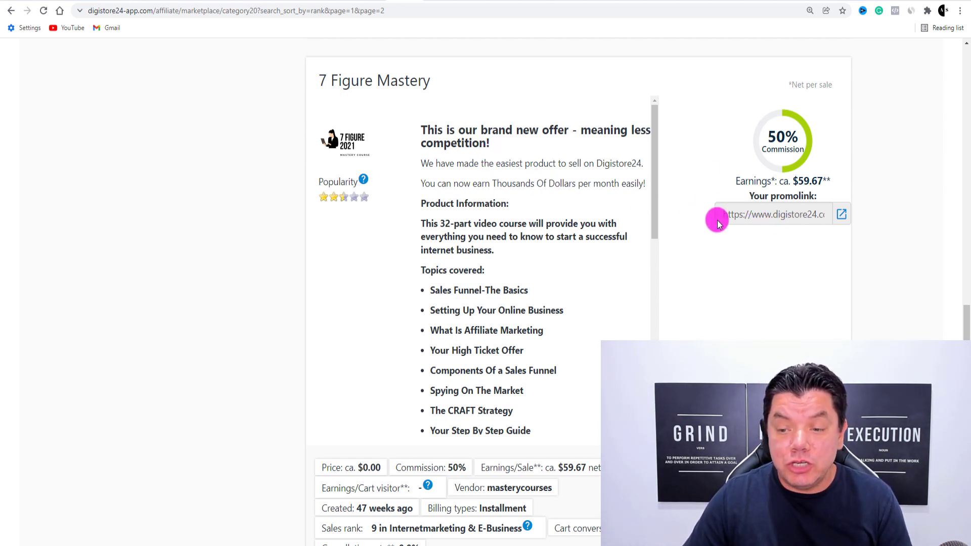
click(796, 214)
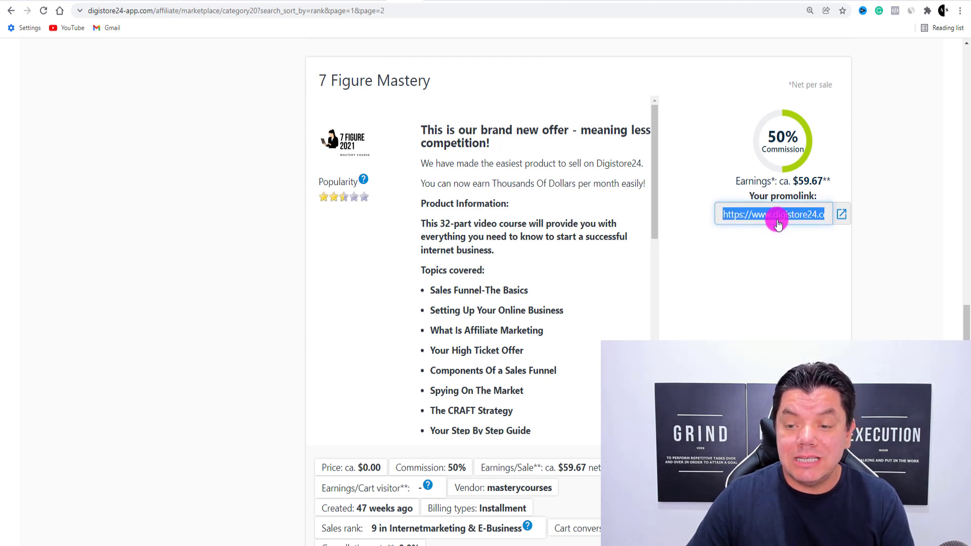
right_click(781, 217)
click(803, 223)
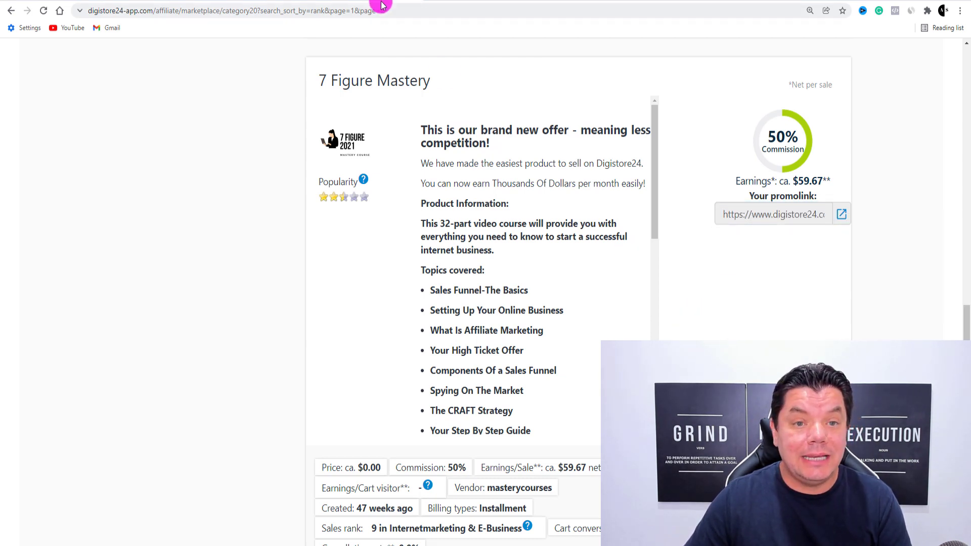
- Switch to the ClickBank marketplace, then generate and copy a HopLink for the His Secret Obsession offer
click(360, 2)
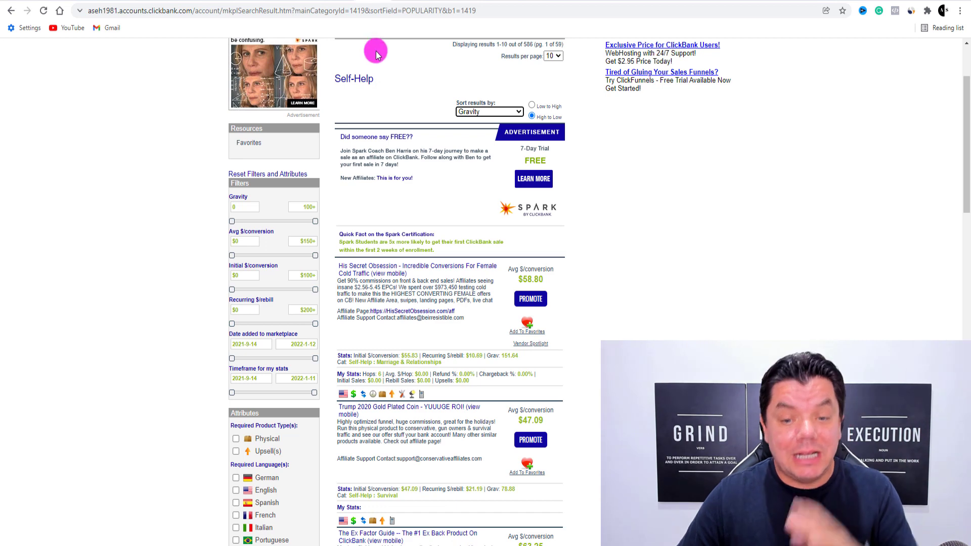
click(531, 299)
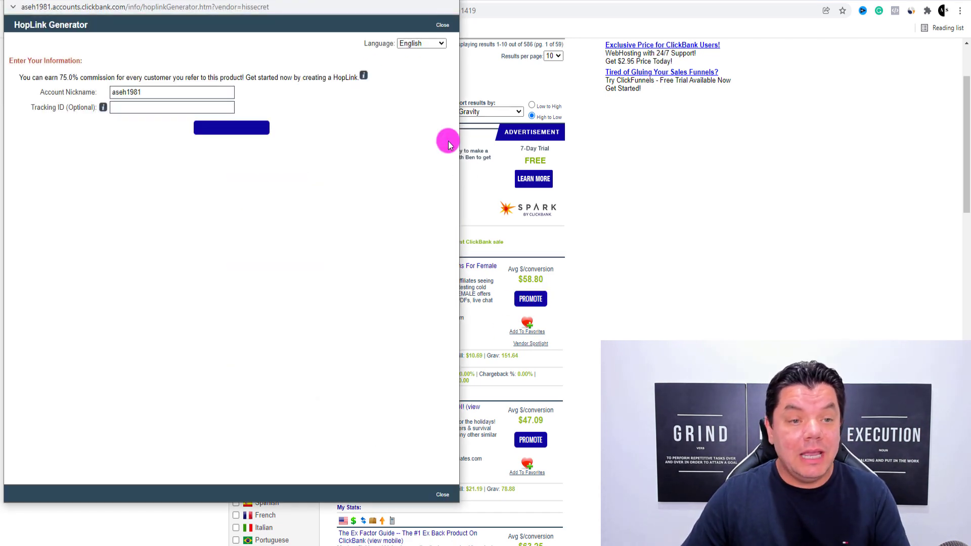
click(237, 129)
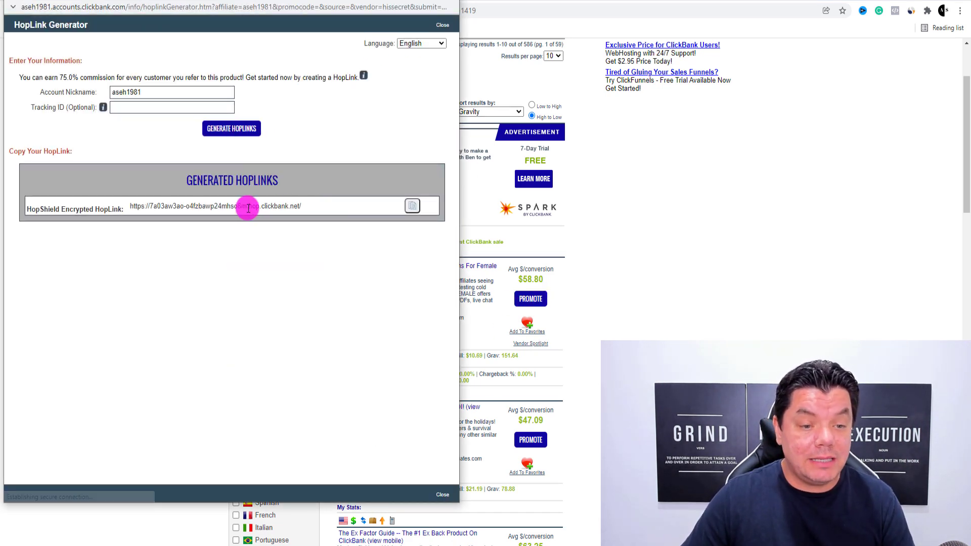
drag(130, 209, 326, 281)
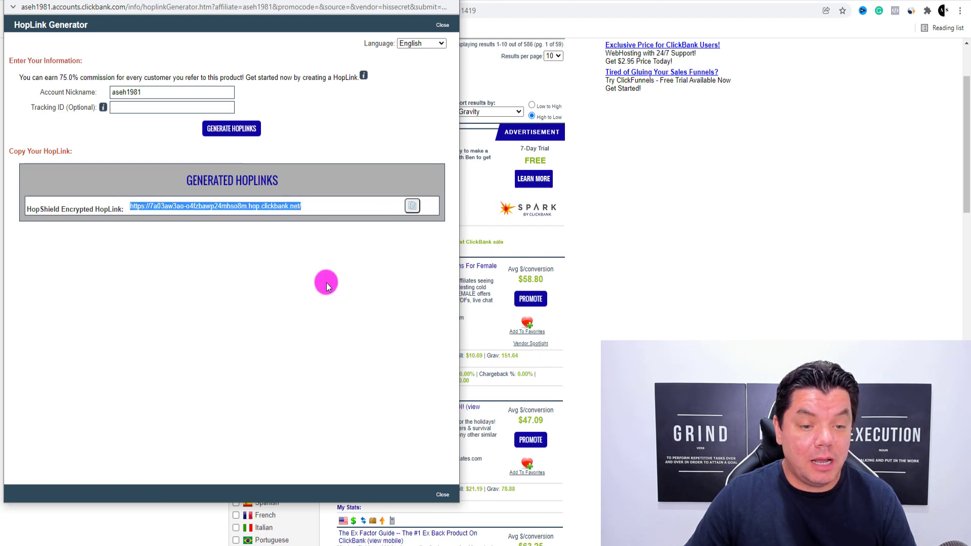
click(413, 206)
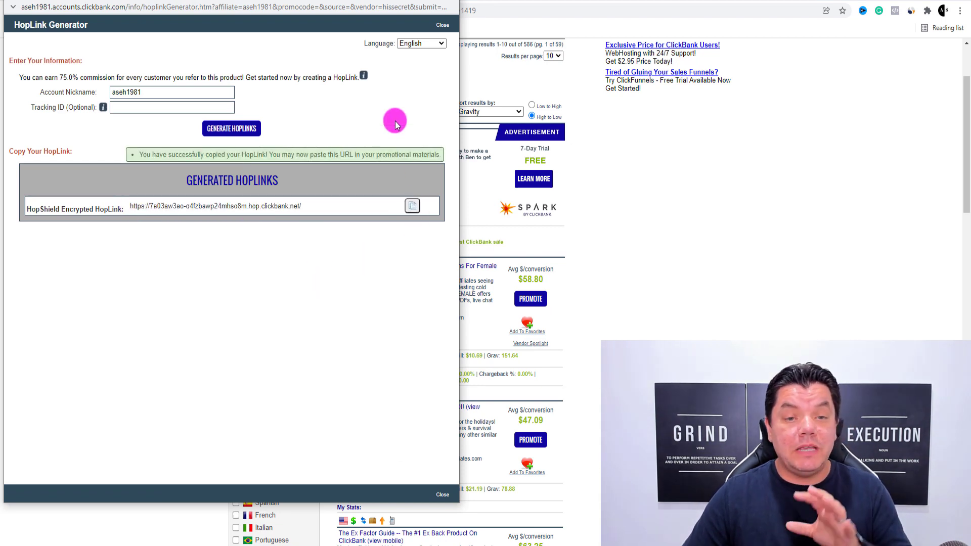
click(443, 25)
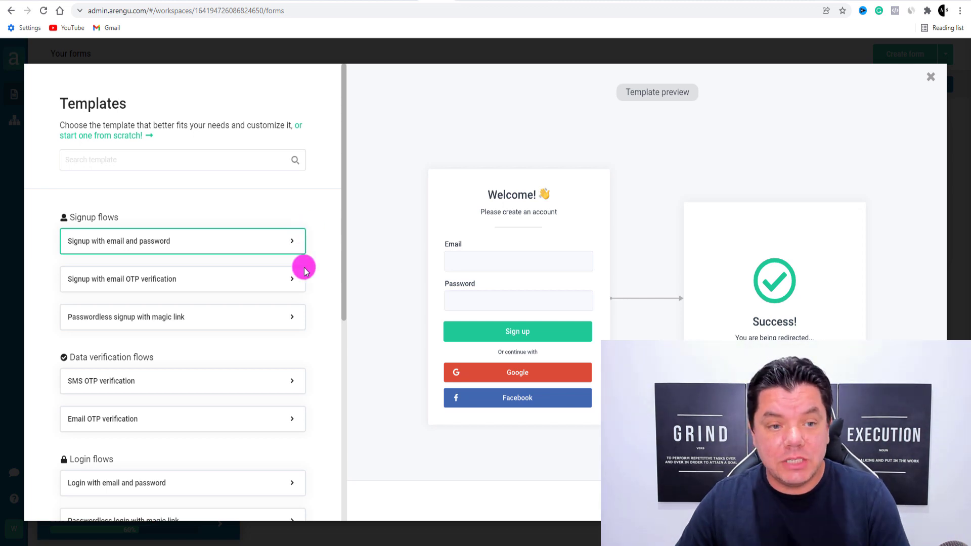
- Create an Arengu form from the Blank form template and name it "Is He Into you?"
scroll(140, 160, down, 1)
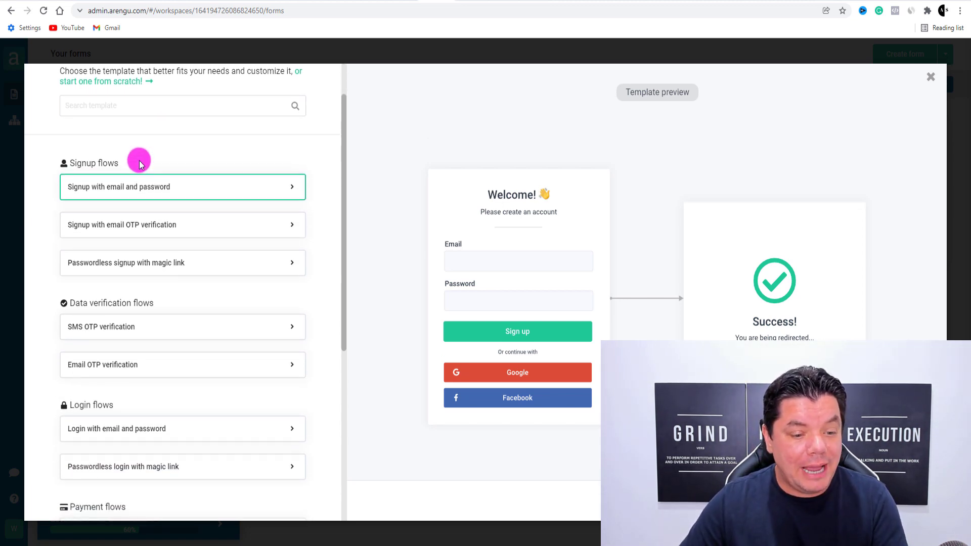
scroll(146, 172, down, 4)
scroll(152, 219, up, 4)
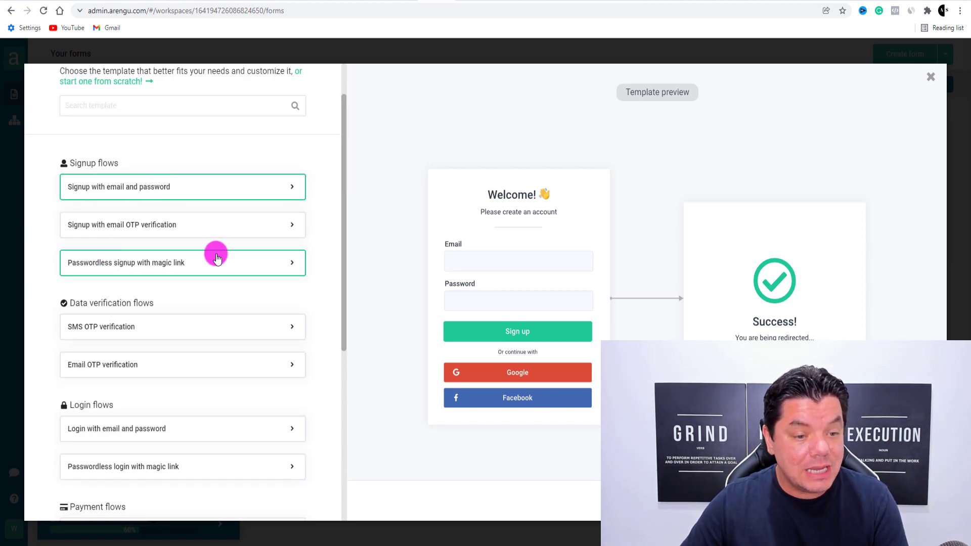
scroll(158, 275, down, 3)
scroll(130, 235, down, 5)
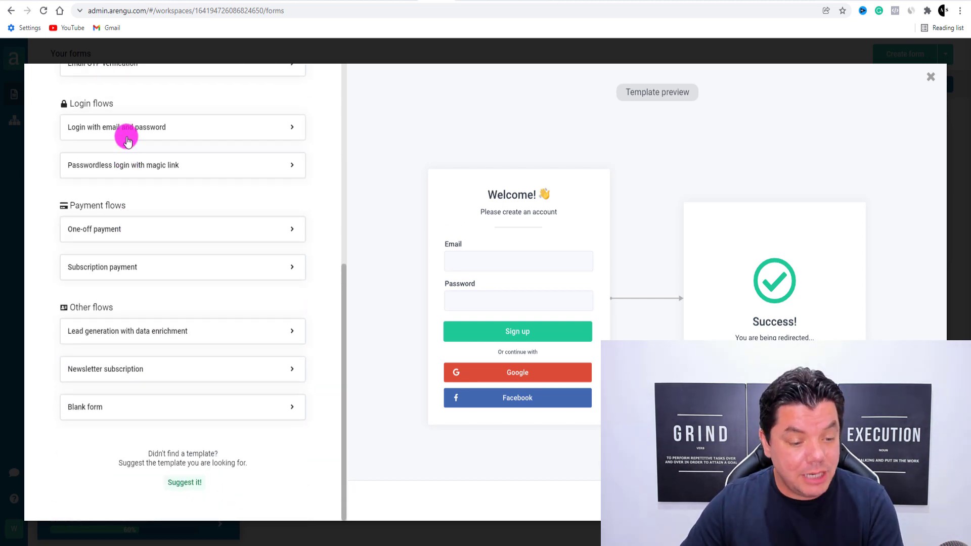
click(89, 412)
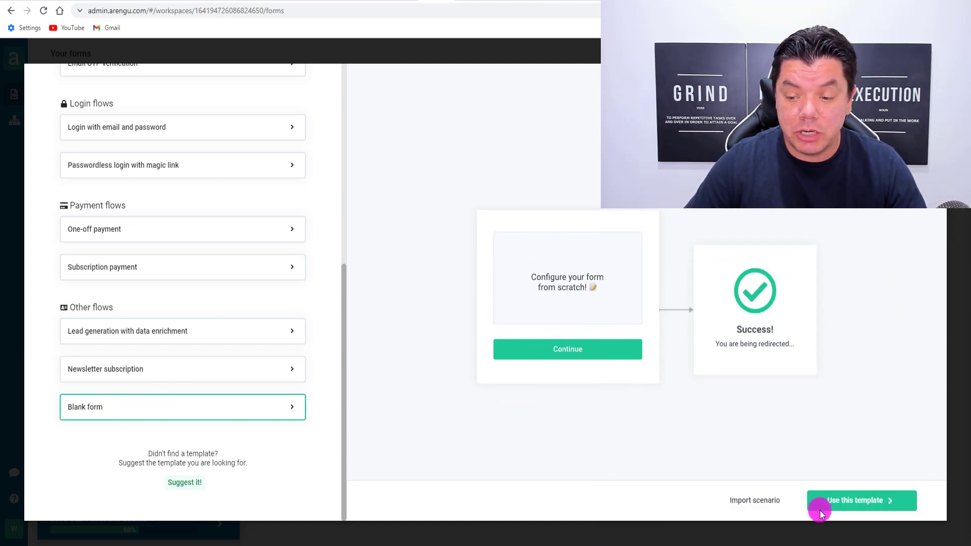
click(850, 502)
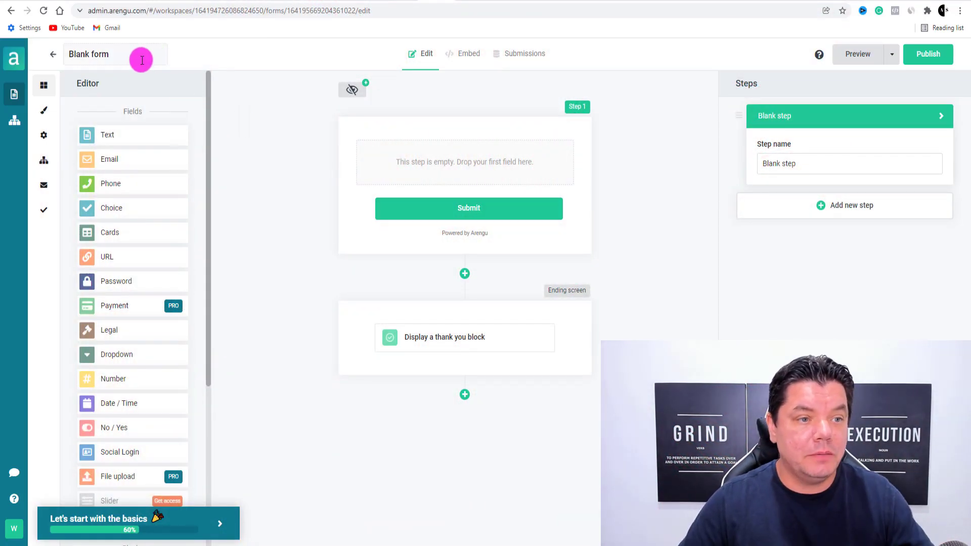
key(BackSpace)
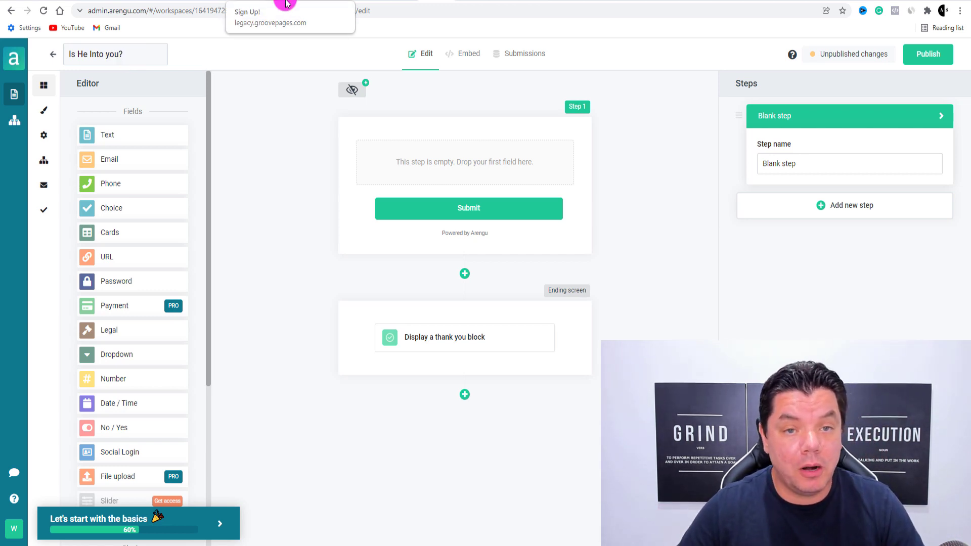
- Switch to the ClickBank results and view the His Secret Obsession sales page, dismissing its popup
click(365, 1)
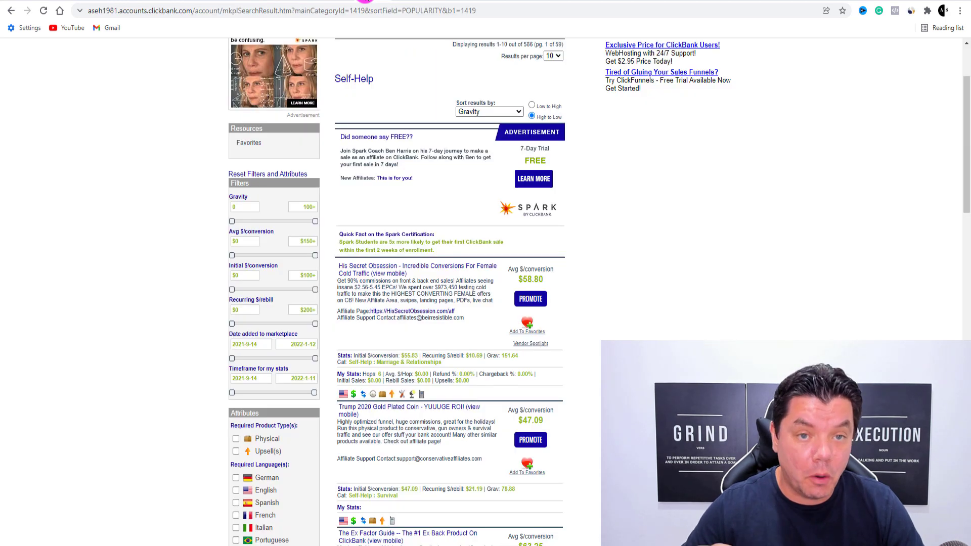
scroll(433, 243, down, 1)
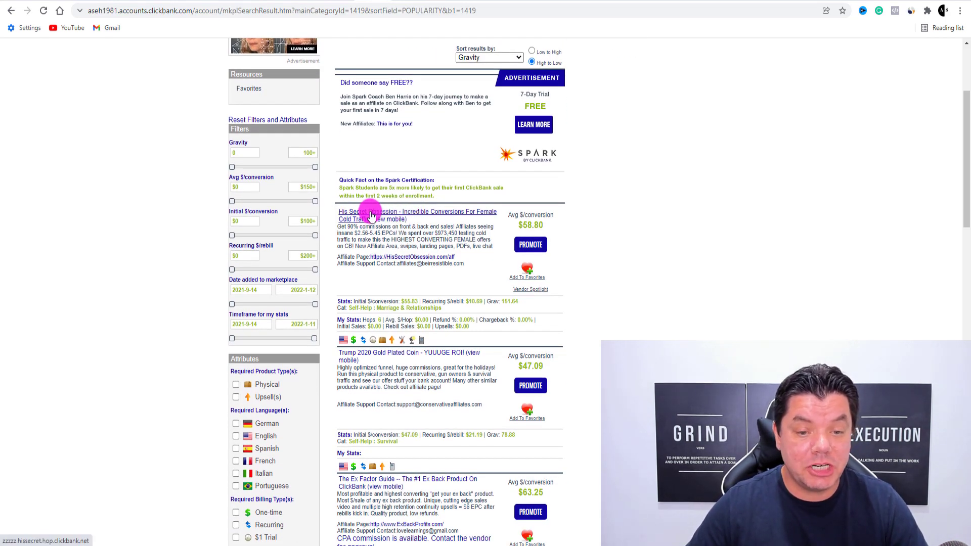
click(371, 215)
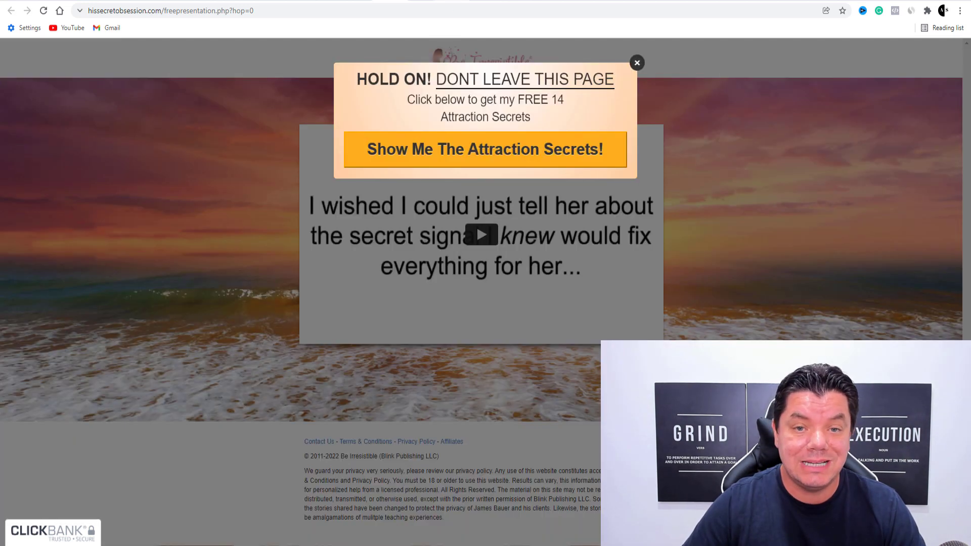
click(638, 66)
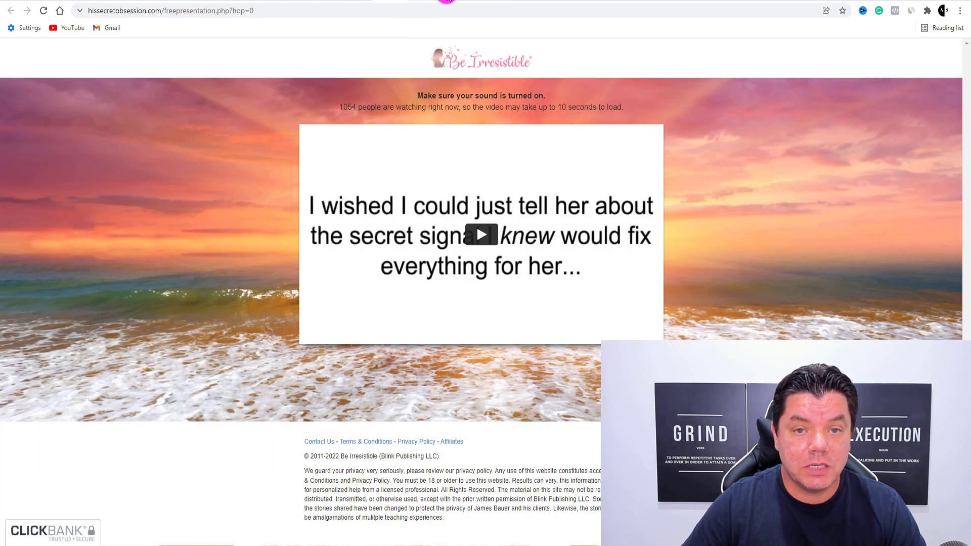
- Switch back to the Arengu form and add a Rich text block above the Submit button in step 1
click(445, 1)
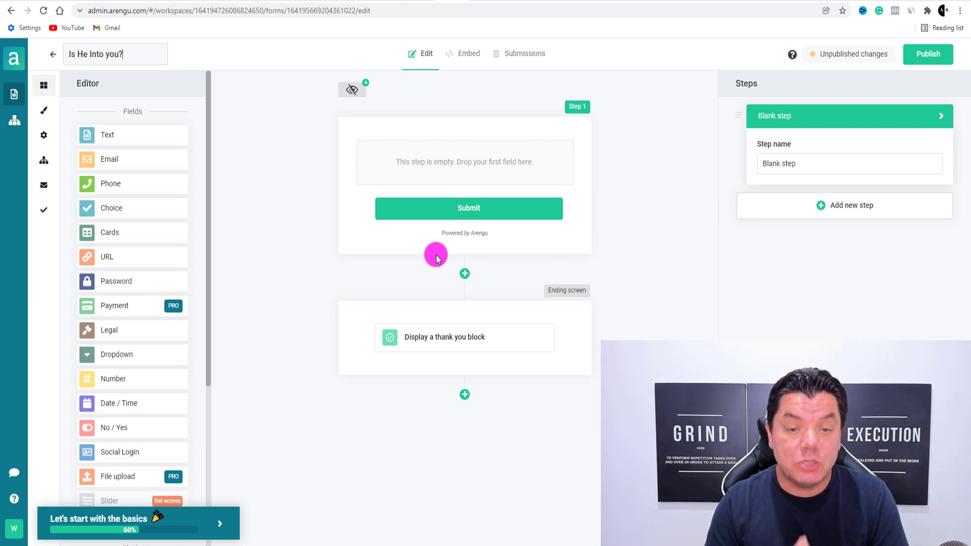
scroll(167, 253, down, 5)
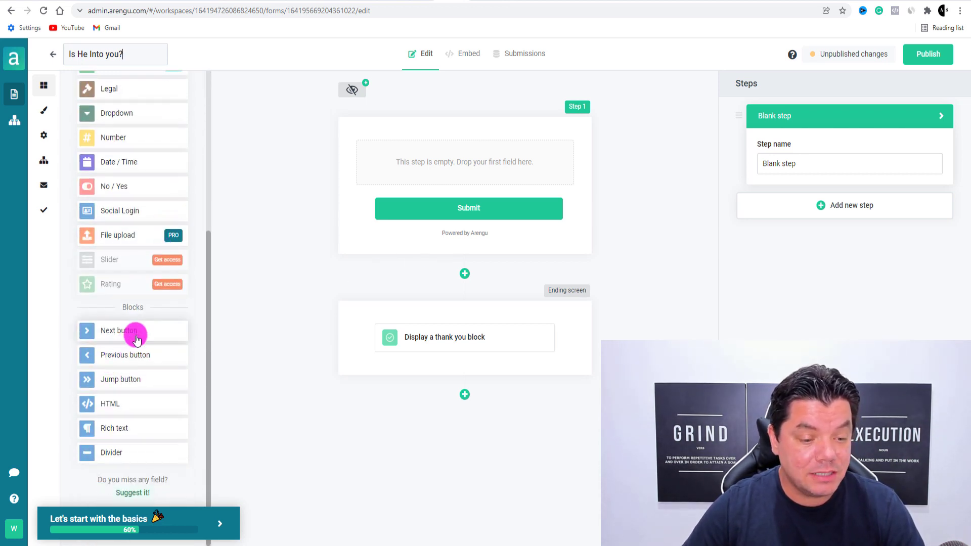
click(121, 429)
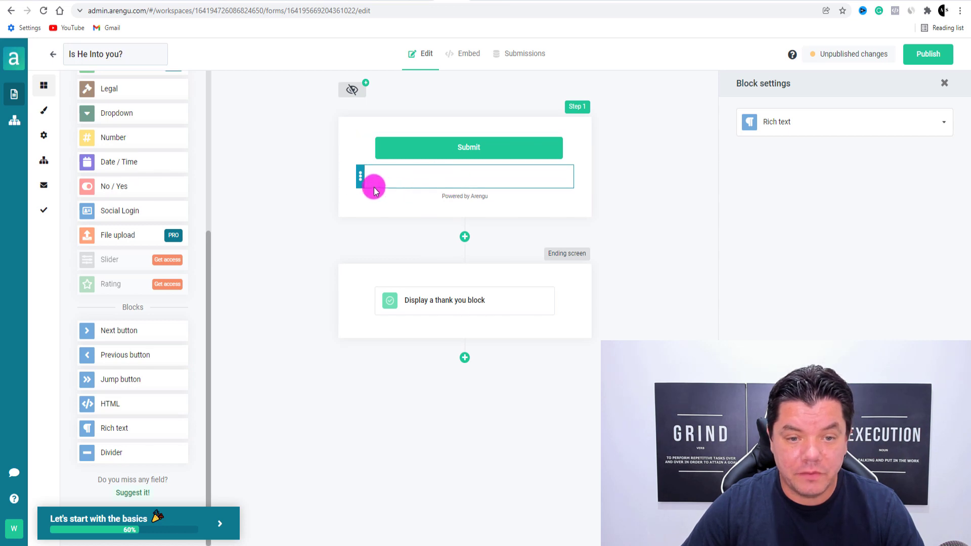
drag(360, 174, 362, 141)
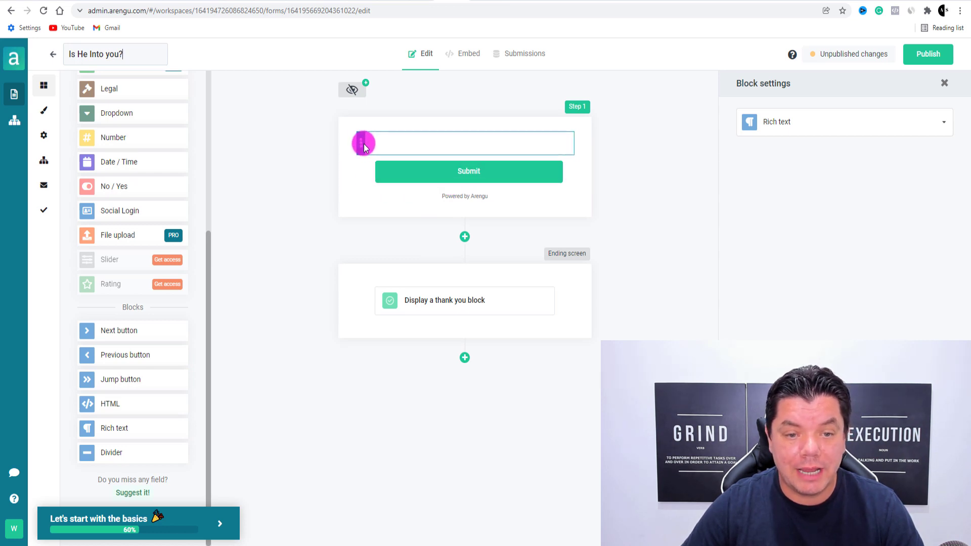
- Enter "IS YOUR MAN INTO YOU? TAKE THIS QUICK QUIZ TO FIND OUT?" in the rich text block and format it as an H2 heading
click(456, 139)
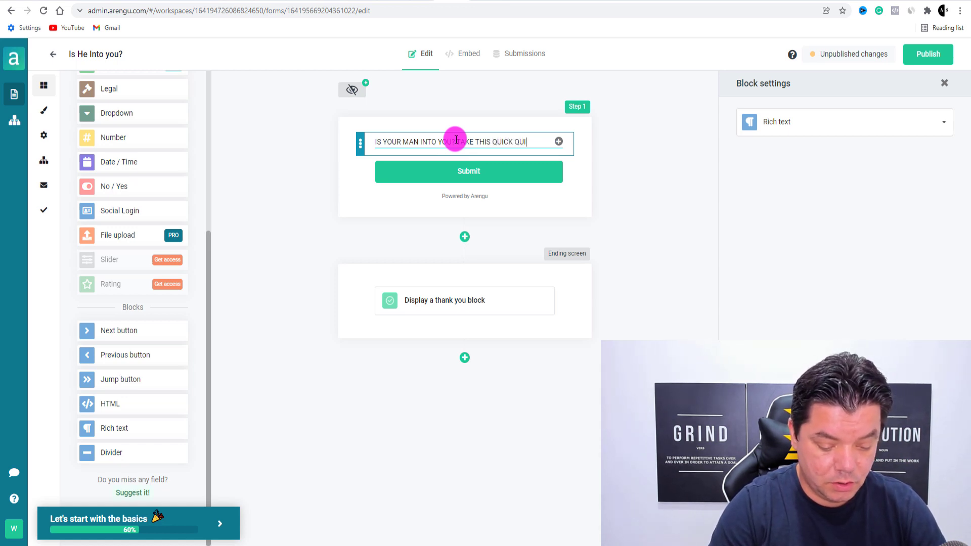
text(NG)
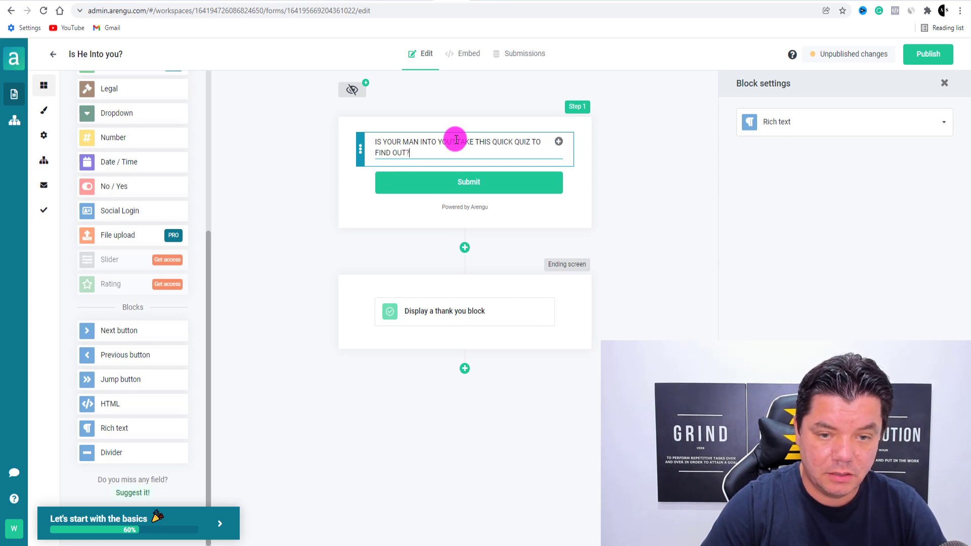
triple_click(446, 141)
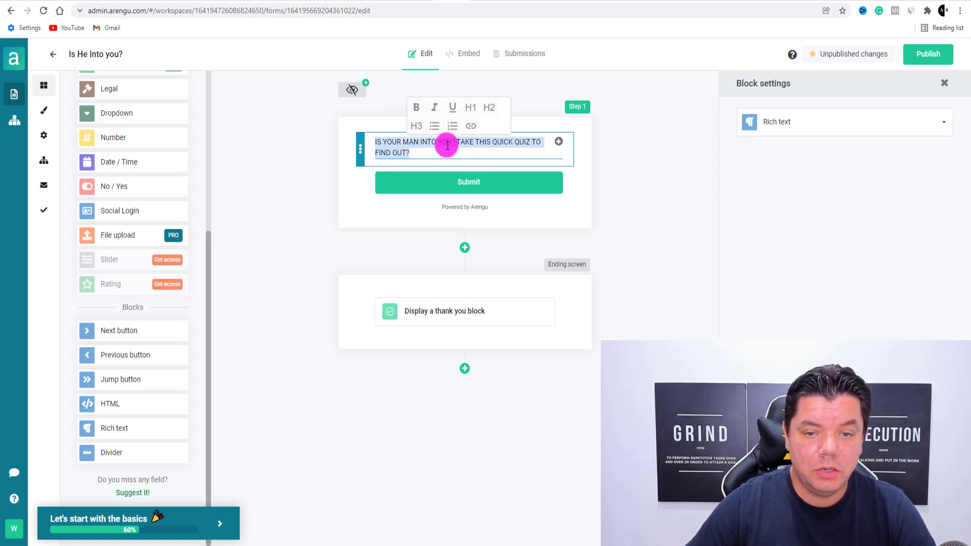
click(474, 108)
click(495, 107)
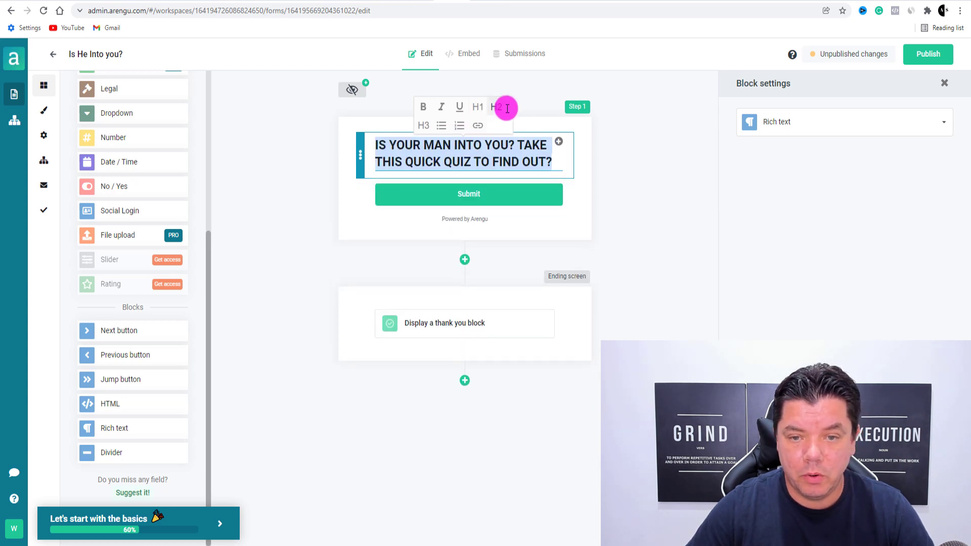
- Italicize the heading in step 1 and shorten it to "IS YOUR MAN INTO YOU? TAKE THIS QUICK QUIZ!"
click(441, 108)
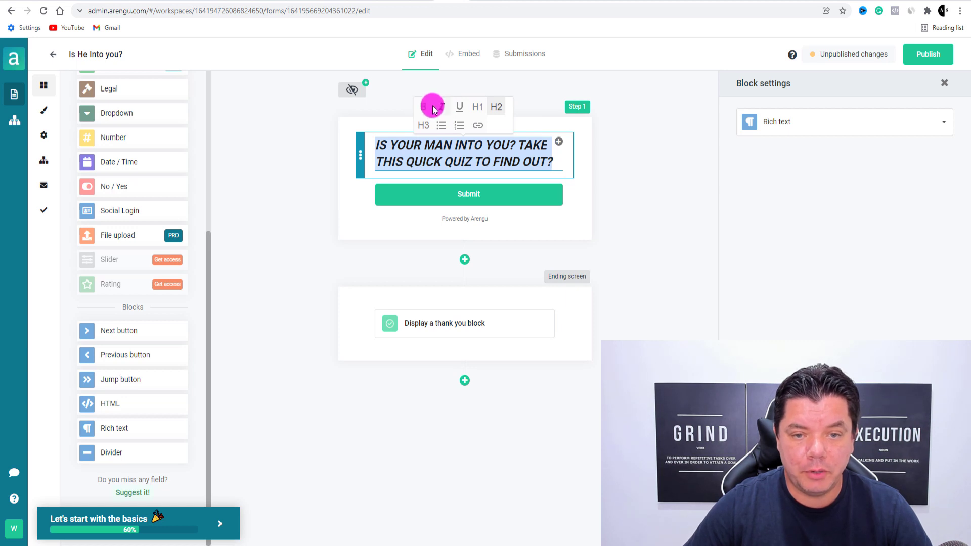
click(580, 175)
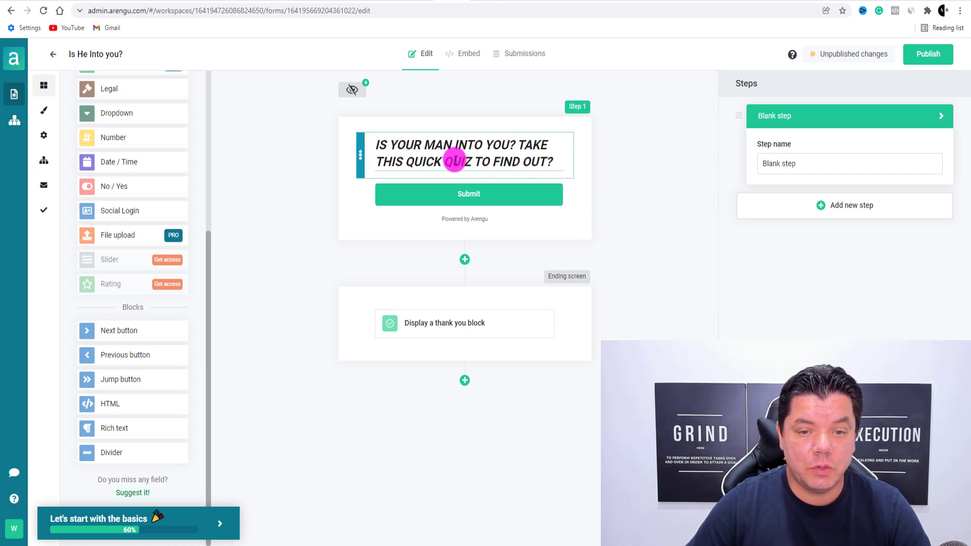
click(545, 163)
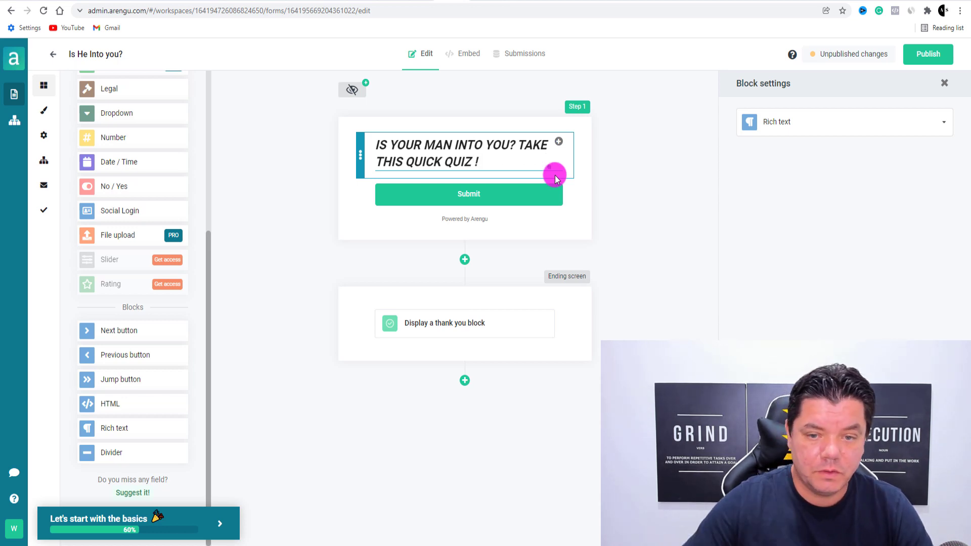
click(582, 172)
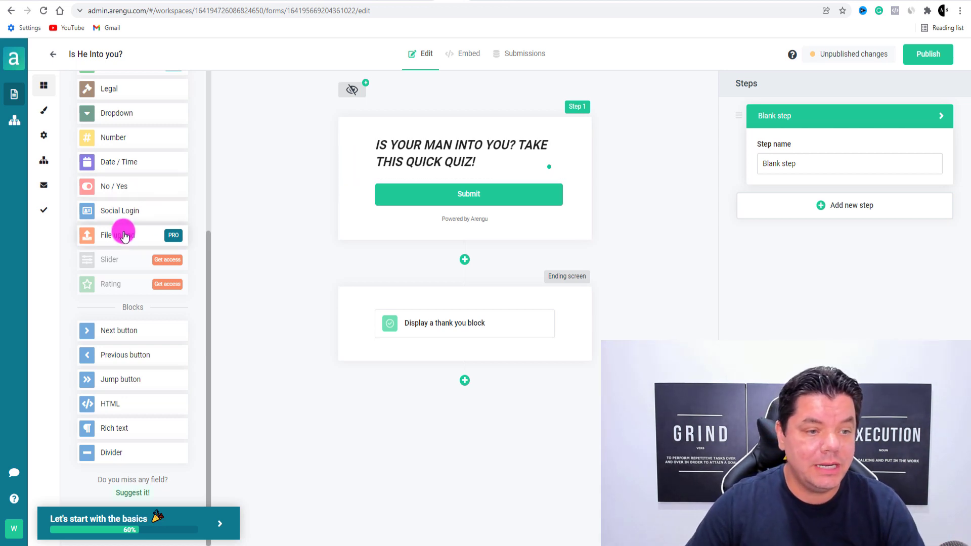
- Add a Choice field between the heading and the Submit button and start its label with "1 -"
scroll(123, 268, up, 1)
scroll(122, 268, up, 5)
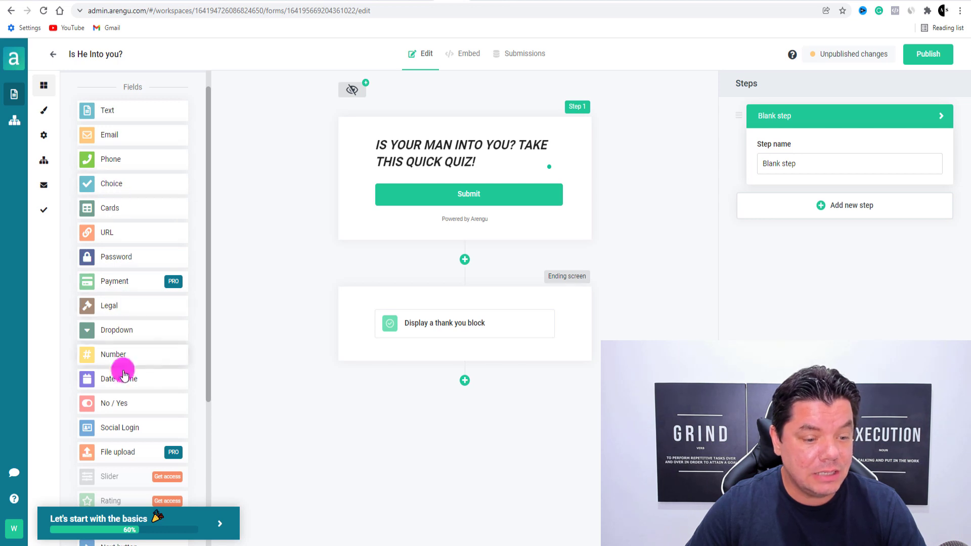
click(112, 186)
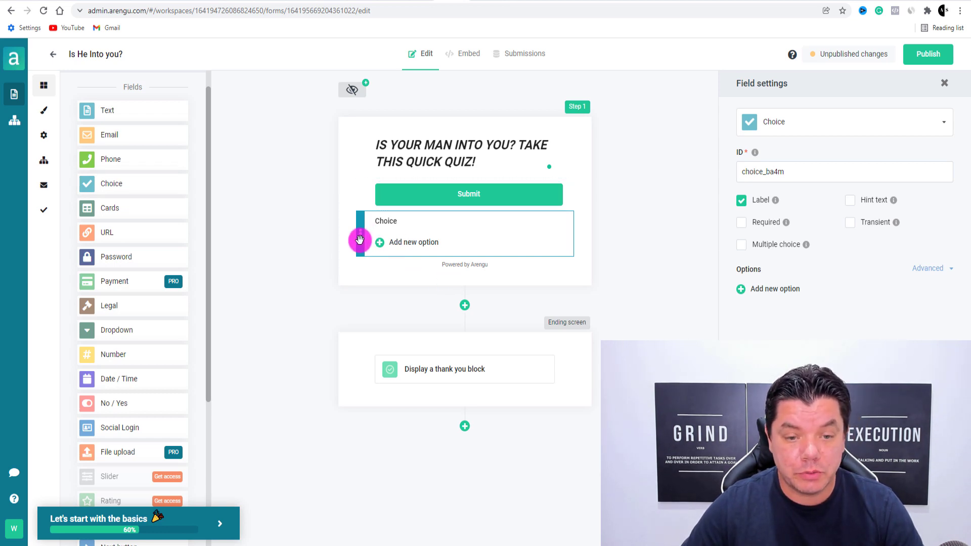
drag(360, 240, 362, 202)
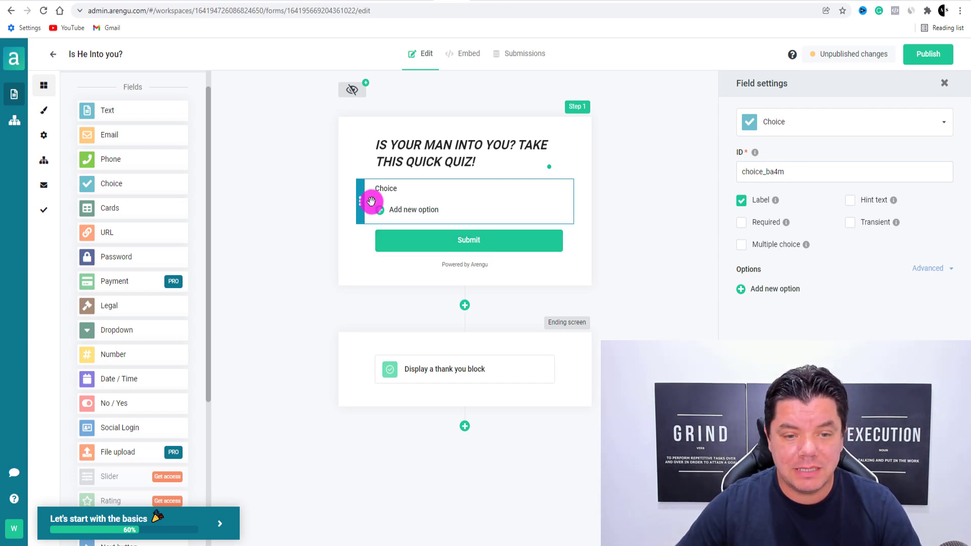
mouse_move(354, 199)
mouse_down()
mouse_move(360, 263)
mouse_move(365, 191)
mouse_up()
click(387, 189)
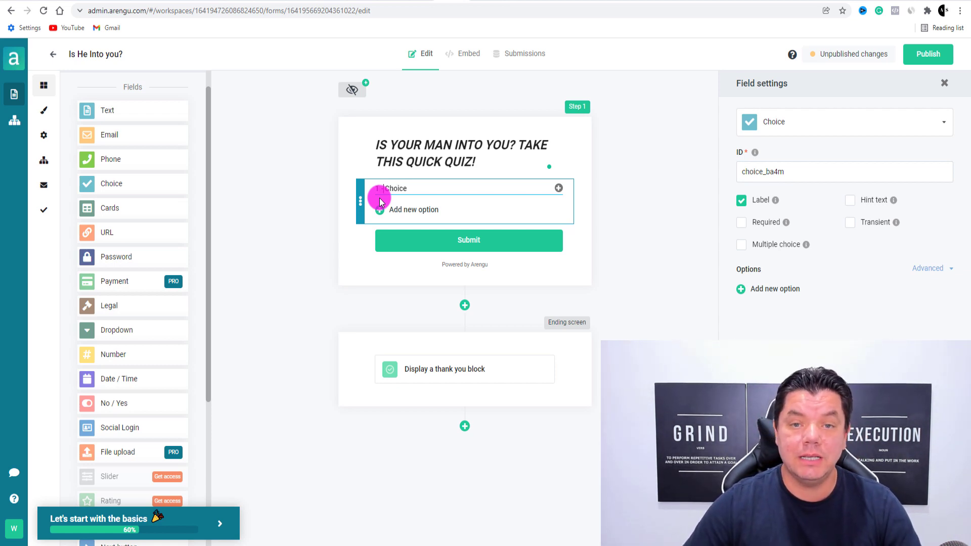
- Switch to the Google results for "Is he into you quiz" and open Marriage.com's "Is He Really Into Me Quiz"
click(480, 1)
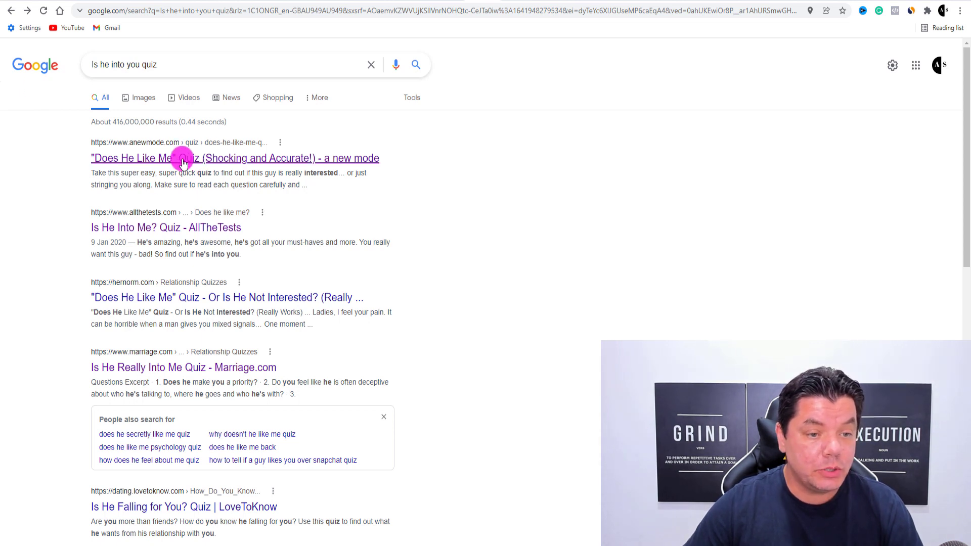
scroll(171, 265, down, 1)
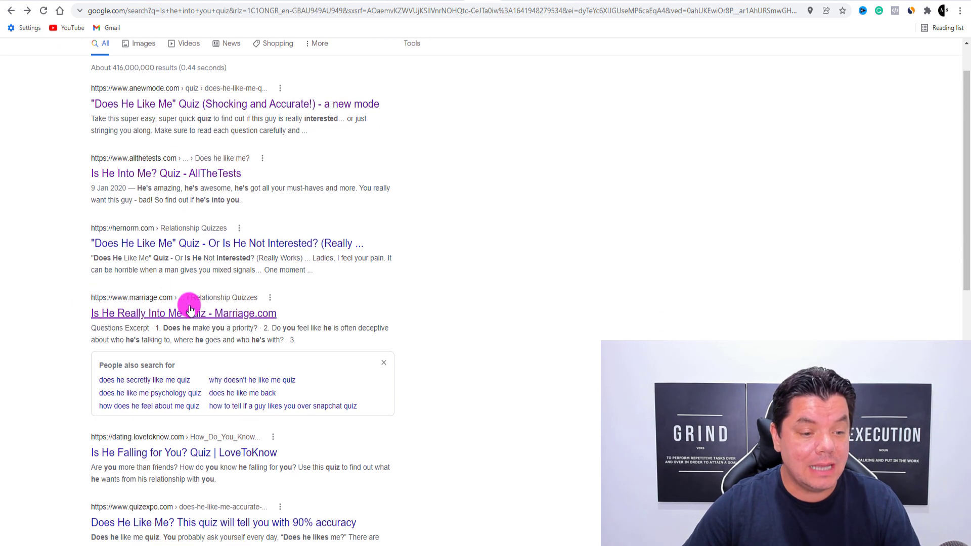
click(161, 315)
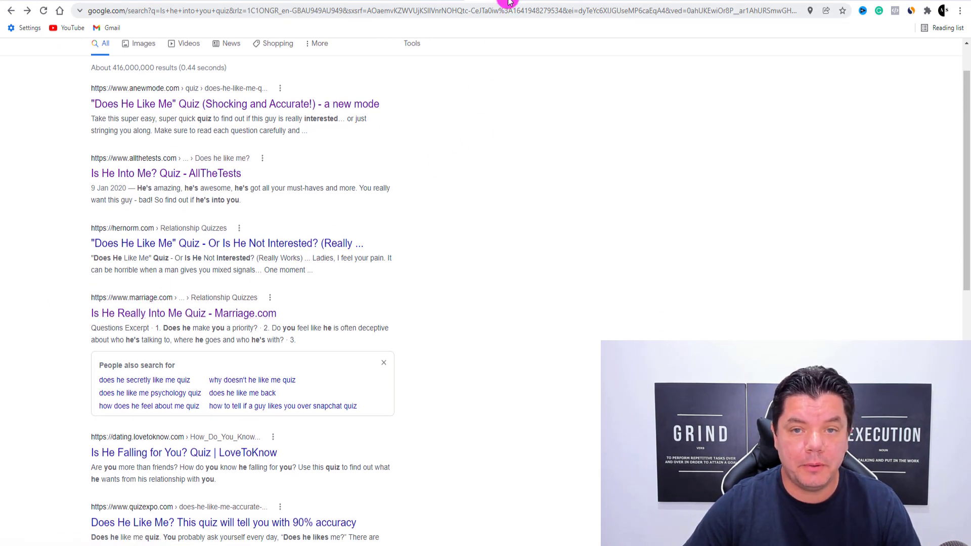
drag(966, 104, 964, 47)
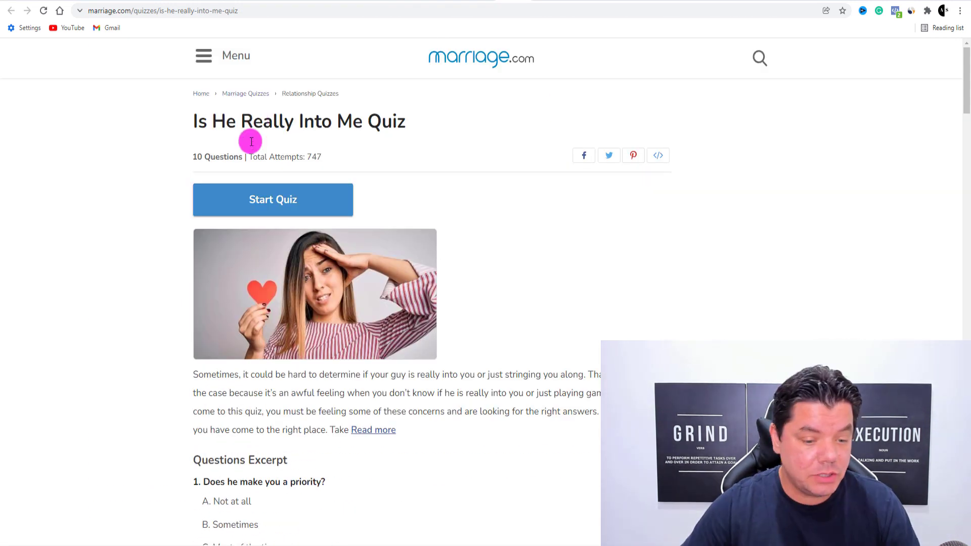
- Look through the quiz's excerpted questions and the related and popular quizzes on the Marriage.com page
scroll(143, 378, down, 5)
scroll(289, 203, down, 15)
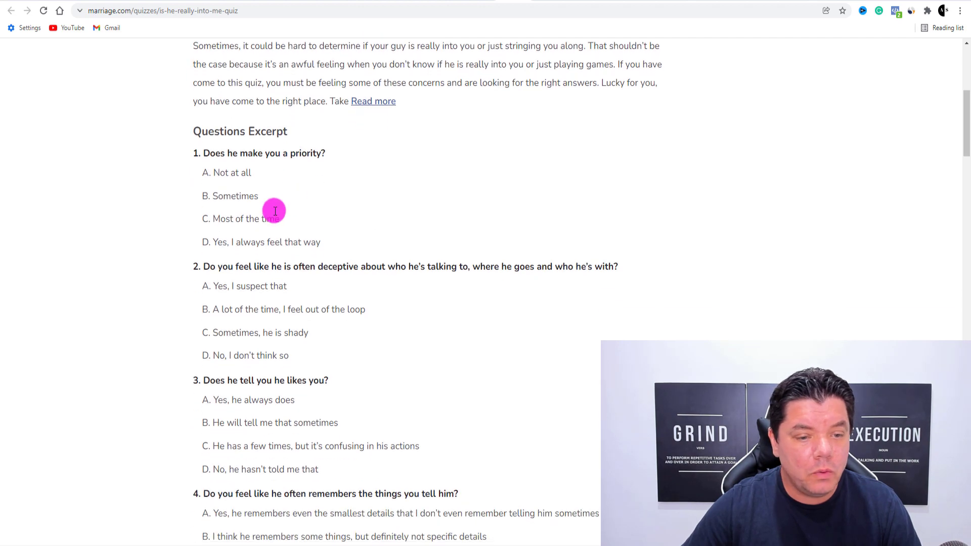
scroll(302, 272, down, 12)
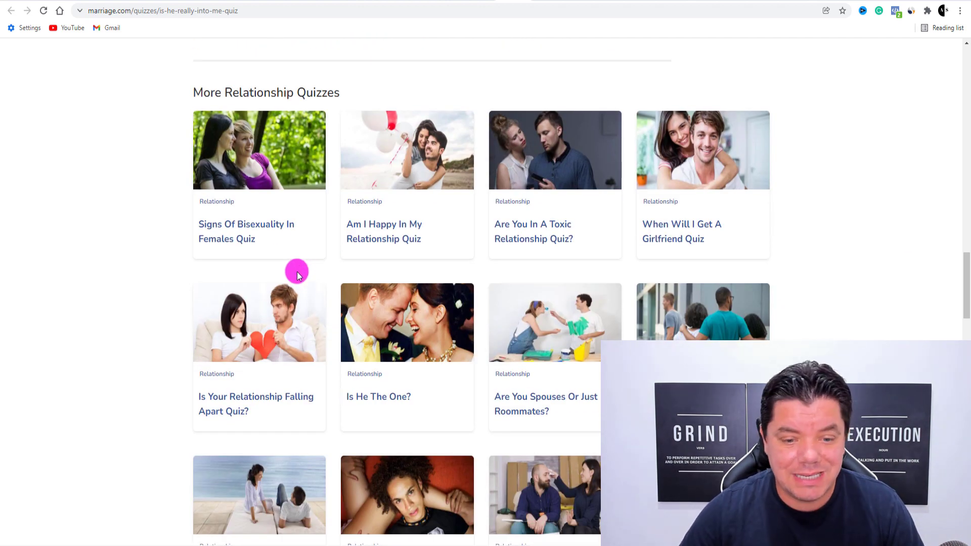
scroll(296, 271, down, 1)
scroll(297, 297, up, 3)
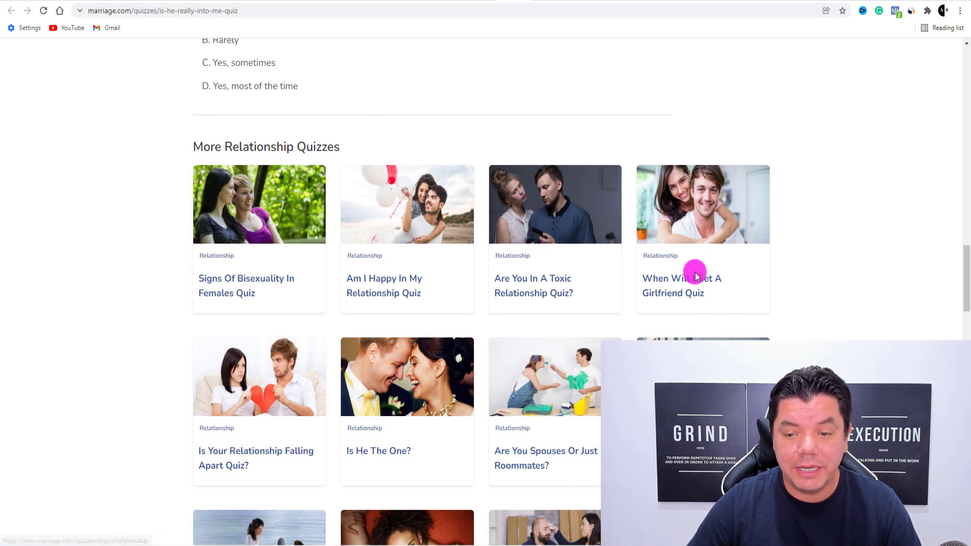
scroll(695, 276, down, 2)
scroll(776, 187, down, 8)
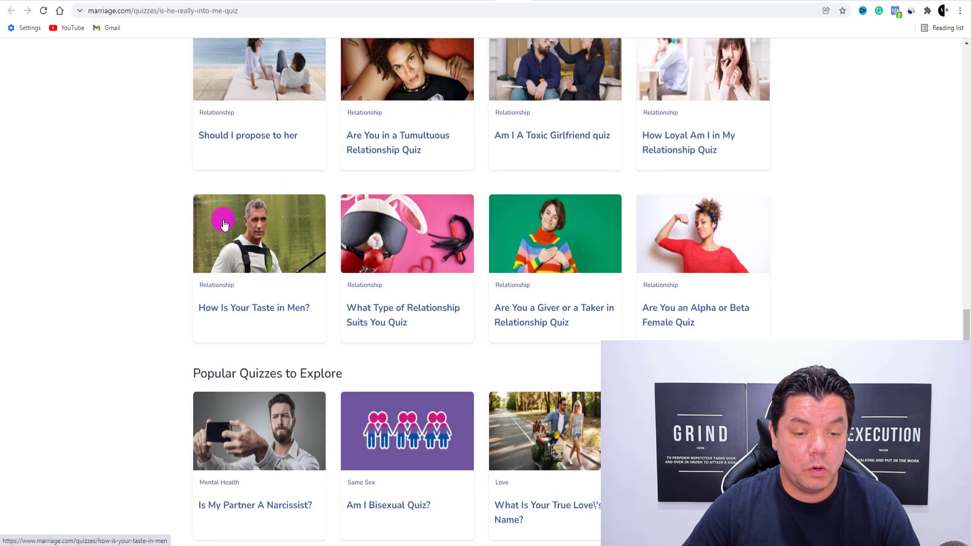
scroll(224, 224, down, 13)
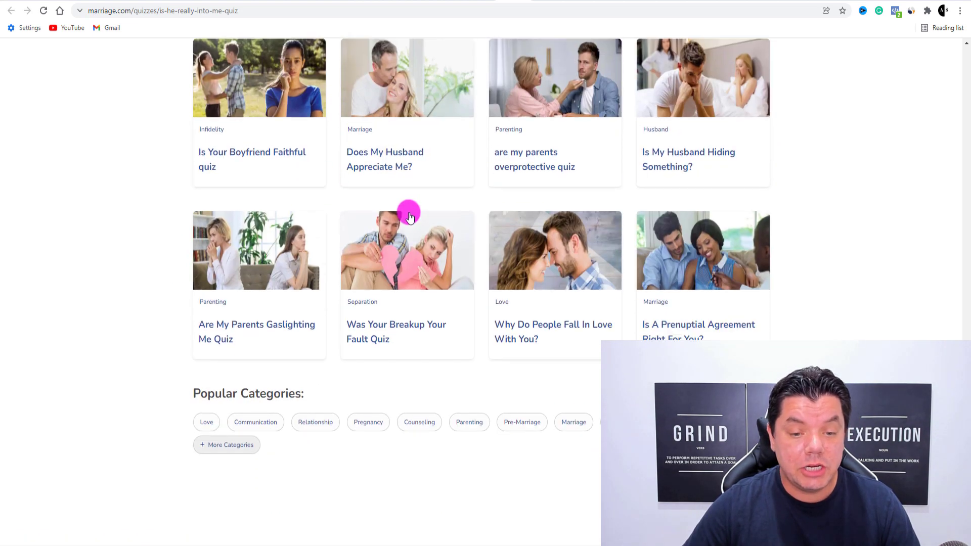
scroll(410, 216, down, 3)
scroll(646, 254, up, 5)
scroll(922, 39, up, 20)
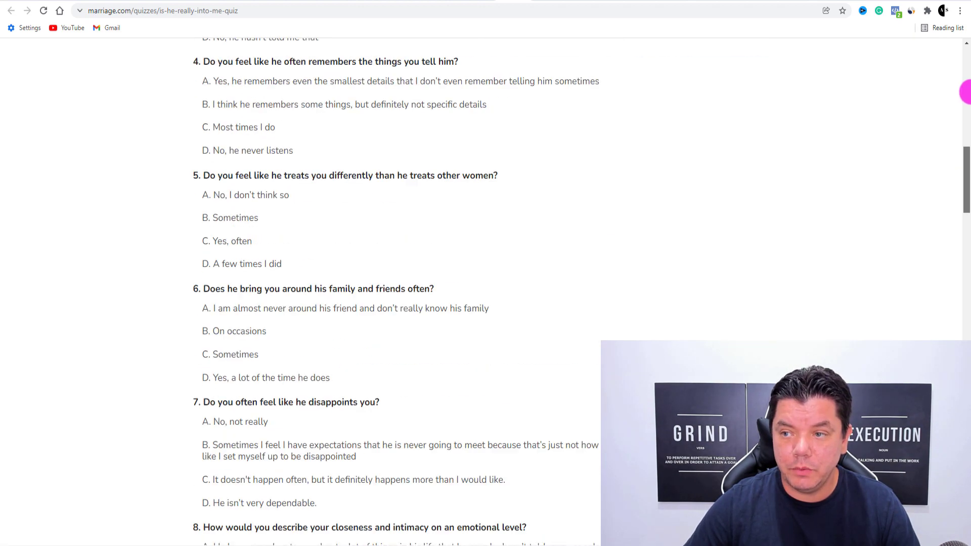
scroll(442, 239, down, 2)
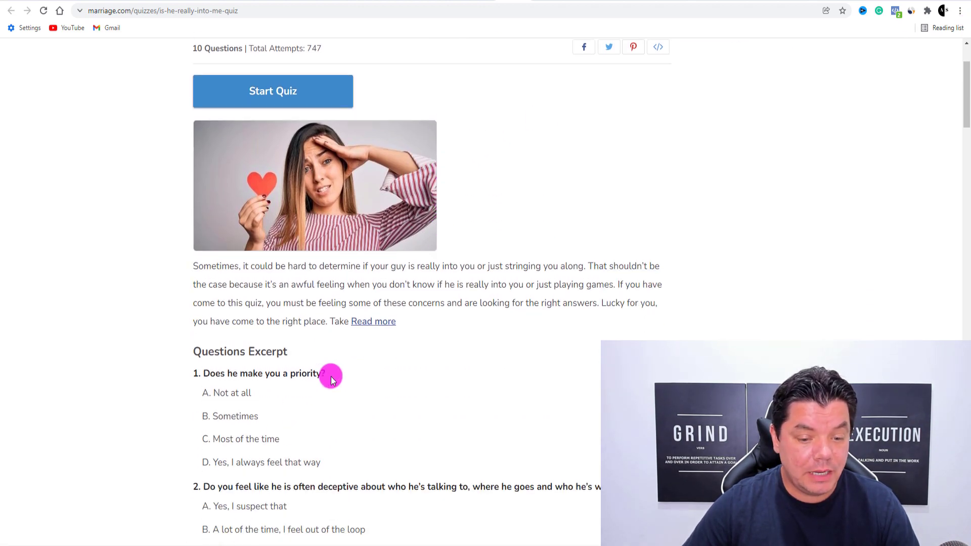
- Copy the question "Does he make you a priority?" from the quiz page into the Choice field's label after "1 -" in Arengu
drag(328, 375, 205, 368)
key(ctrl+c)
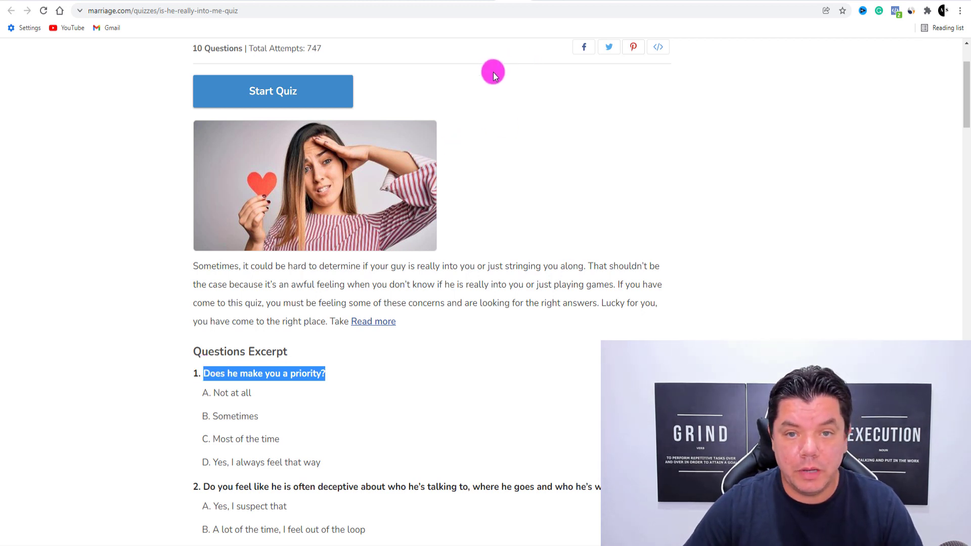
click(446, 1)
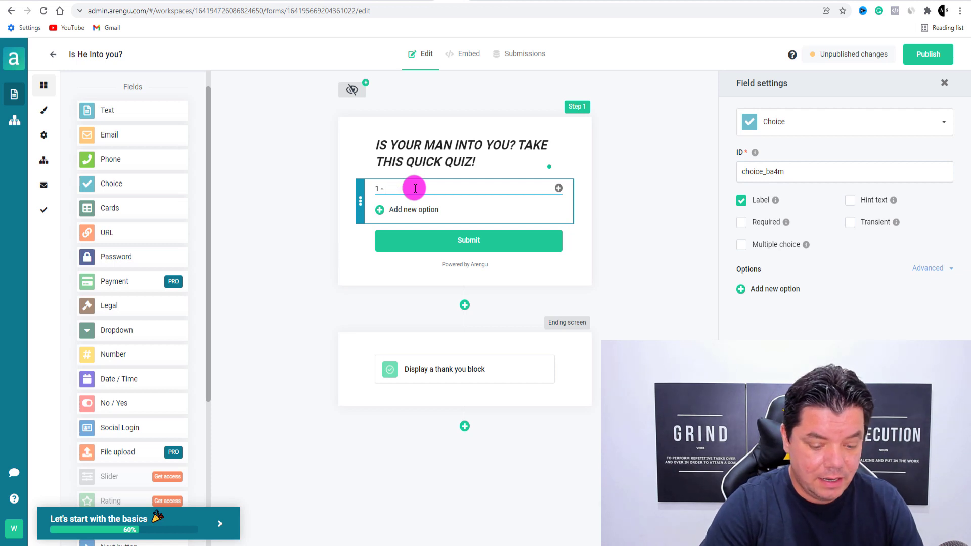
key(ctrl+v)
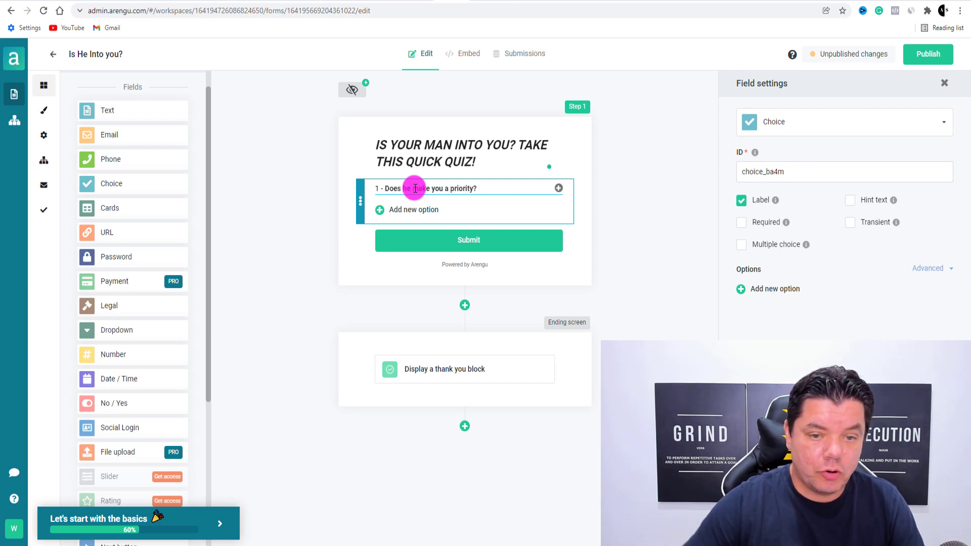
- Add the answer options "Yes" and "No" to the first question
click(384, 210)
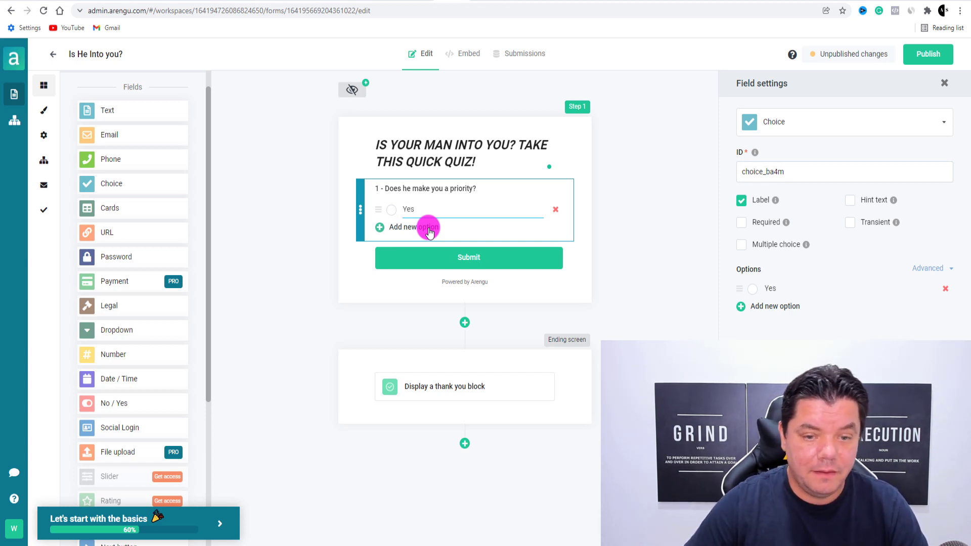
click(416, 228)
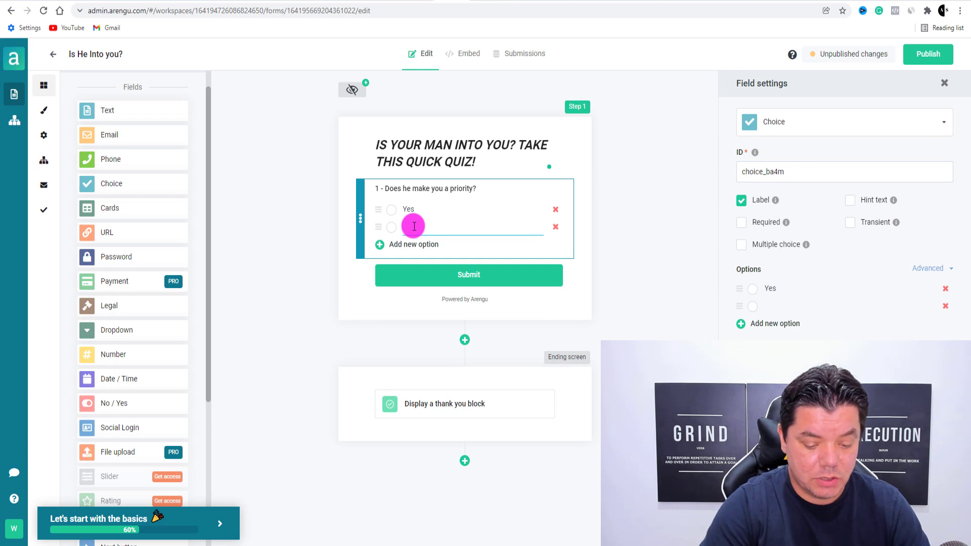
click(643, 257)
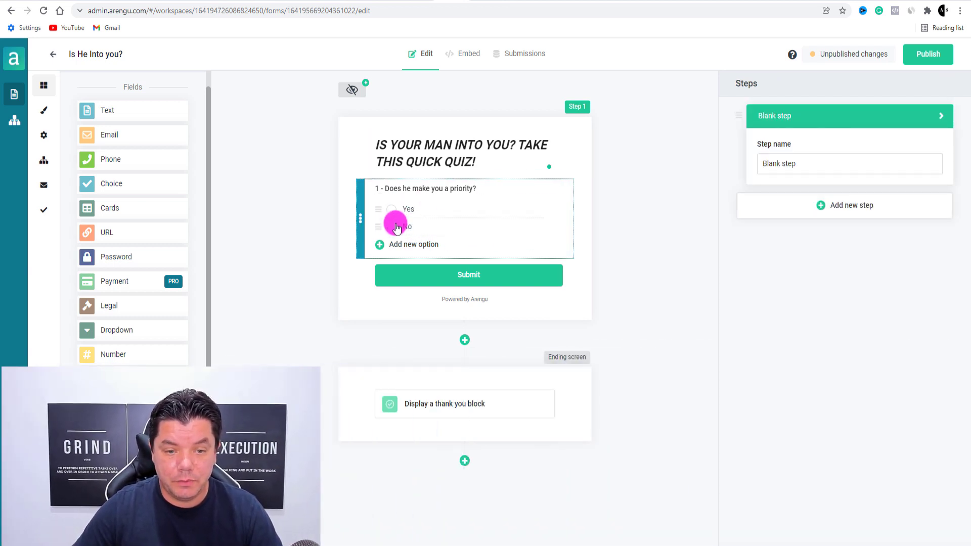
- Clone the first question with its Yes and No options four times
click(524, 190)
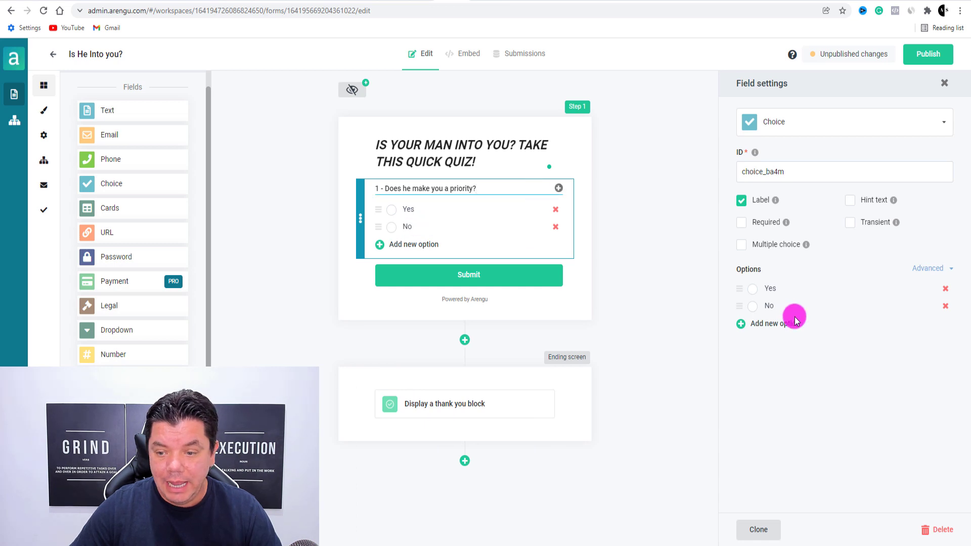
click(763, 530)
click(760, 530)
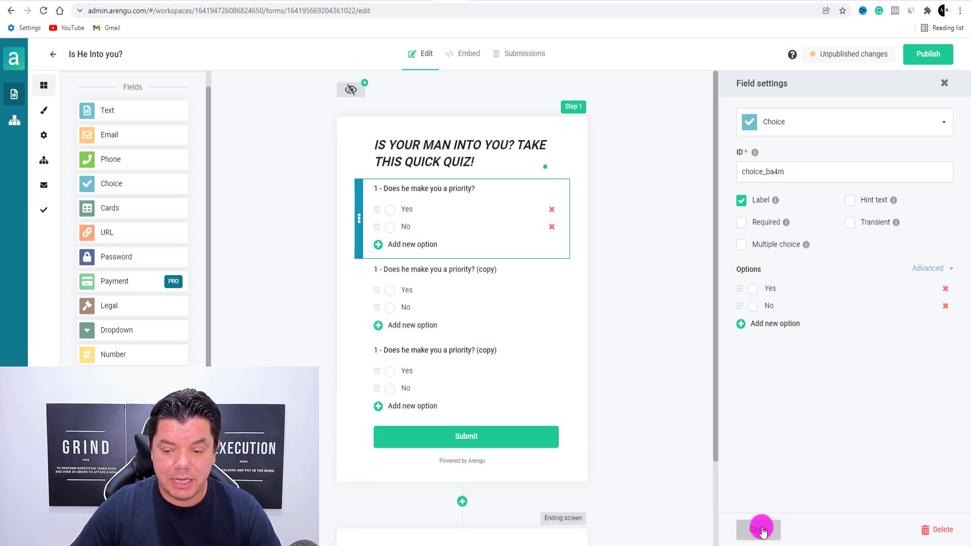
click(760, 530)
scroll(575, 446, down, 2)
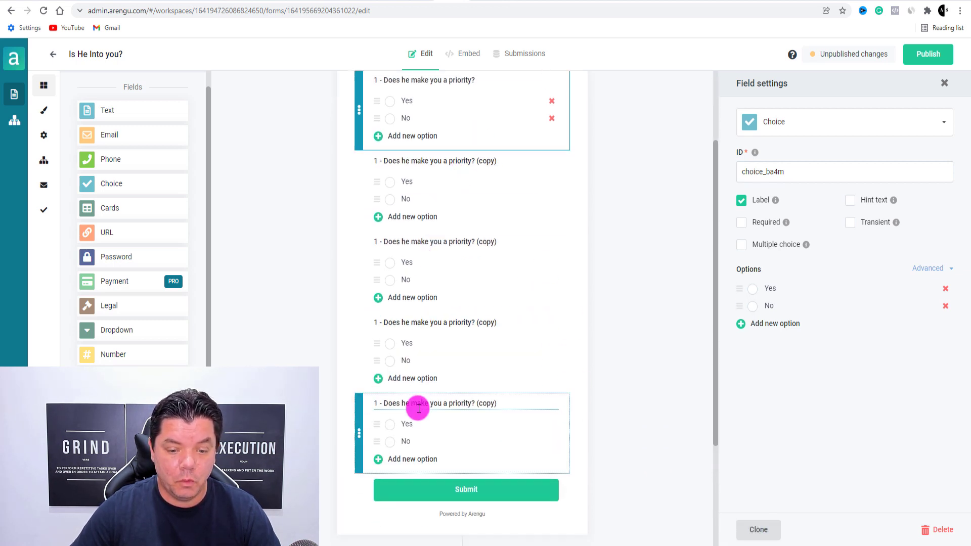
scroll(444, 411, up, 2)
- Replace the label of the first cloned question with "2 -"
click(499, 271)
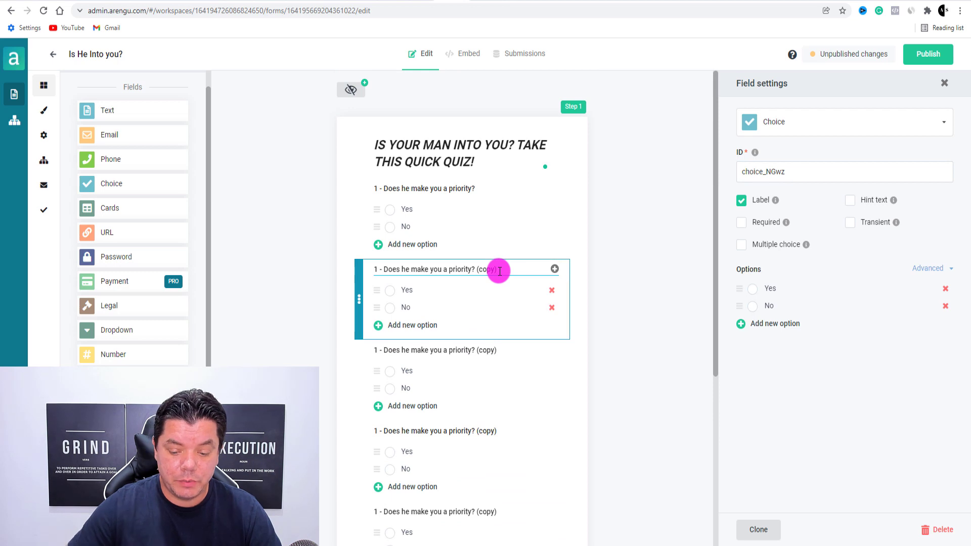
key(BackSpace)
key(BackSpace)
key(BackSpace)
key(BackSpace)
key(BackSpace)
key(BackSpace)
key(BackSpace)
key(BackSpace)
key(BackSpace)
key(BackSpace)
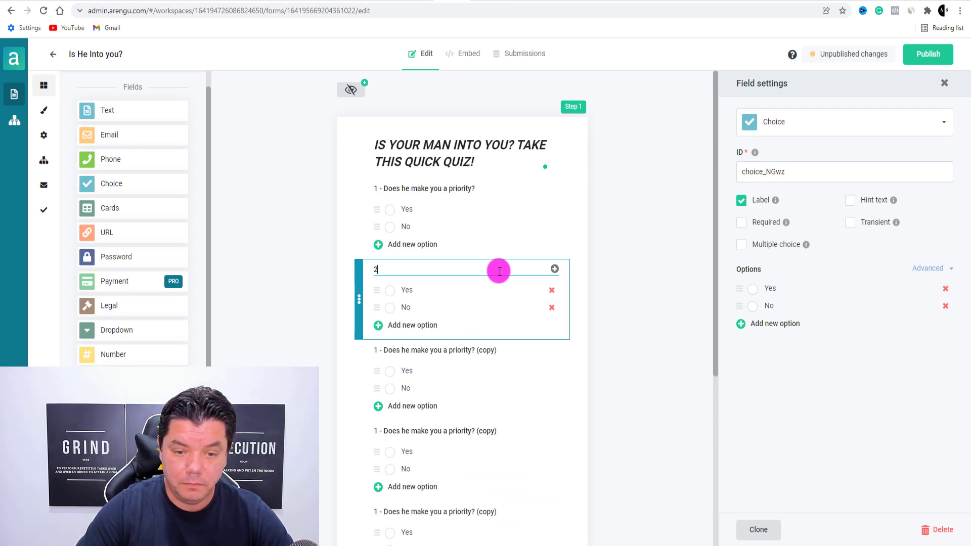
- Copy "Does he tell you he likes you?" from the Marriage.com quiz into the second question's label after "2 -" in Arengu
click(498, 6)
scroll(405, 255, down, 3)
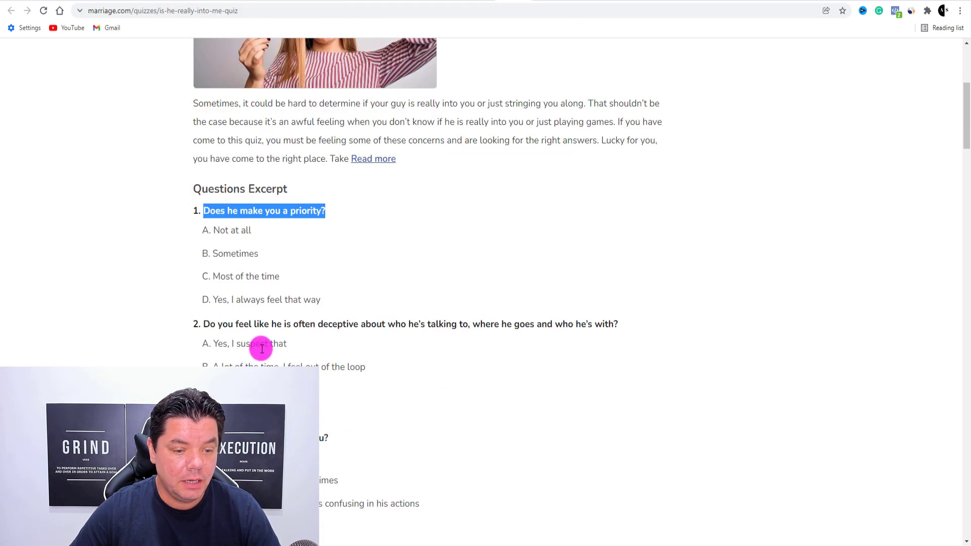
drag(336, 442, 204, 438)
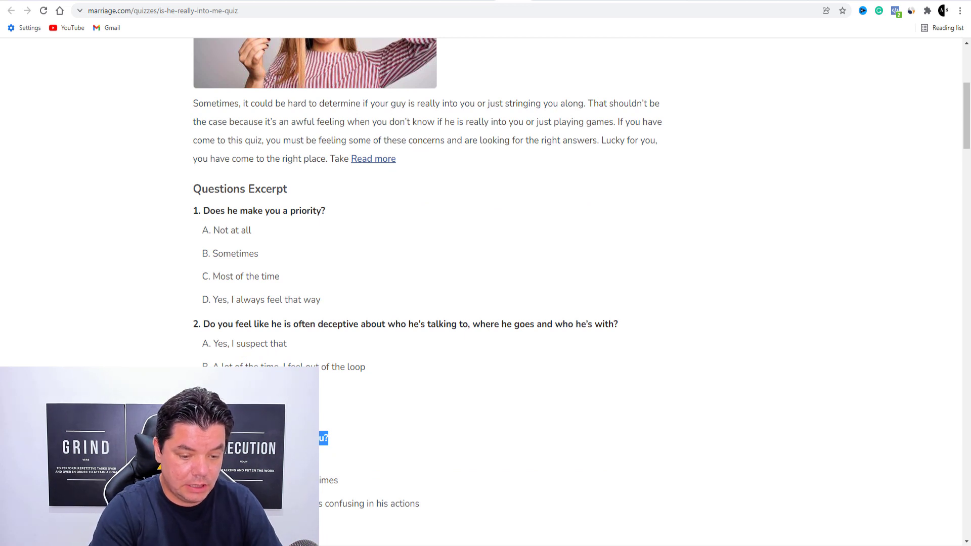
click(455, 4)
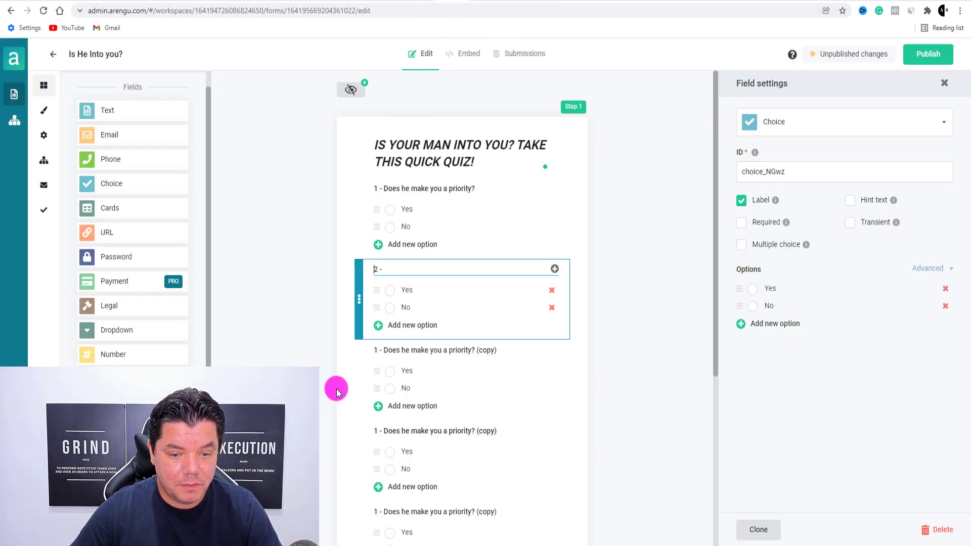
click(394, 269)
text(Does he tell you he likes you?)
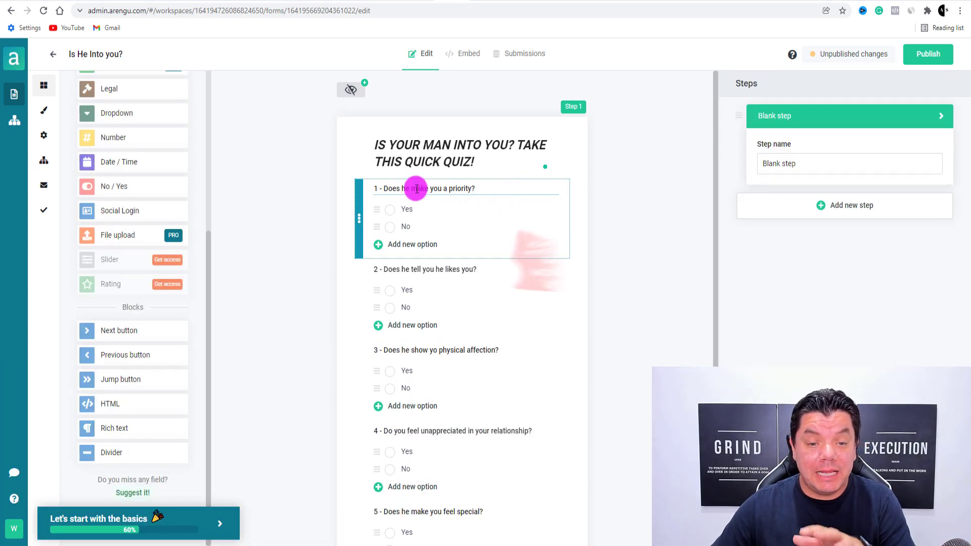
scroll(434, 274, down, 3)
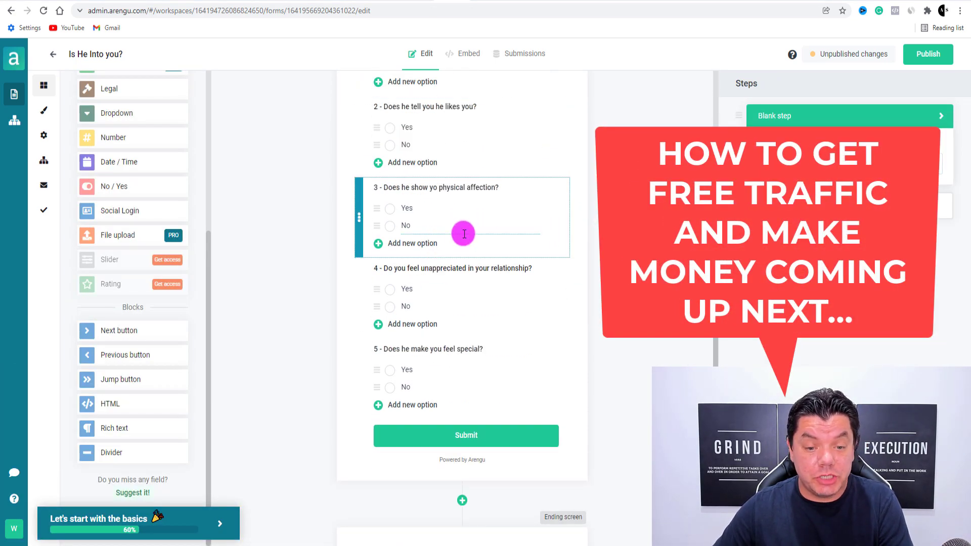
- Review the five quiz questions and their Yes and No options in the form layout
scroll(462, 232, down, 1)
scroll(455, 265, down, 2)
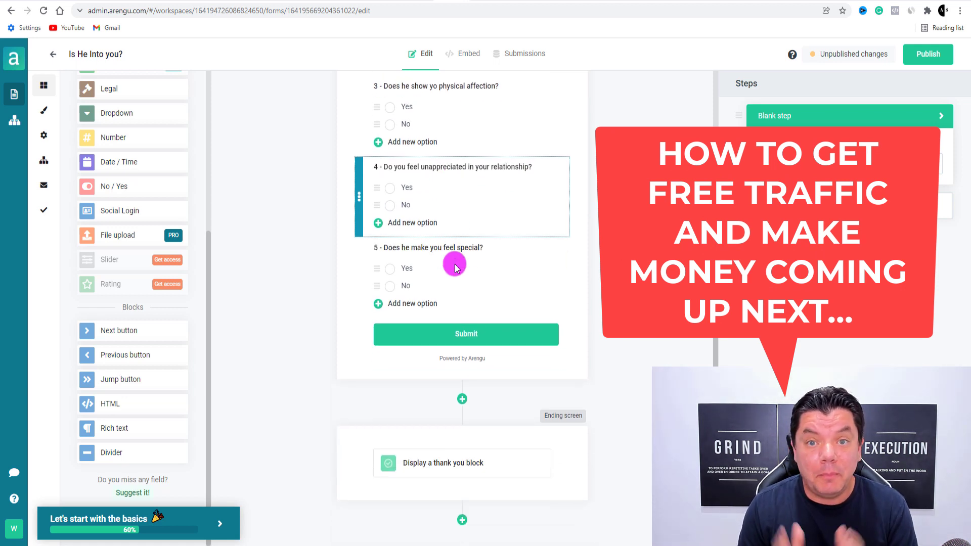
click(455, 266)
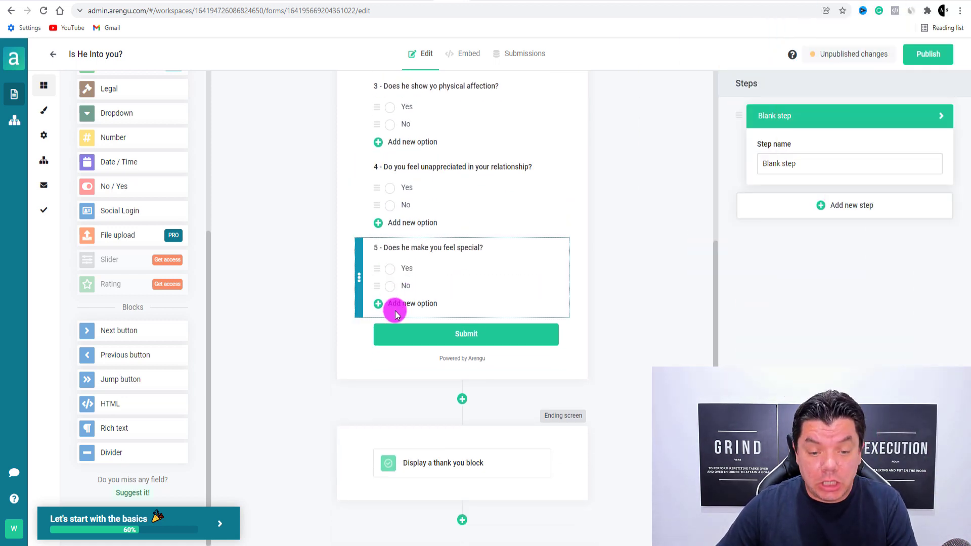
click(405, 267)
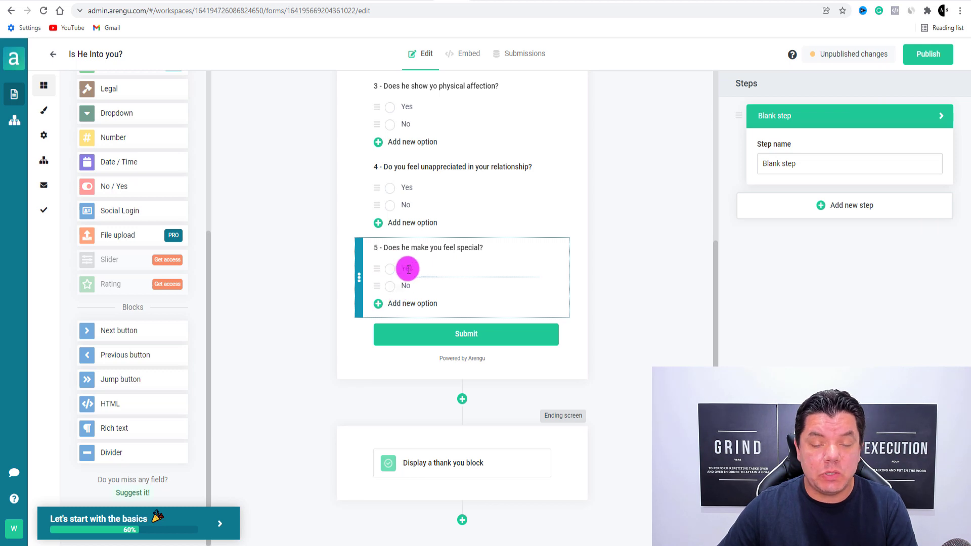
scroll(414, 268, up, 4)
scroll(455, 184, up, 3)
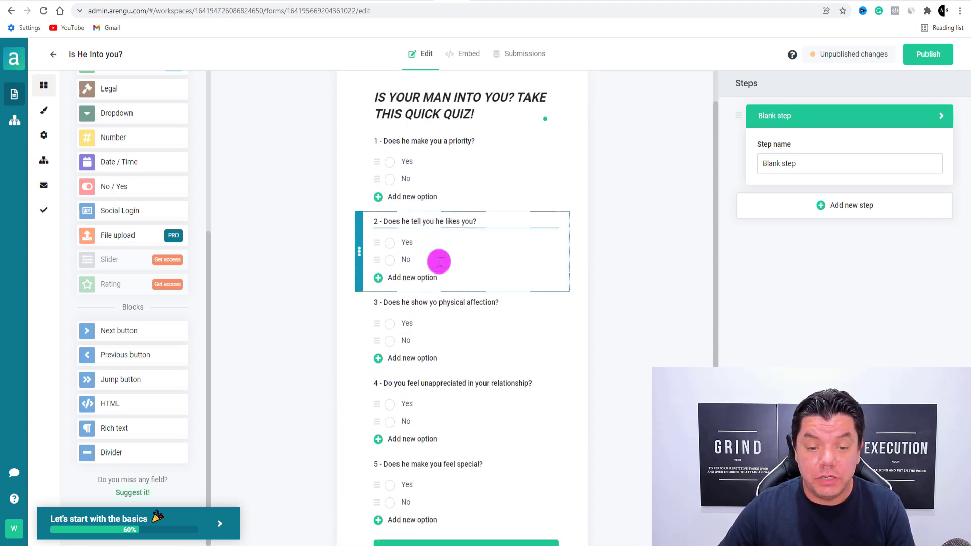
scroll(441, 261, down, 3)
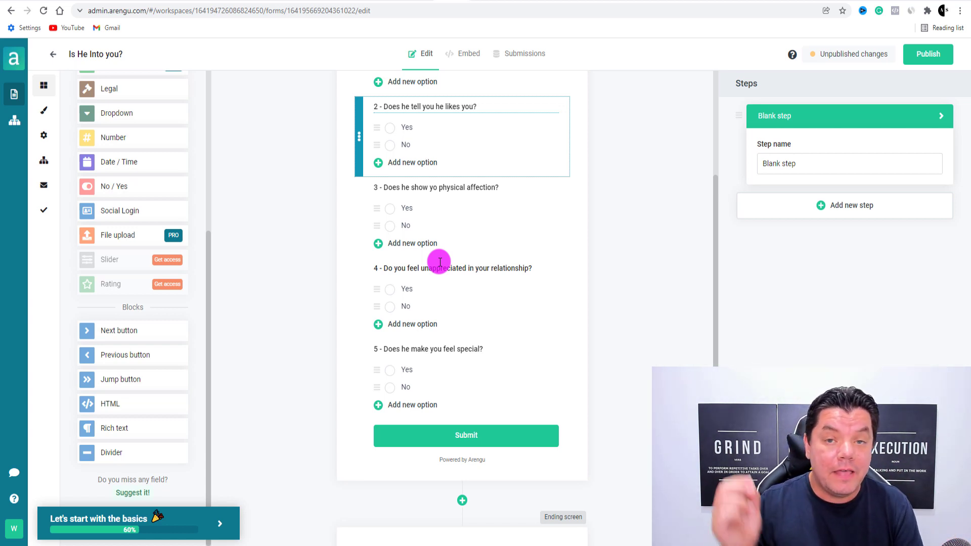
scroll(534, 240, down, 2)
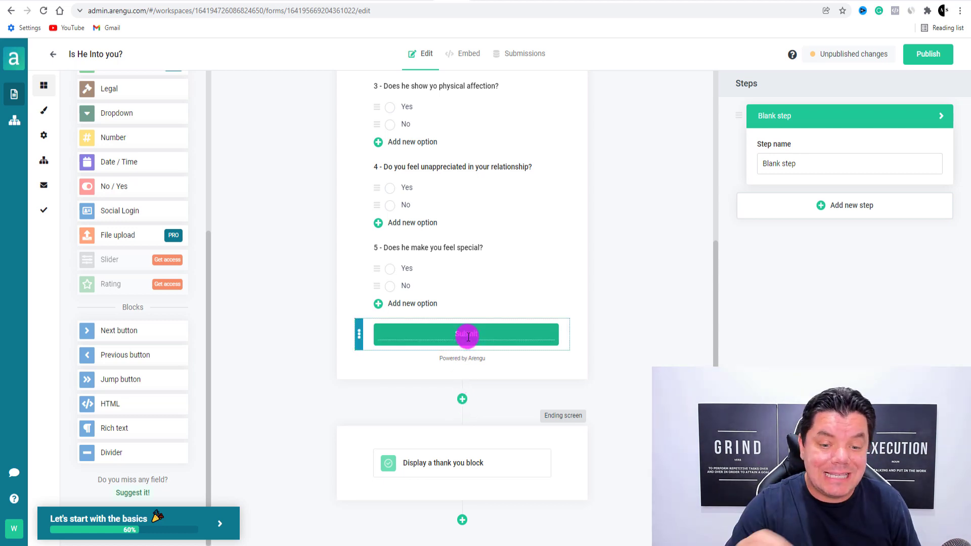
- Add a thank-you paragraph starting "Relationships can be tricky and there is always room for improvements." and turn on redirection for the ending screen
click(436, 468)
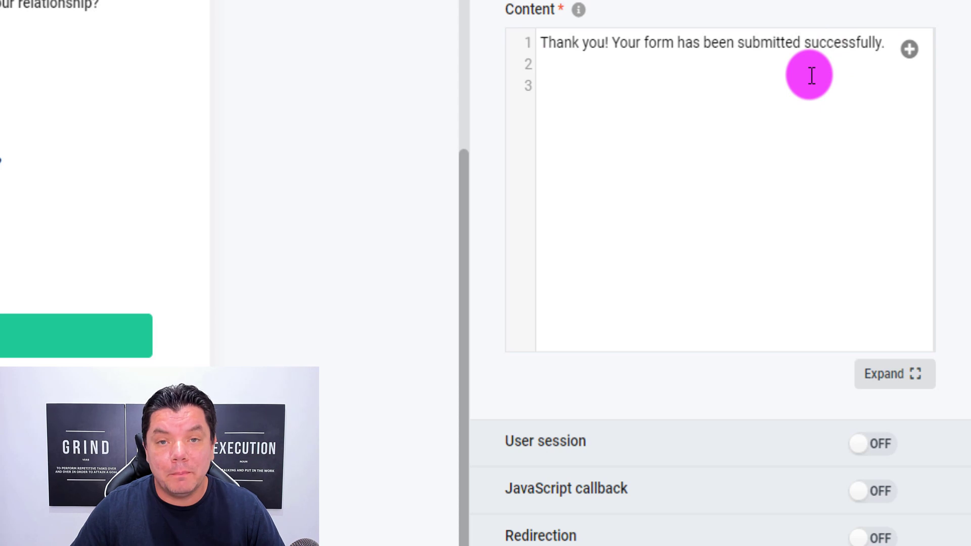
click(889, 45)
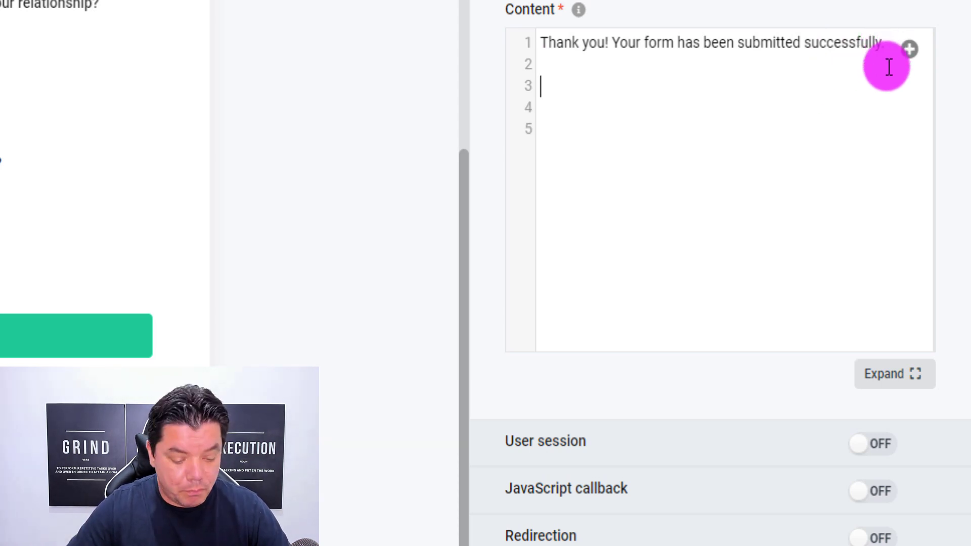
key(Down)
key(Down)
text(Relationships can be tricky and there is always room for improvements. I'm going to show you how to become the centre of his world and never have any issues again!)
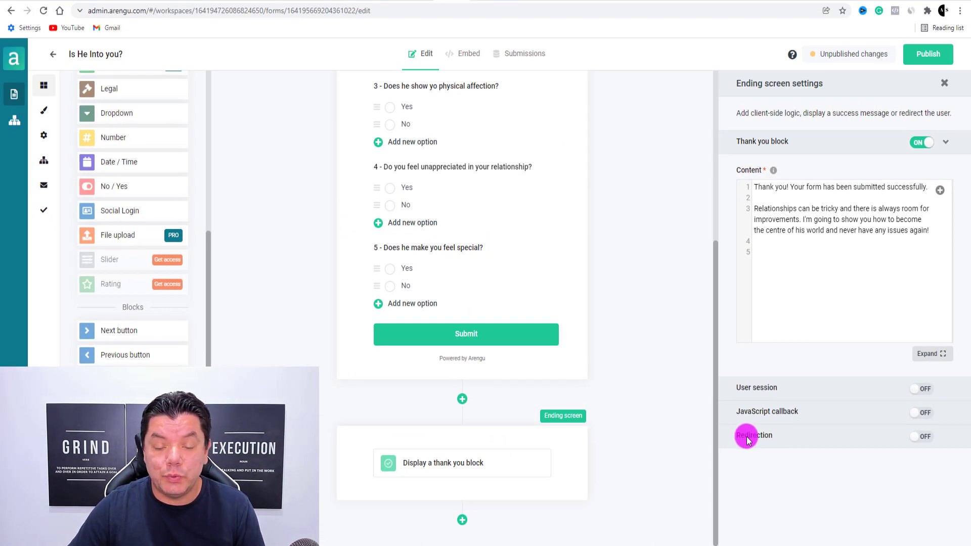
click(923, 438)
scroll(901, 443, down, 1)
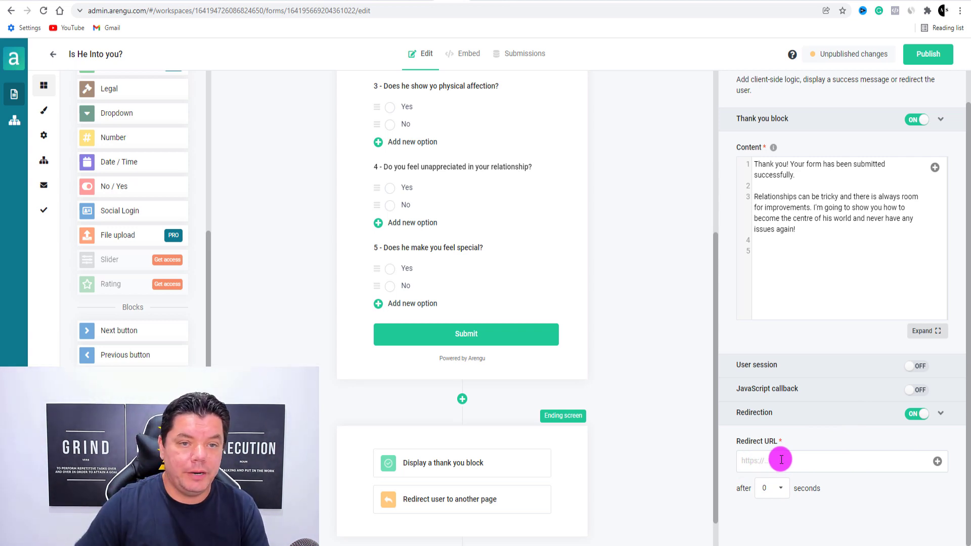
- Switch to the ClickBank marketplace and generate and copy the HopLink for the His Secret Obsession offer
click(358, 1)
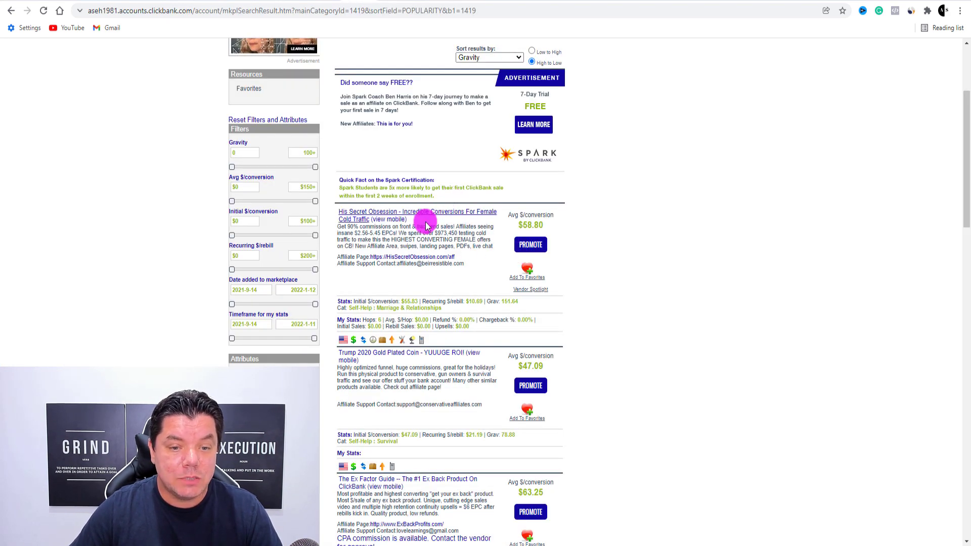
click(530, 244)
click(412, 206)
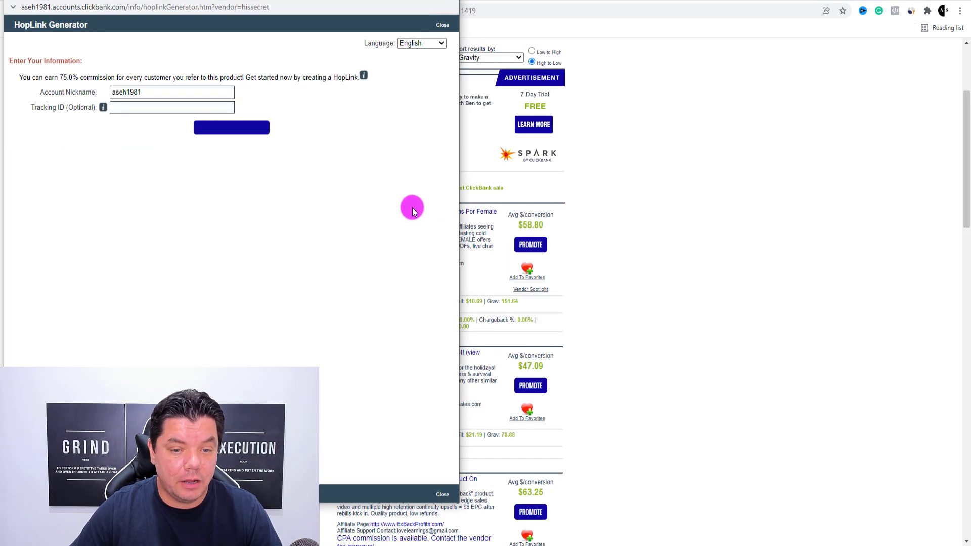
click(218, 132)
click(412, 206)
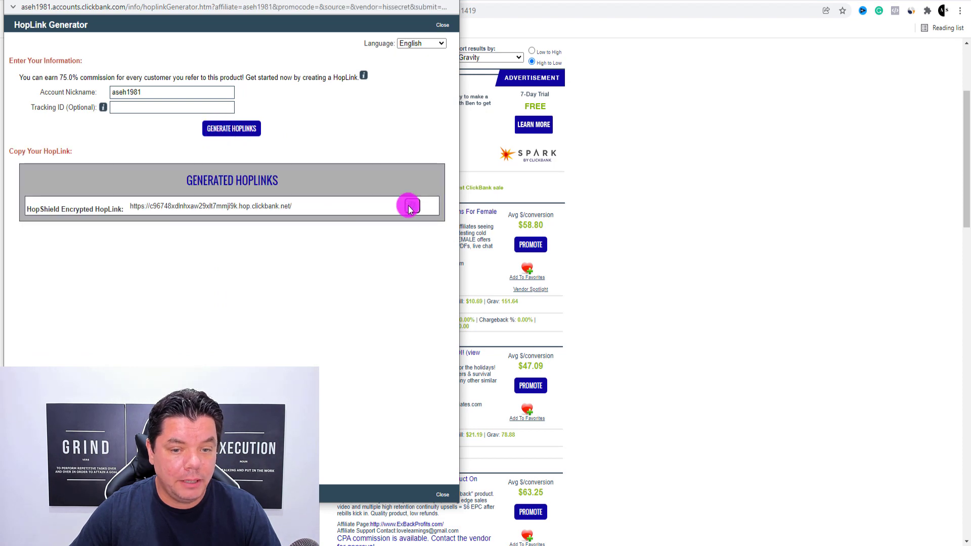
click(446, 1)
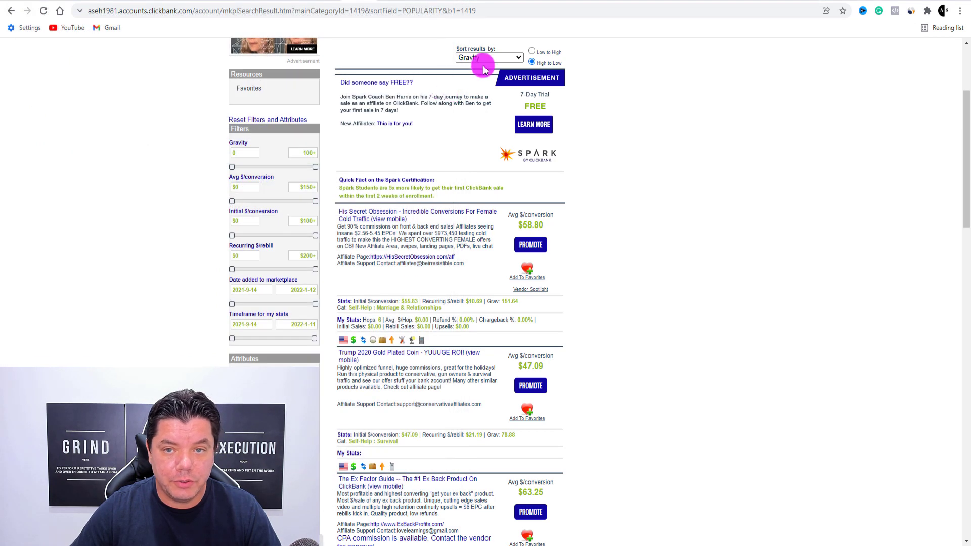
- Back in Arengu, paste the copied HopLink as the redirect URL and set the redirect delay to 6 seconds
click(450, 4)
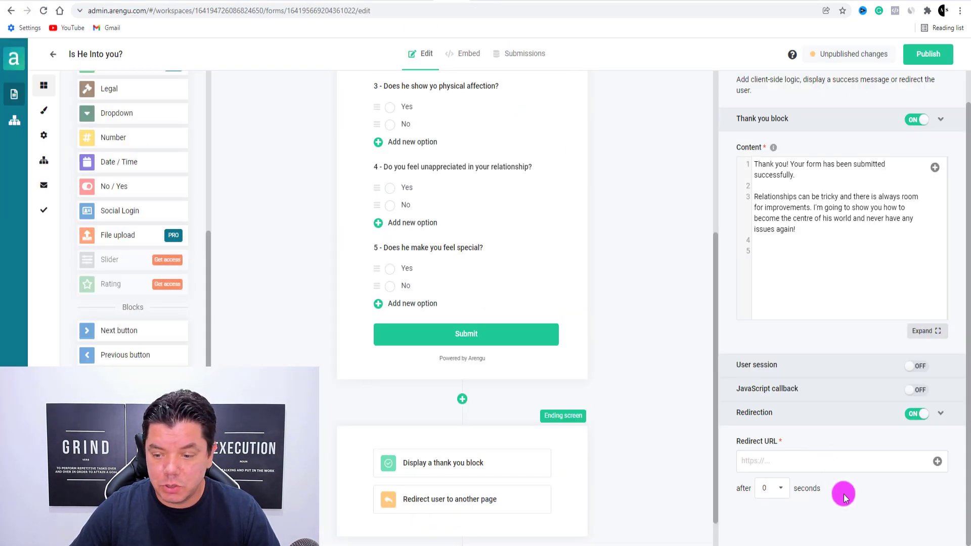
click(771, 462)
key(ctrl+v)
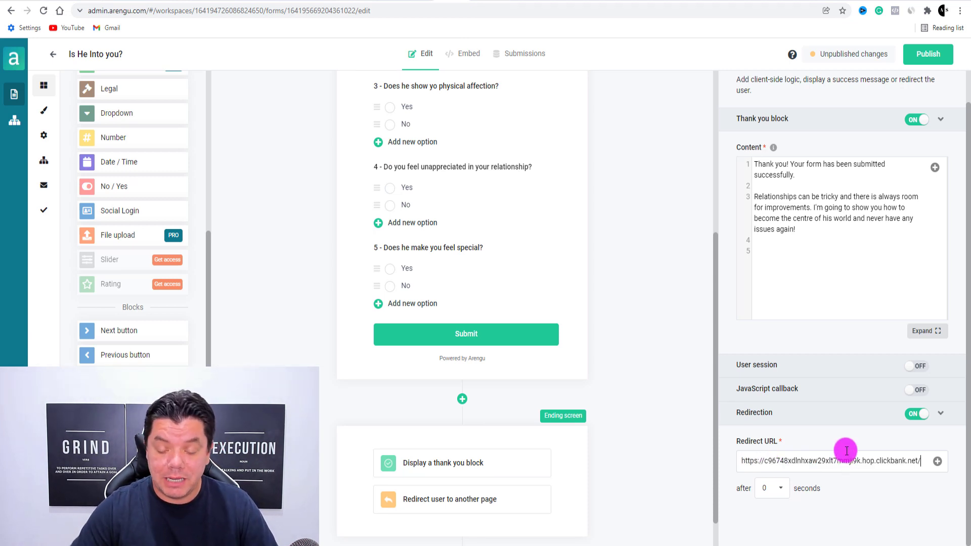
click(782, 493)
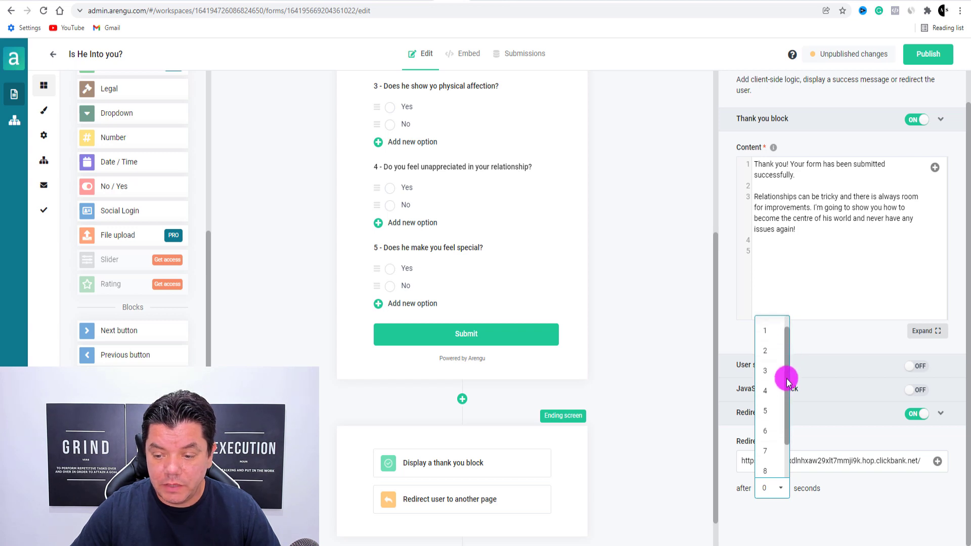
scroll(782, 393, down, 1)
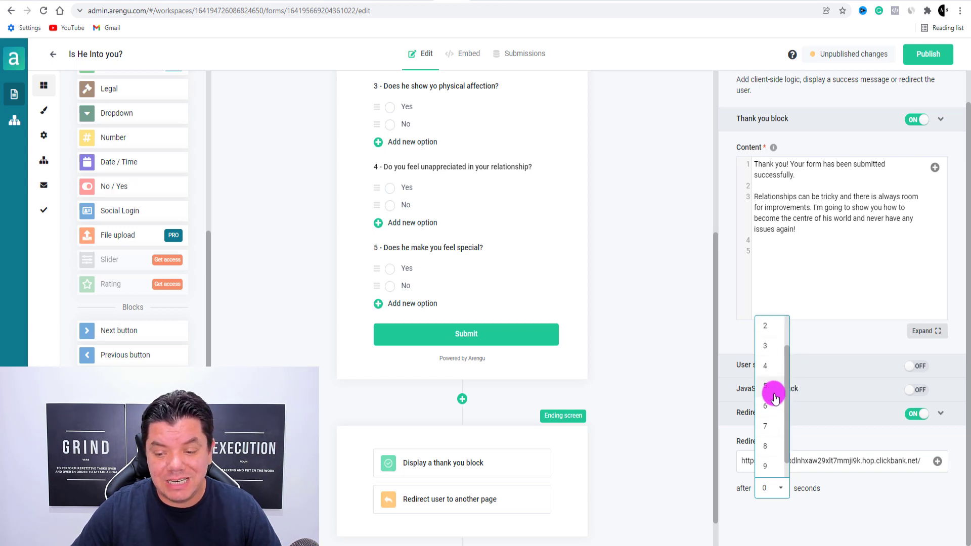
click(776, 404)
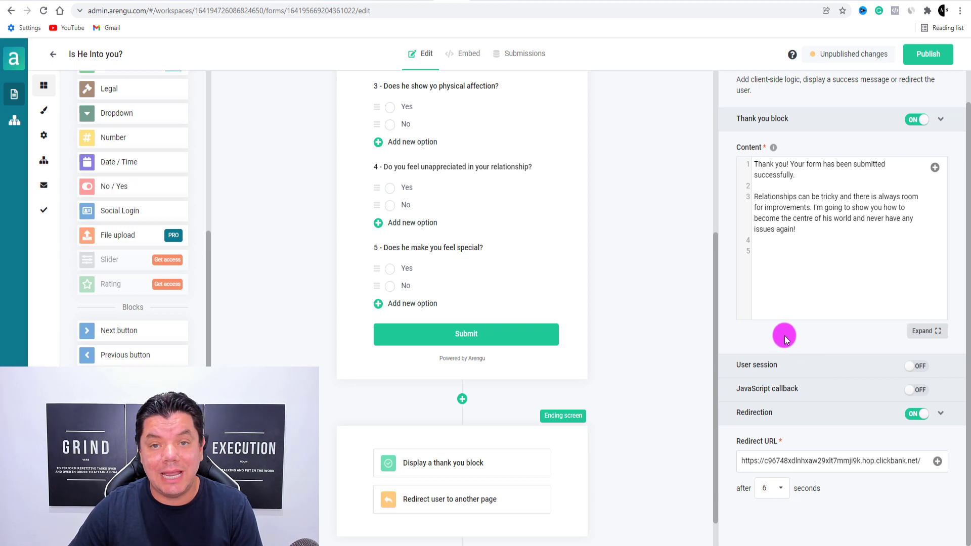
- Publish the "Is He Into you?" quiz form with its current changes
scroll(906, 154, up, 1)
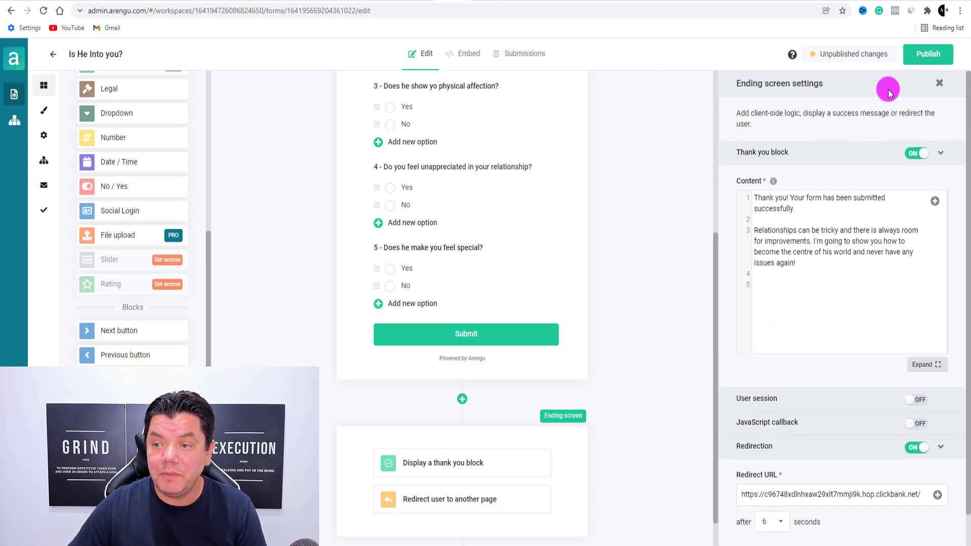
click(928, 54)
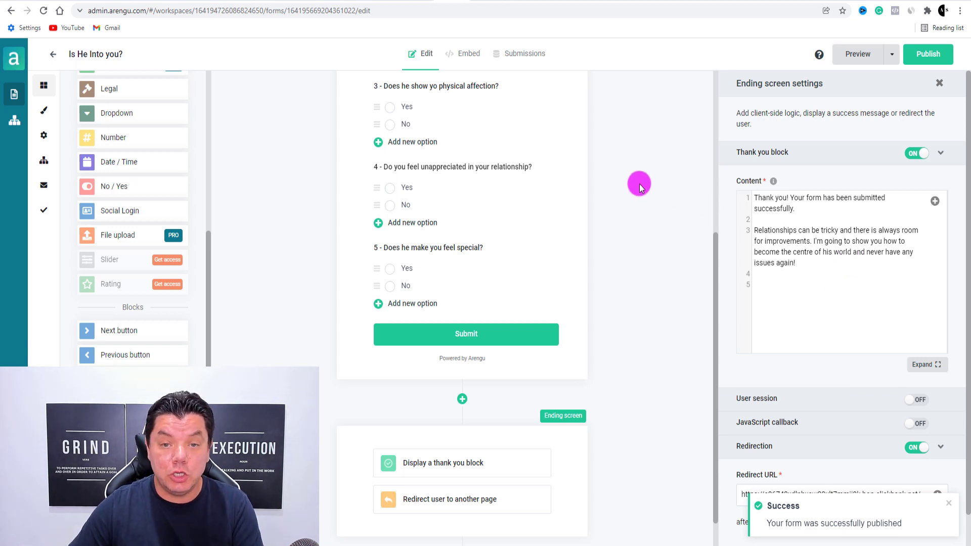
scroll(640, 183, up, 5)
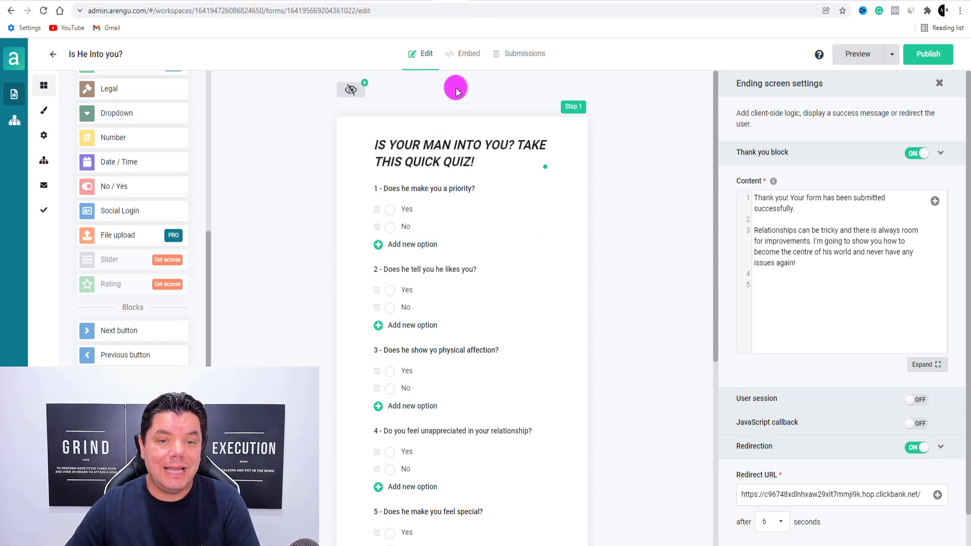
- Examine the form's embed instructions for HTML inline and popup, React, Gatsby, WordPress and PrestaShop
click(468, 60)
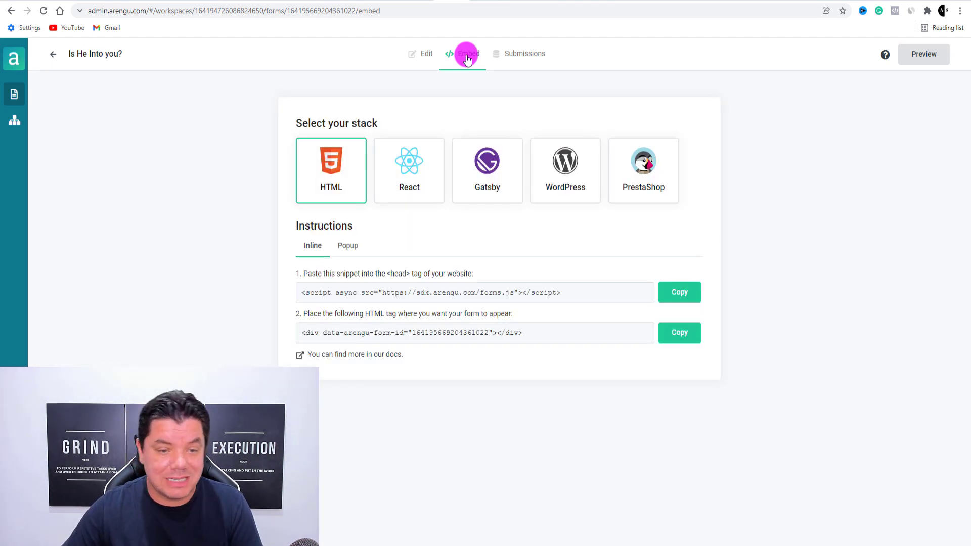
click(348, 247)
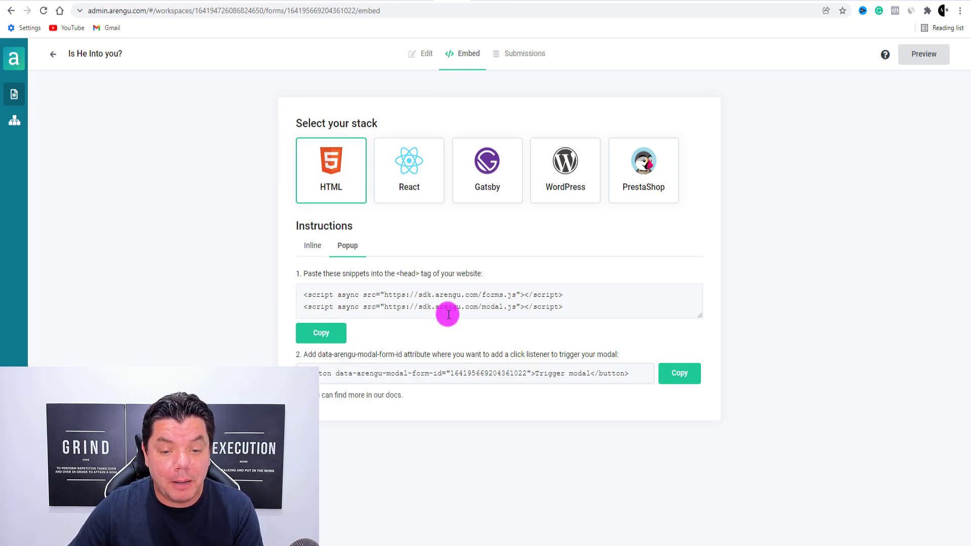
click(420, 174)
click(478, 165)
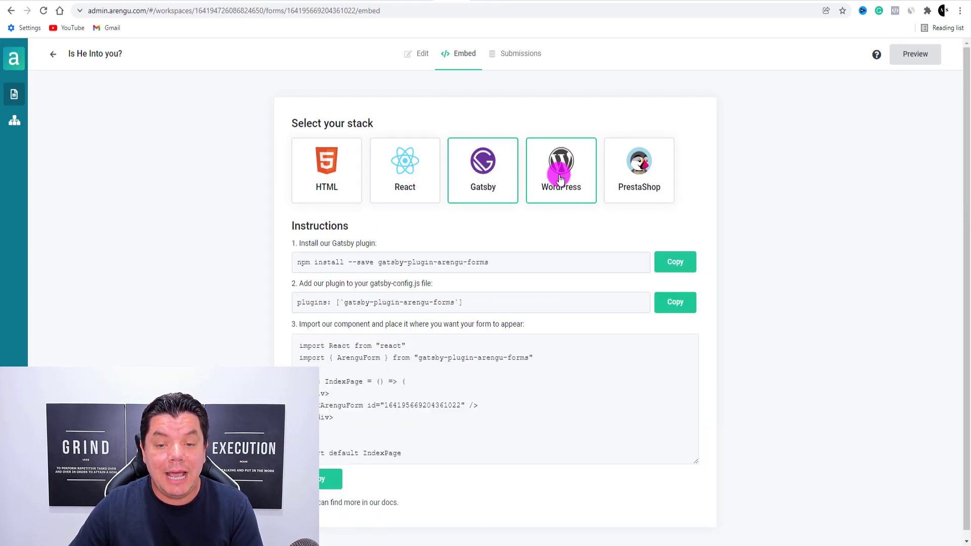
click(560, 178)
click(640, 170)
click(327, 177)
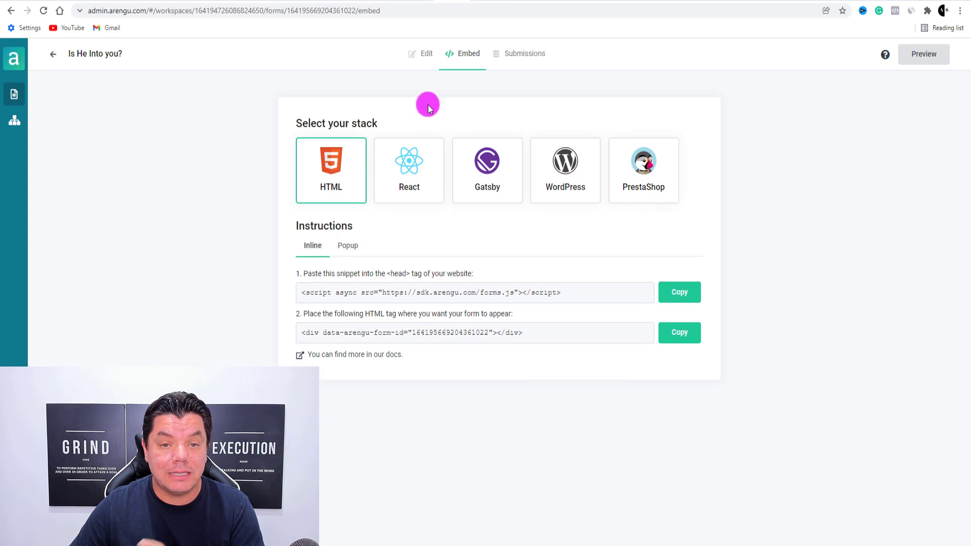
- Preview the published quiz, answer its five questions No, Yes, Yes, No and No, and submit it
click(424, 53)
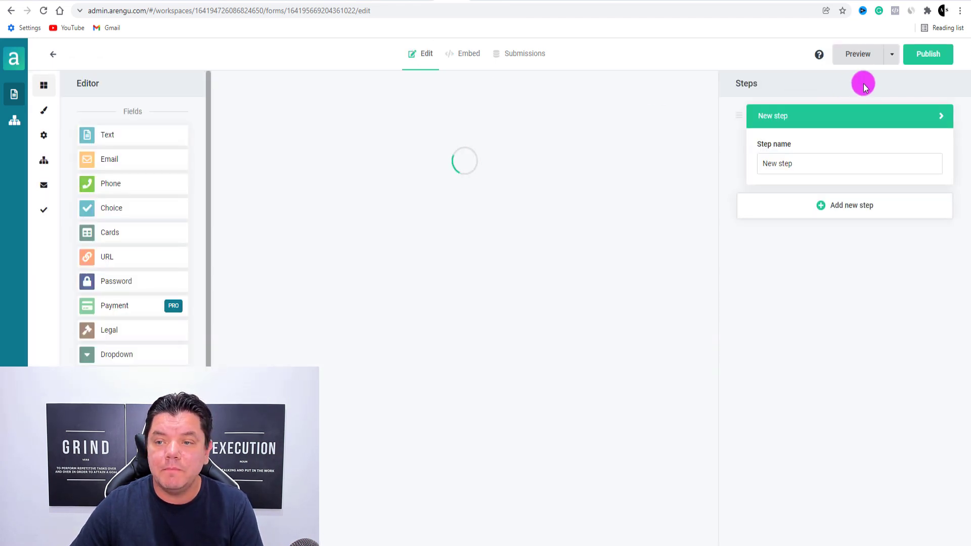
click(851, 56)
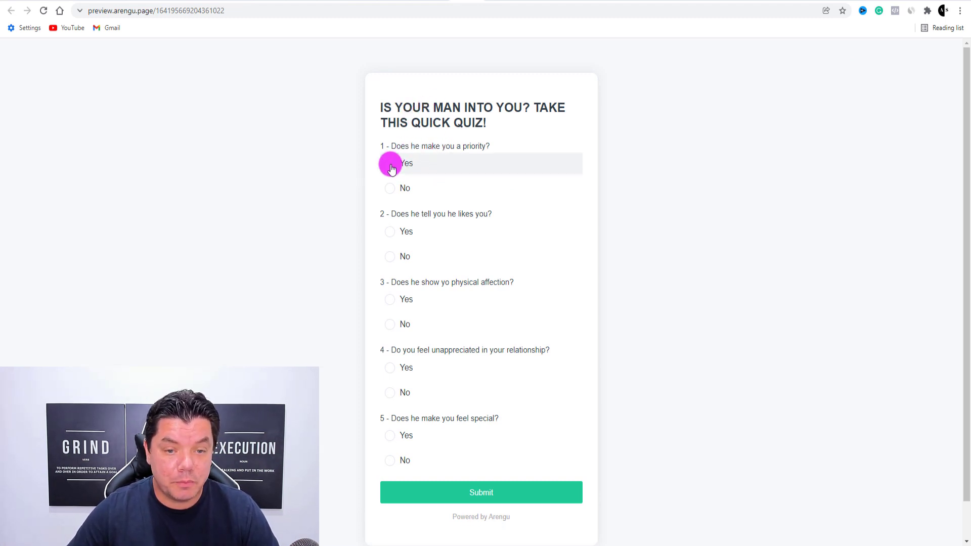
click(390, 231)
click(393, 302)
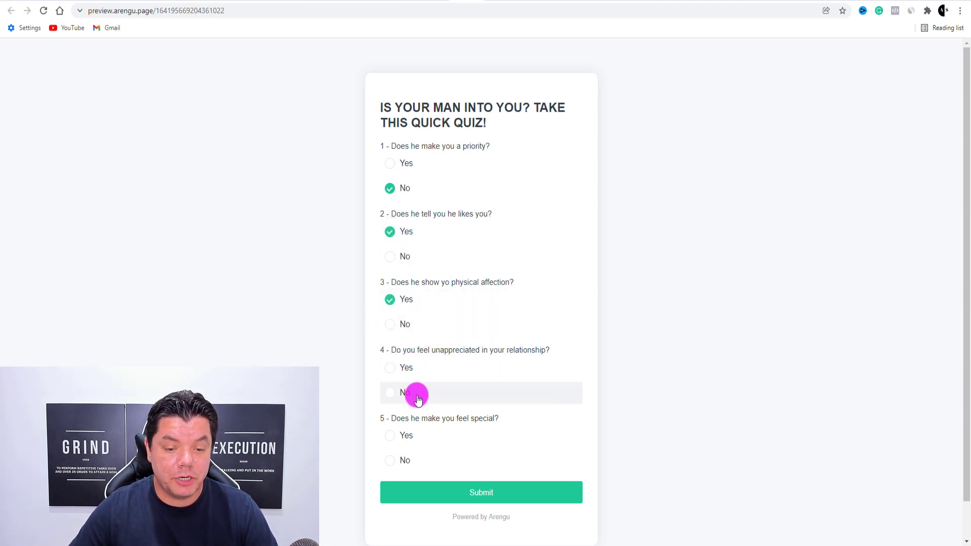
click(390, 398)
click(398, 462)
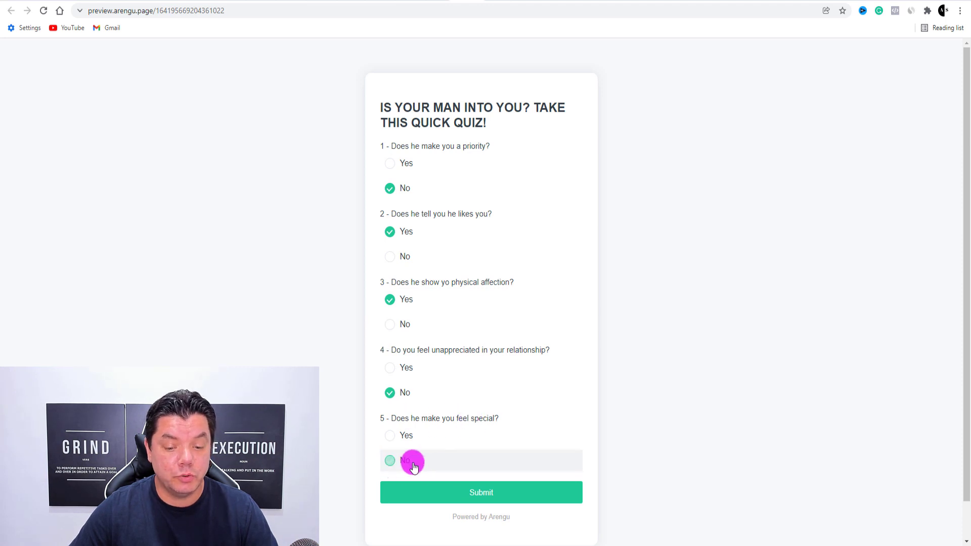
click(484, 497)
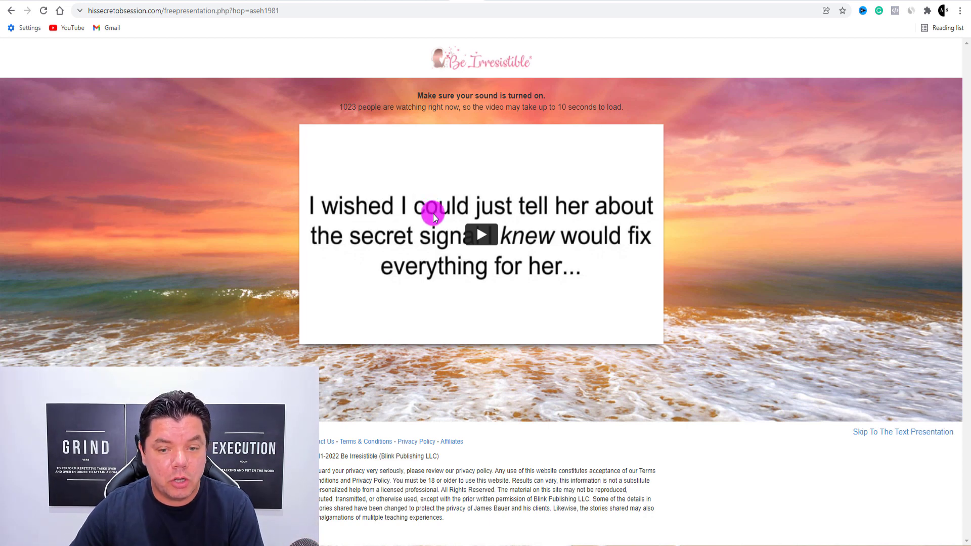
- Play the presentation video on the His Secret Obsession offer page and dismiss the exit popup
click(485, 236)
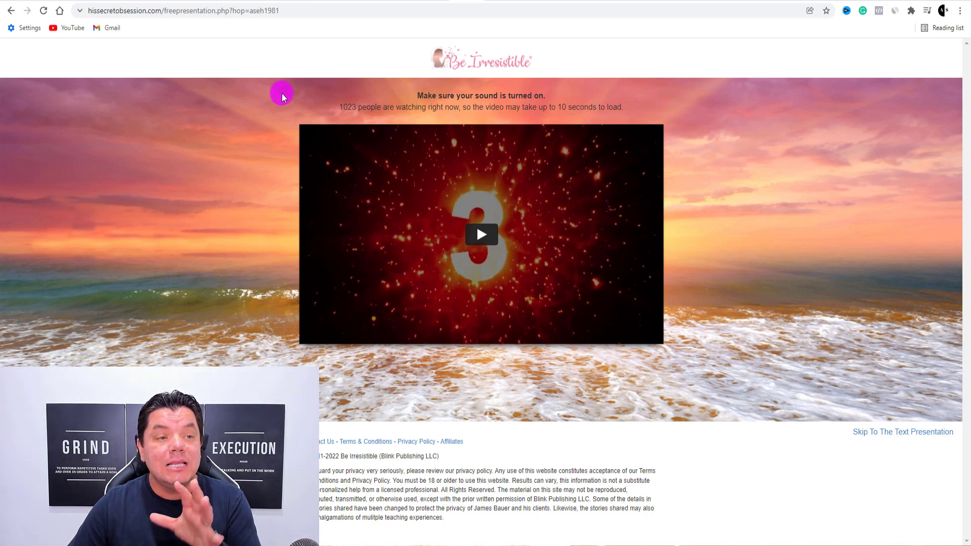
mouse_move(12, 15)
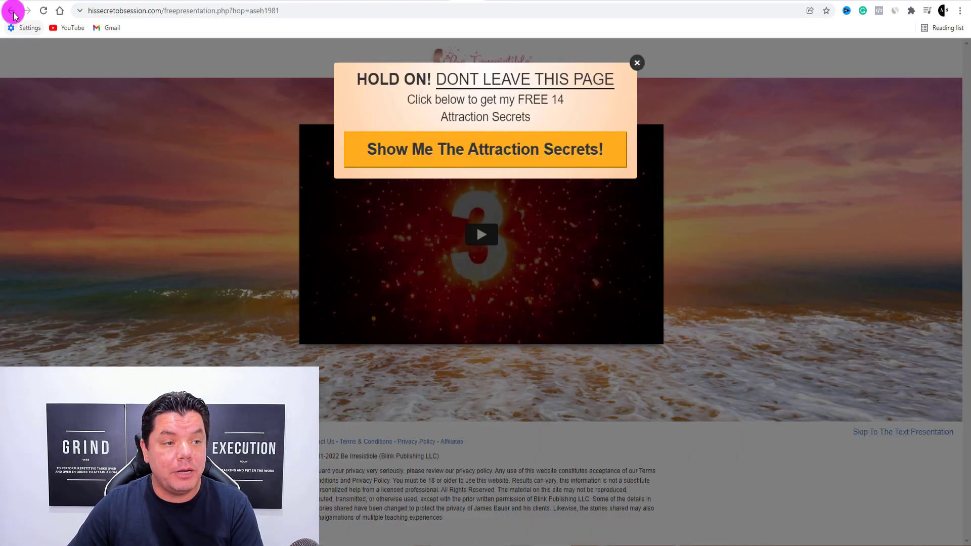
click(639, 66)
- Return from the offer page to the published quiz and copy its full preview.arengu.page URL
click(10, 10)
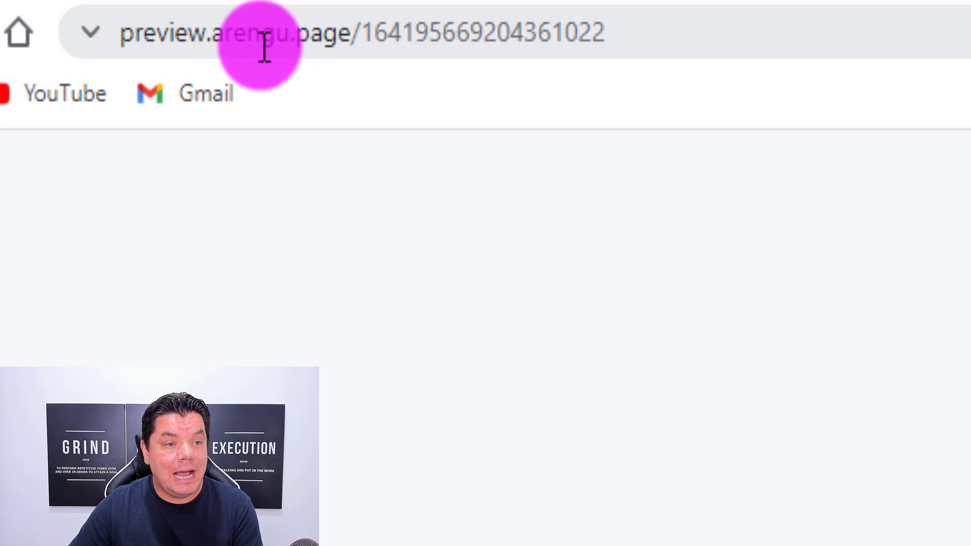
click(646, 37)
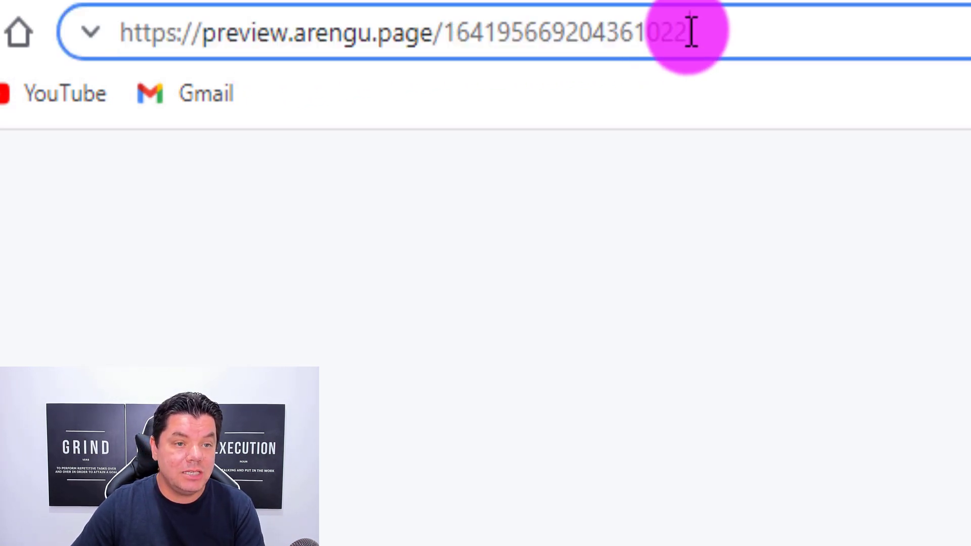
drag(737, 28, 169, 61)
right_click(205, 62)
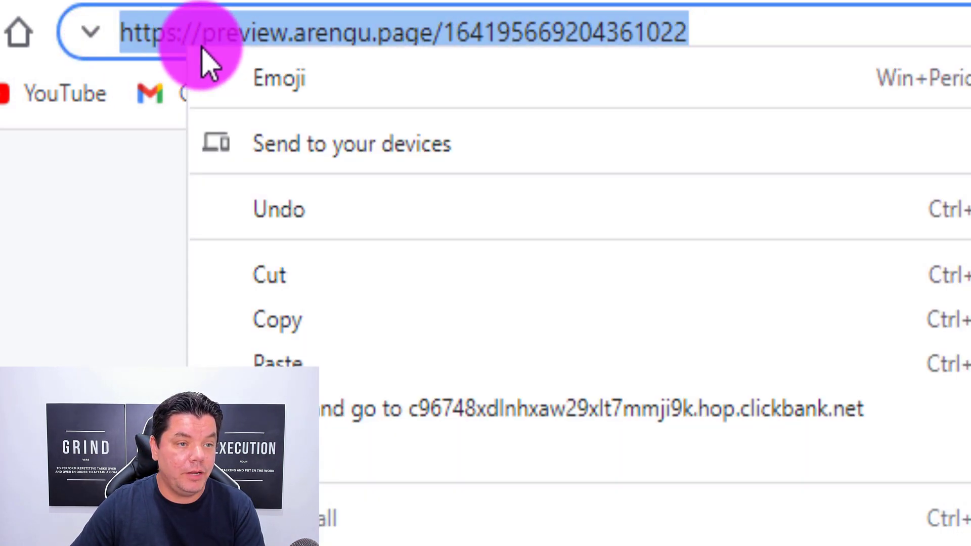
click(340, 326)
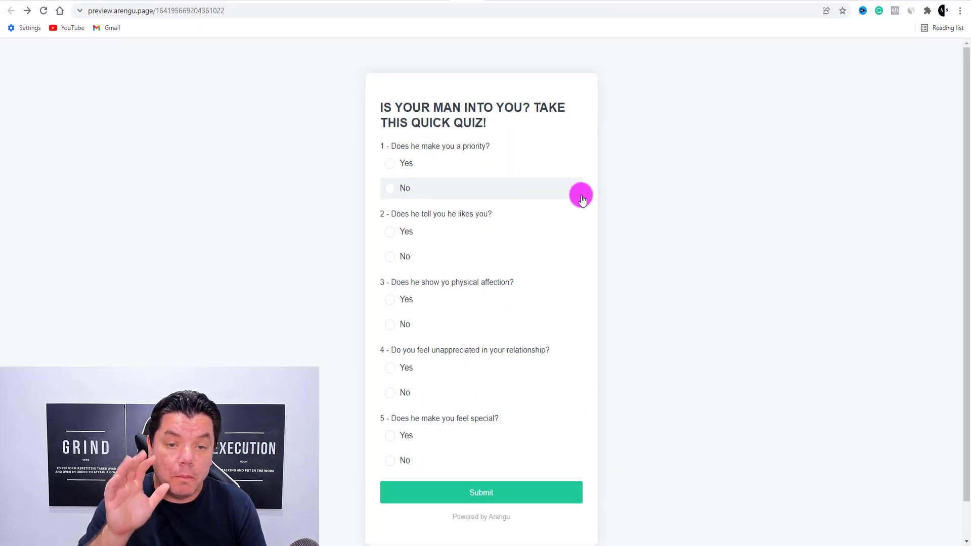
- Open the copied quiz link in an Incognito window, check that the quiz page loads, and close that window
click(854, 1)
click(960, 10)
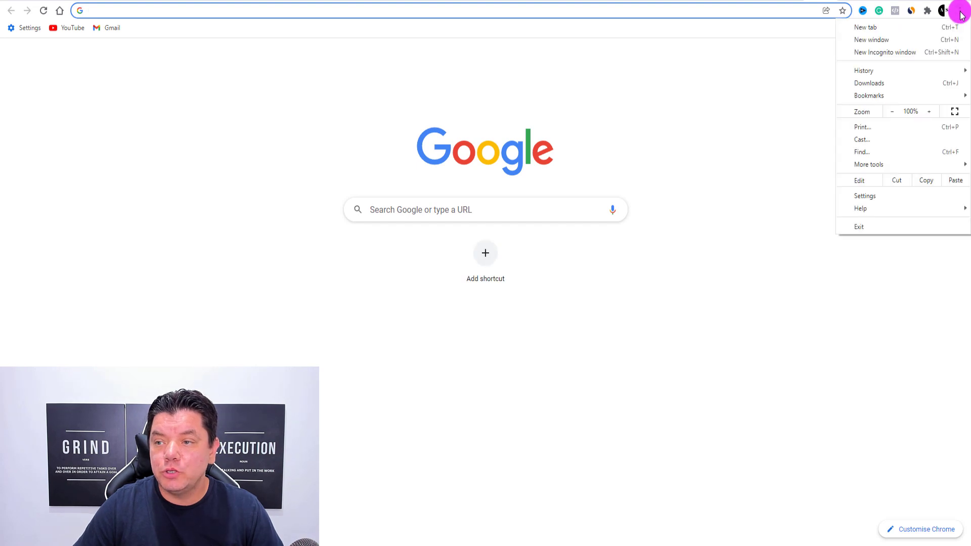
click(879, 52)
key(ctrl+v)
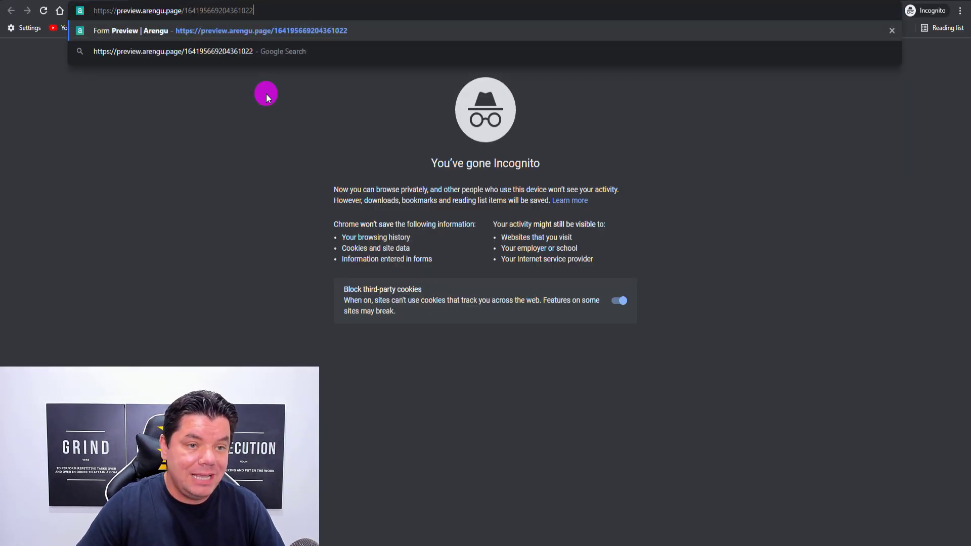
key(Return)
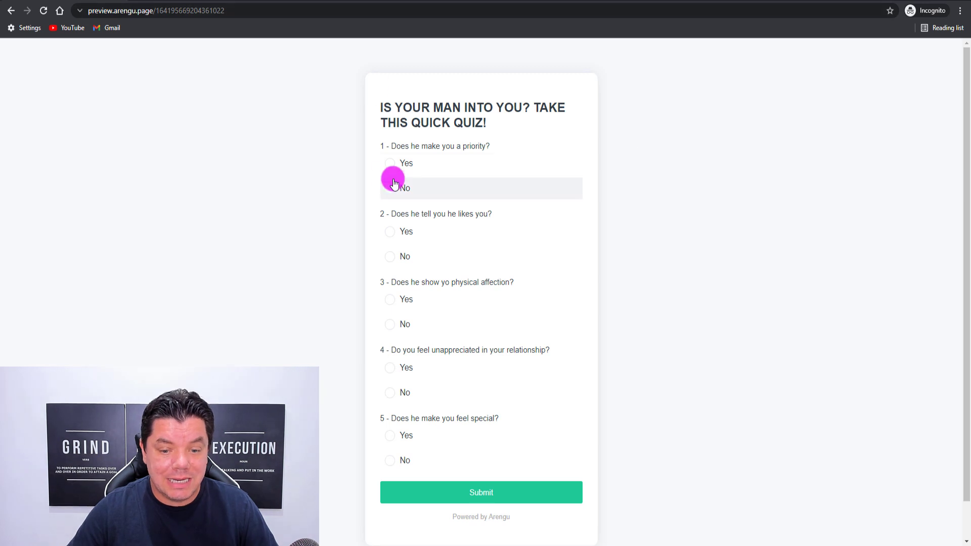
scroll(449, 375, down, 1)
scroll(451, 330, up, 1)
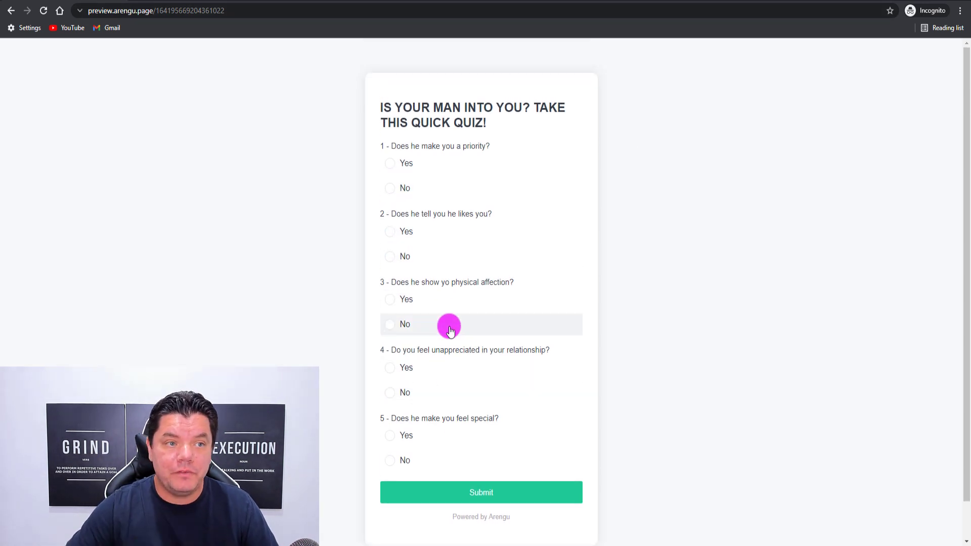
key(alt+F4)
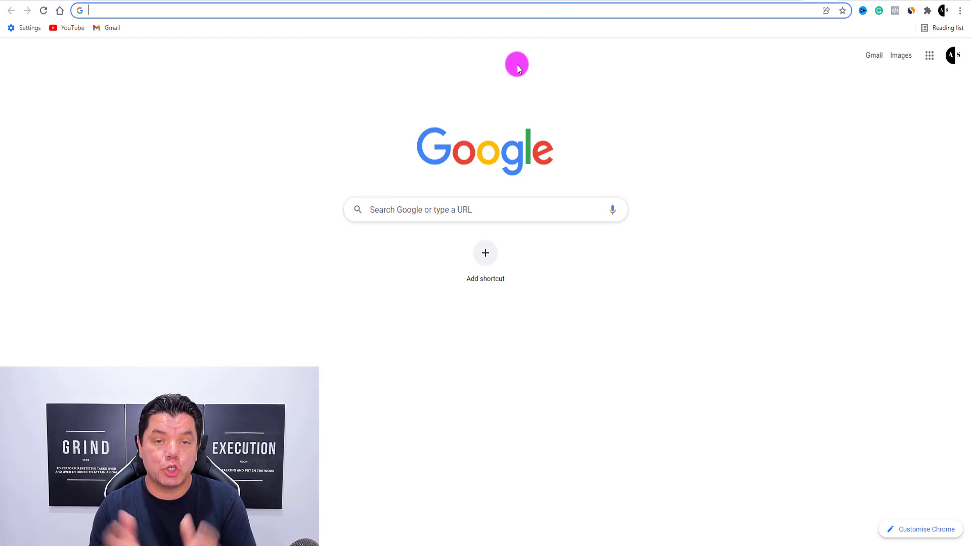
- Switch to TinyURL, enter the copied quiz link as the long URL and try to shorten it with the alias IsHeIntoYOUQuiz
click(534, 1)
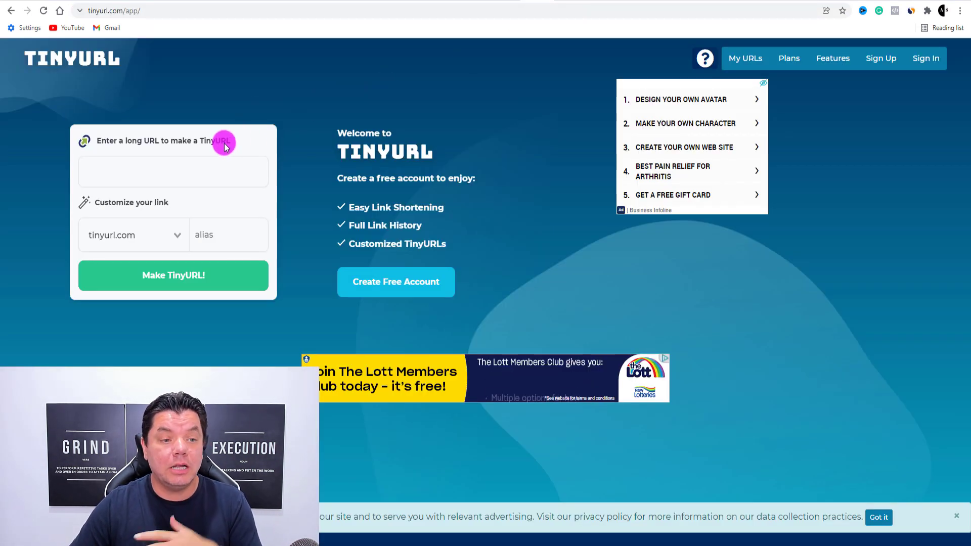
click(123, 177)
key(ctrl+v)
click(228, 232)
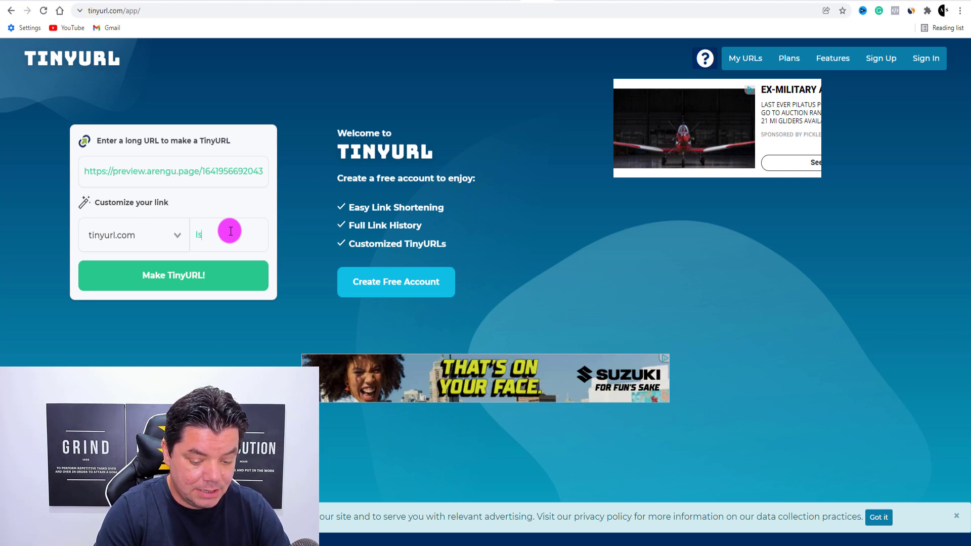
text(IsHelp)
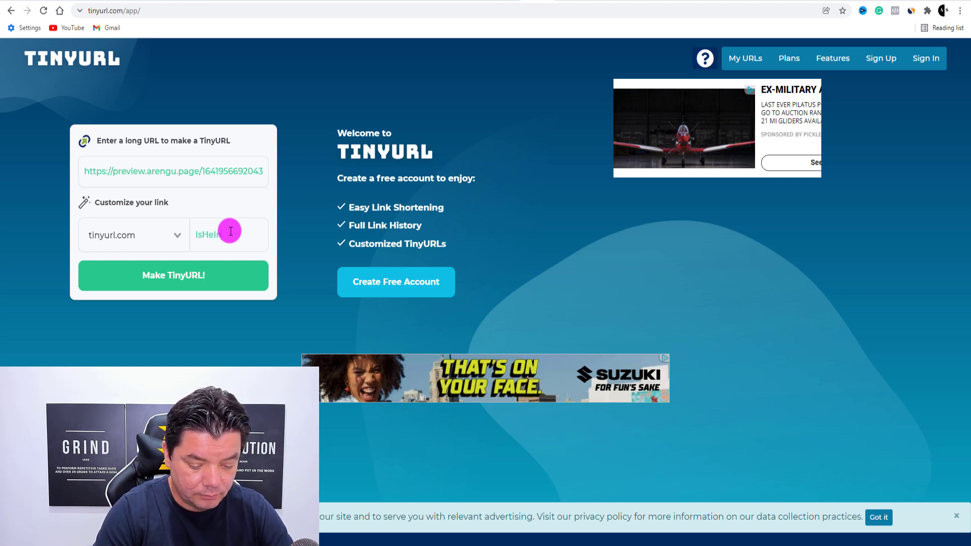
text(fu)
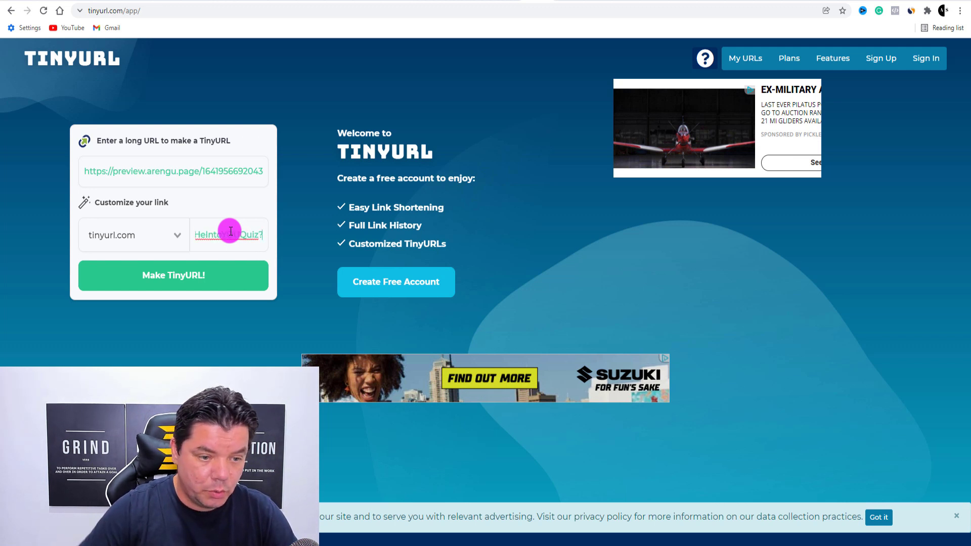
click(173, 293)
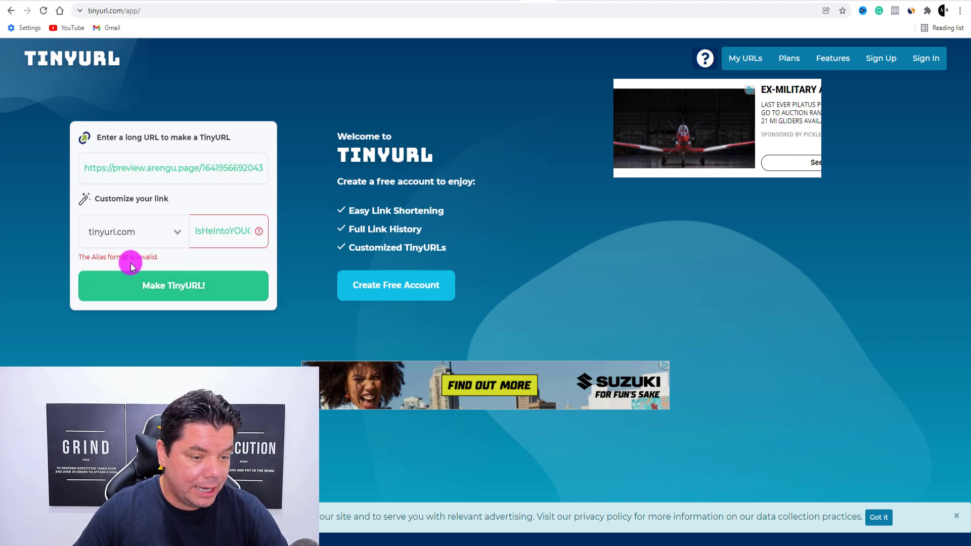
click(236, 235)
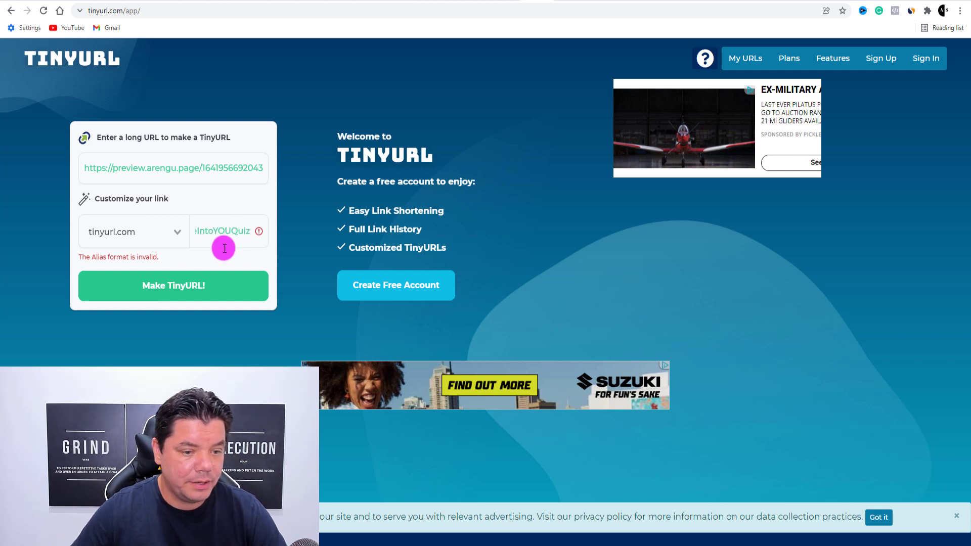
click(187, 287)
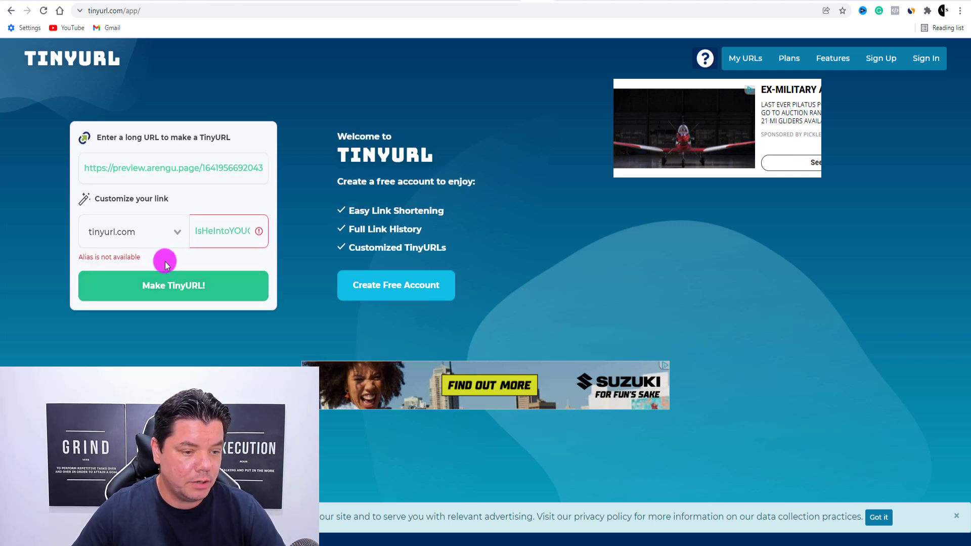
- Change the custom alias to IsHeIntoUQuiz and create the short link
click(254, 234)
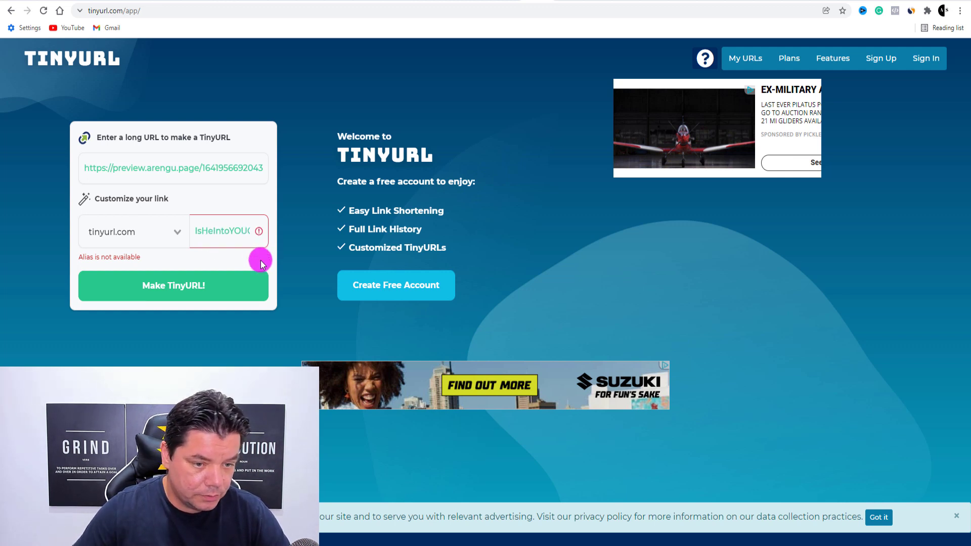
text(Quiz)
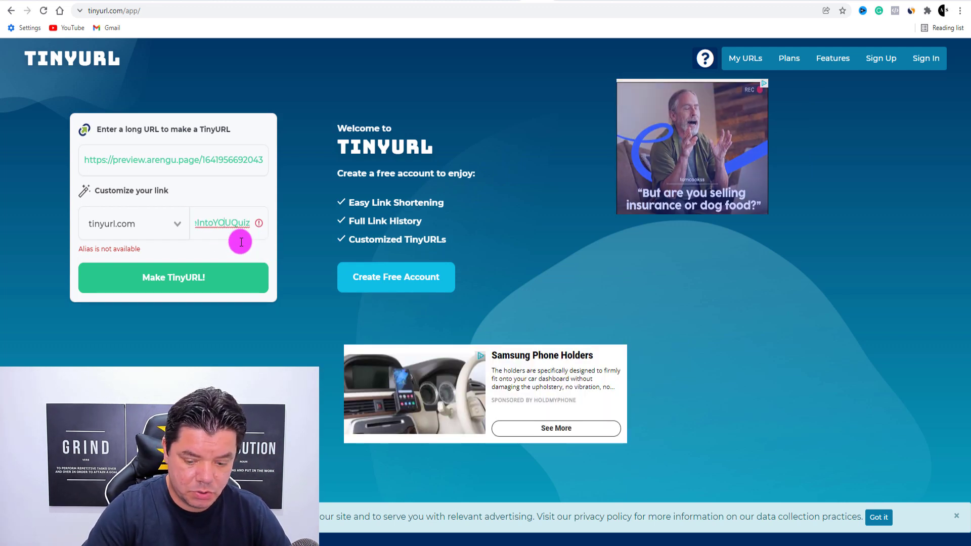
key(BackSpace)
key(BackSpace)
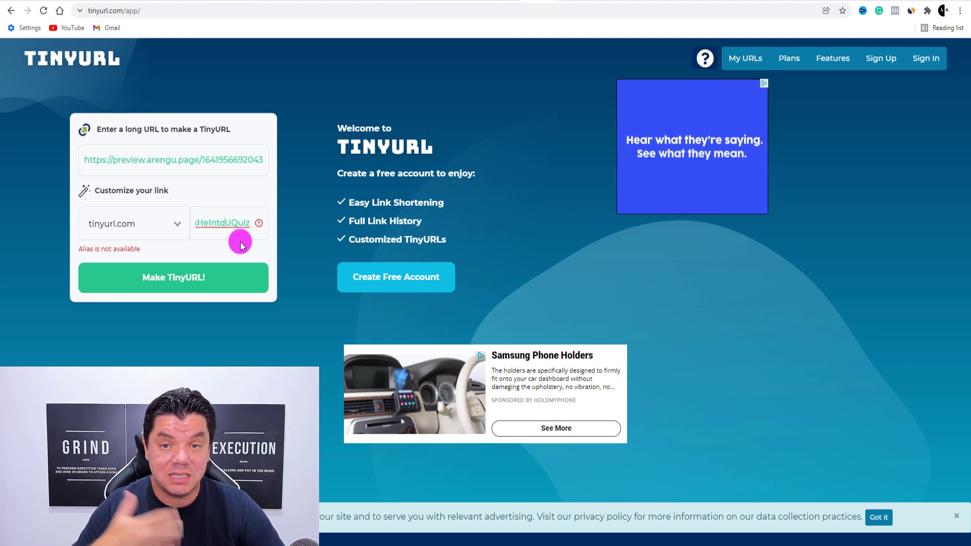
click(180, 276)
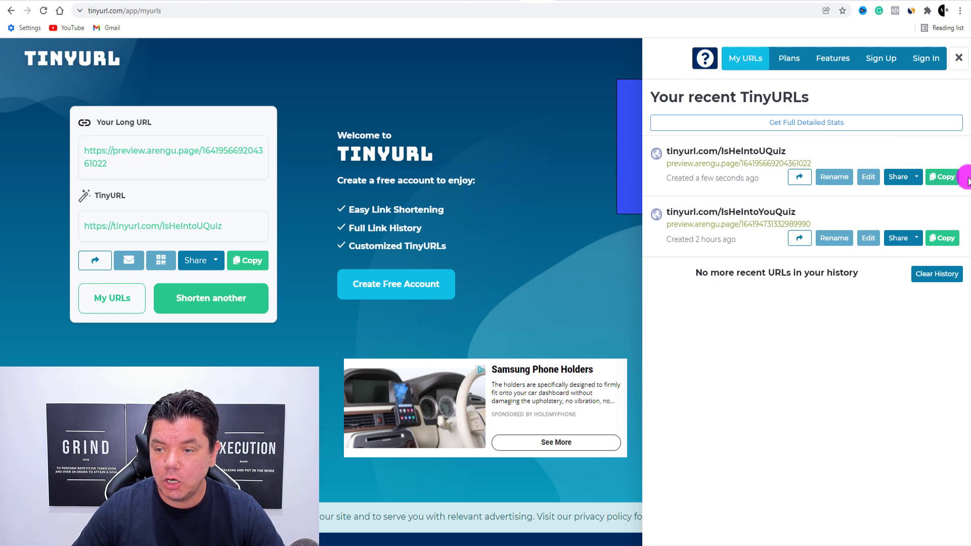
- Copy the short link tinyurl.com/IsHeIntoUQuiz and open it in a new tab to test it
click(943, 176)
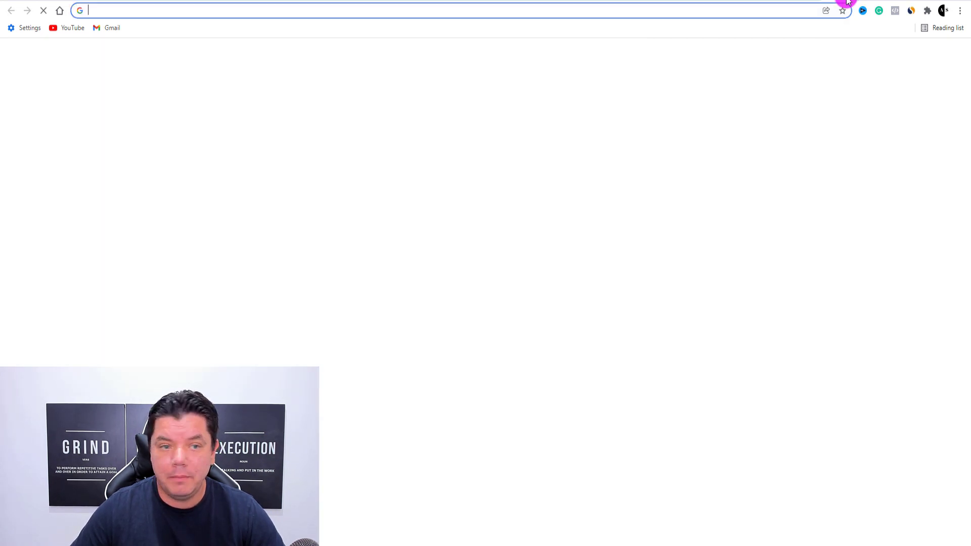
click(846, 2)
key(ctrl+v)
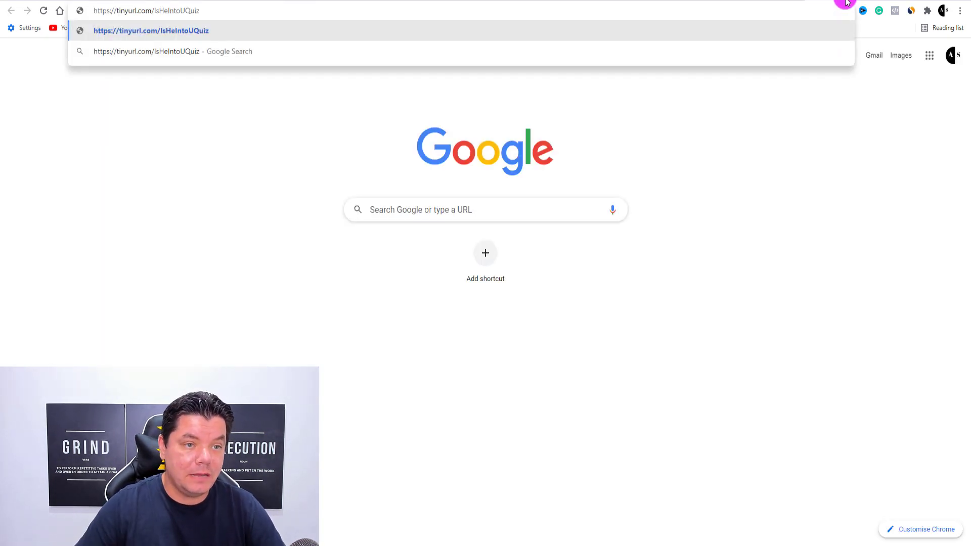
key(Return)
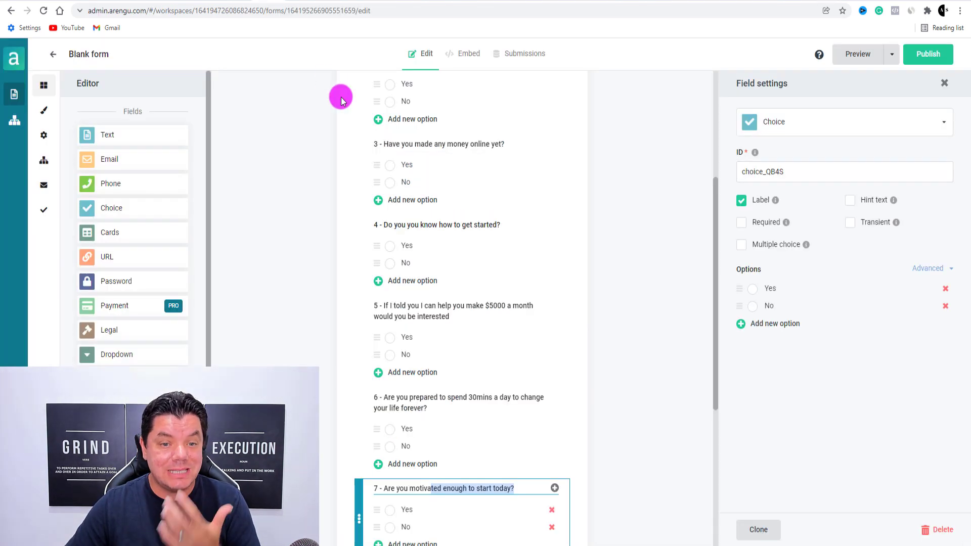
- Examine the Make Money Online Quiz form in Arengu, from its title and seven questions to the ending screen options
scroll(466, 183, up, 10)
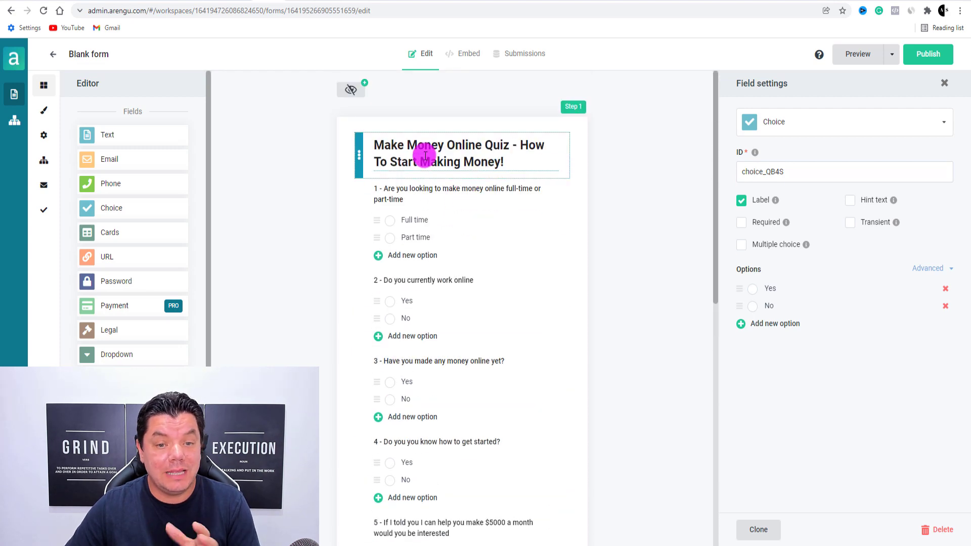
scroll(486, 172, down, 4)
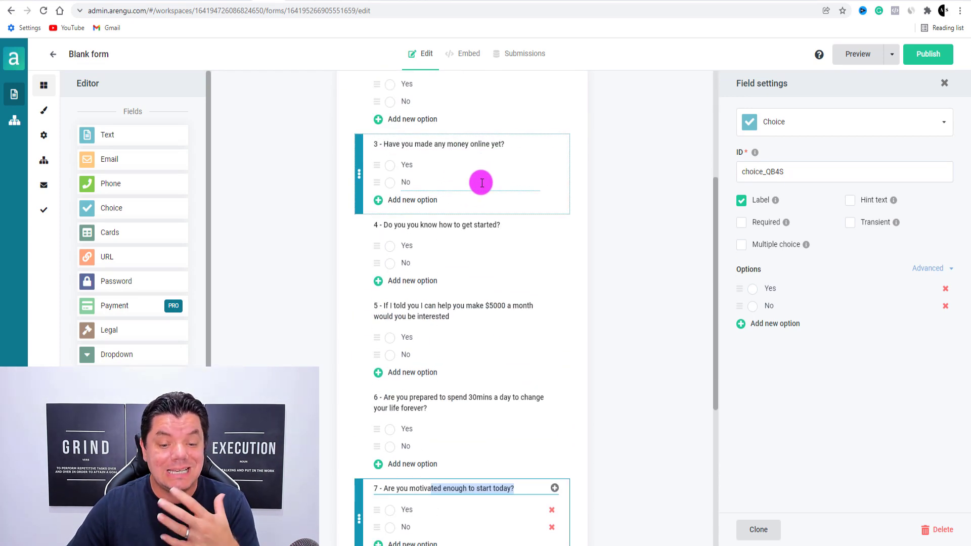
scroll(483, 183, down, 5)
click(616, 254)
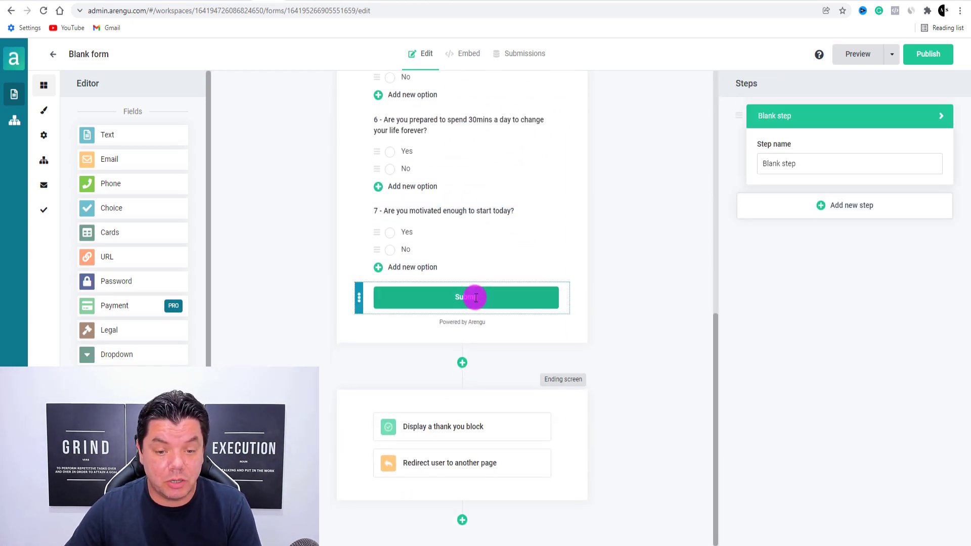
click(492, 403)
- Look over the Arengu home page, the Google results for "Free quiz generator" and the Arengu forms list
scroll(804, 405, down, 1)
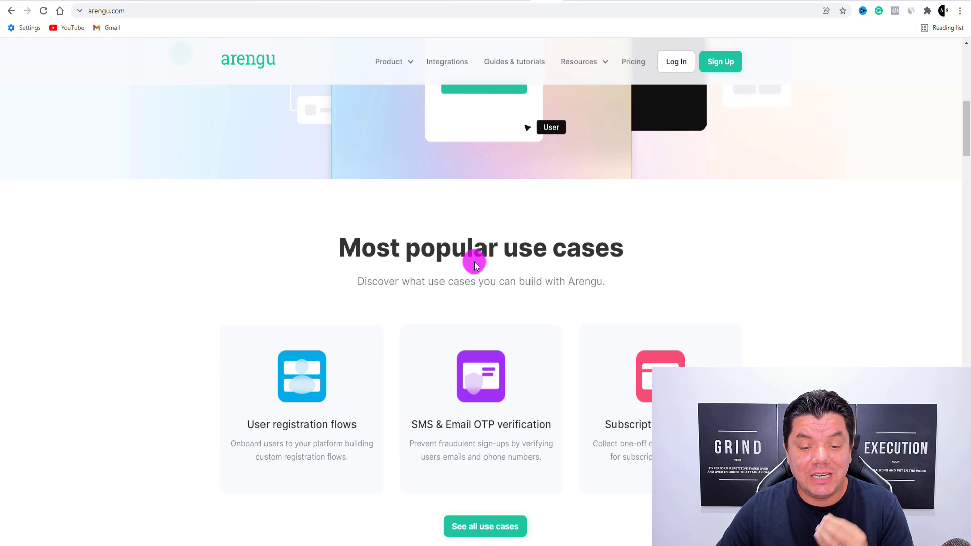
scroll(474, 262, up, 10)
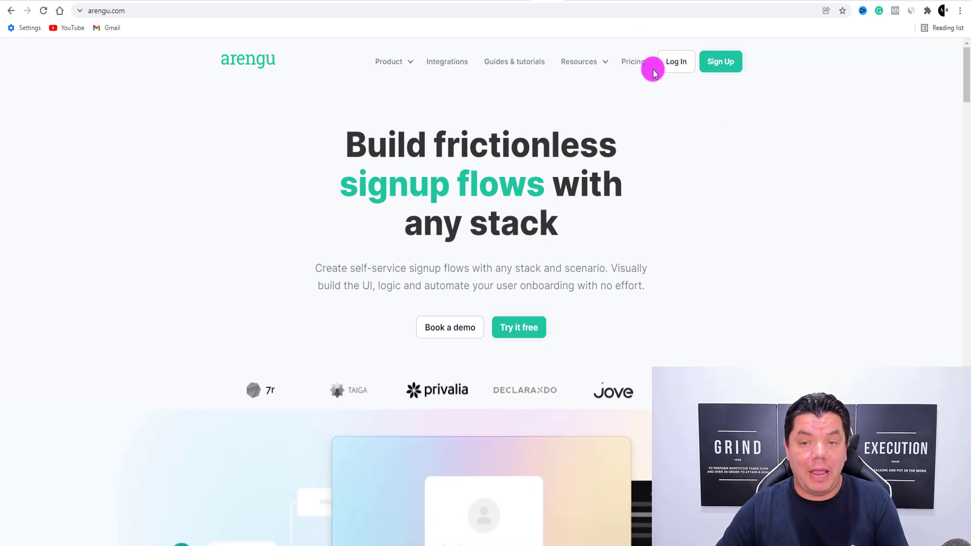
click(622, 10)
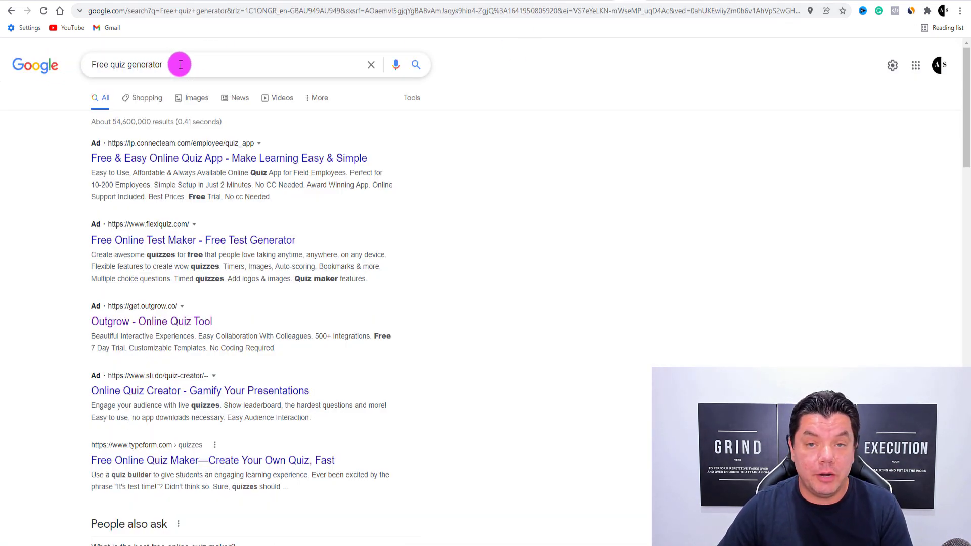
scroll(210, 170, down, 4)
scroll(209, 170, down, 7)
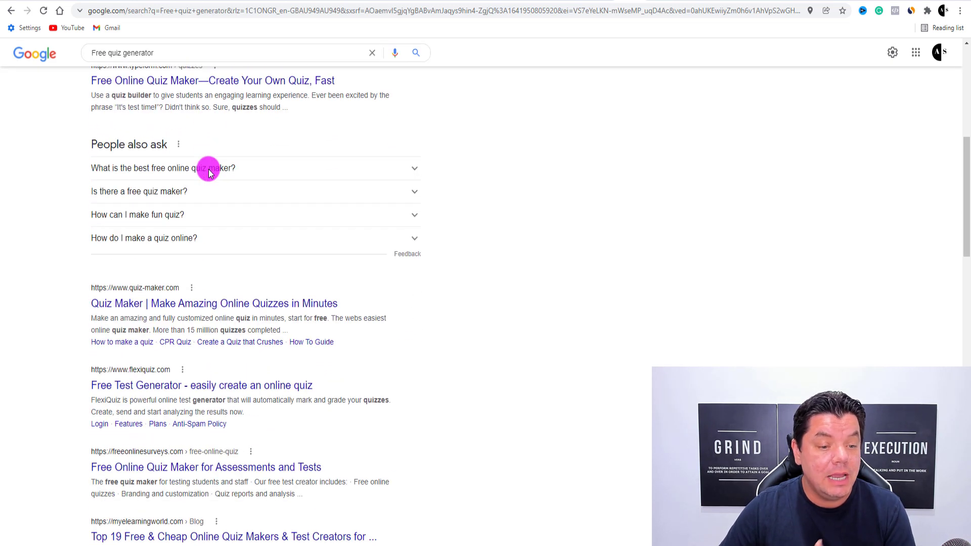
click(571, 2)
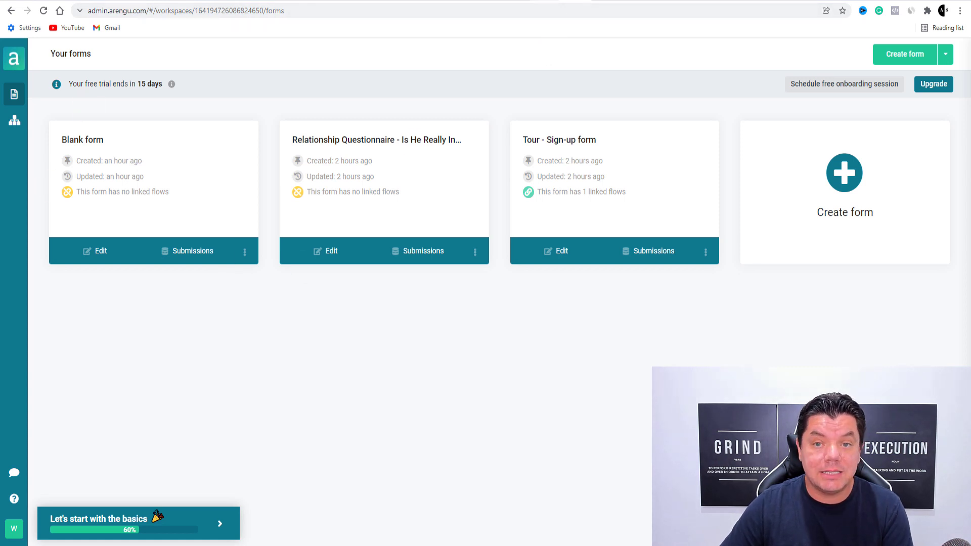
click(546, 2)
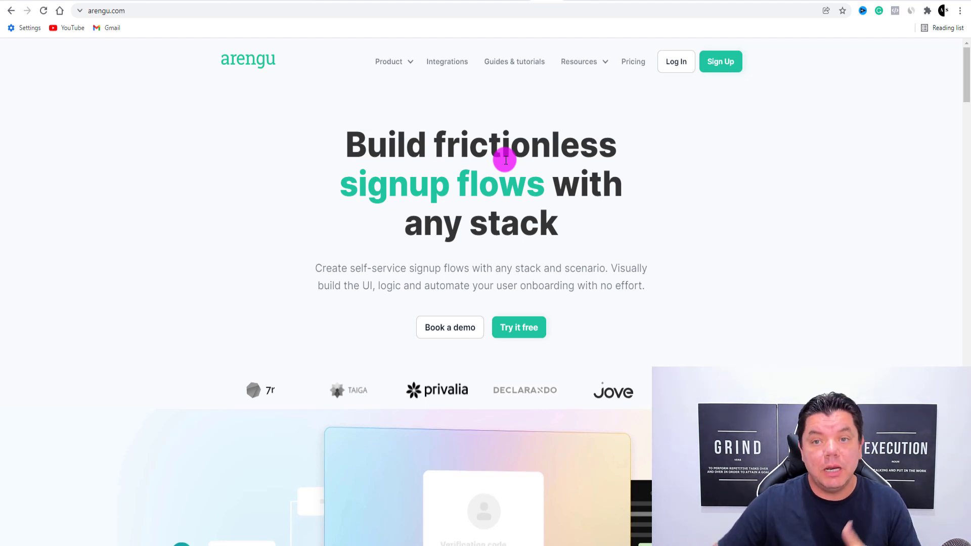
- Revisit the "Free quiz generator" search results and switch to the Facebook group search for "relationships"
click(636, 3)
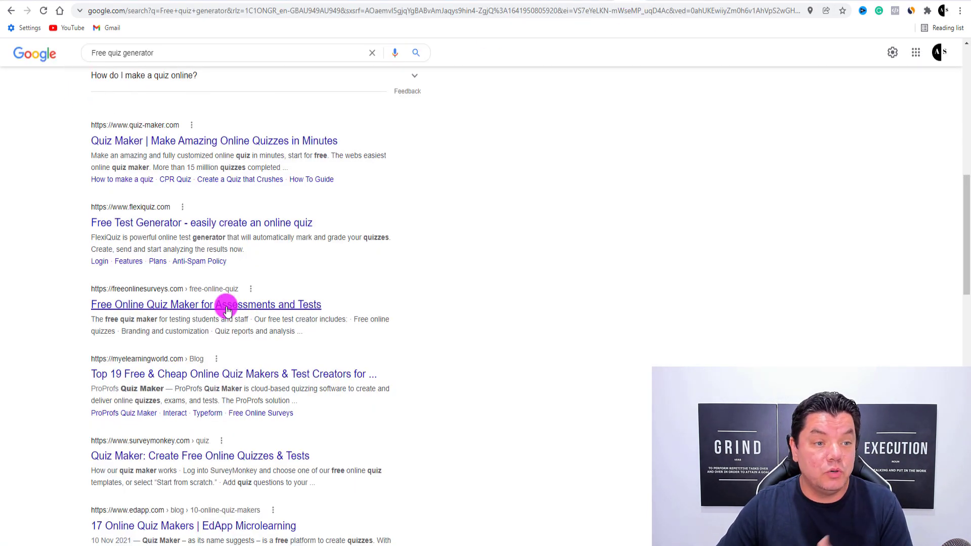
scroll(223, 307, up, 10)
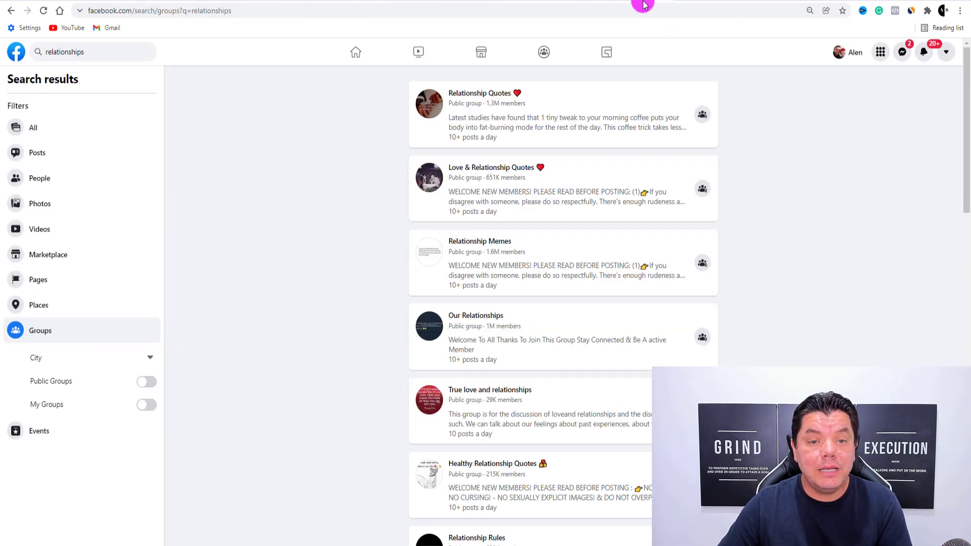
click(653, 3)
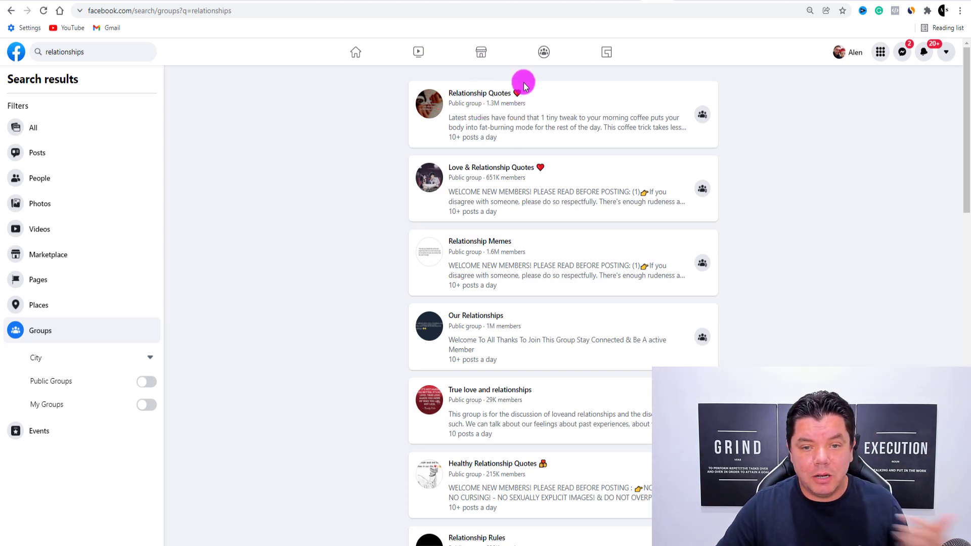
- Look through the posts of the "Relationship Quotes" Facebook group and return to the group search results
click(490, 98)
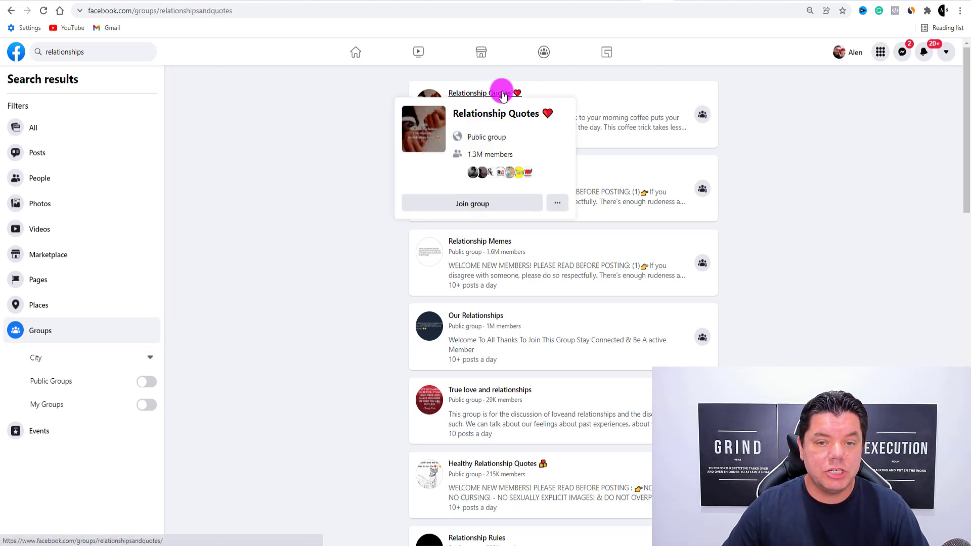
scroll(483, 227, down, 4)
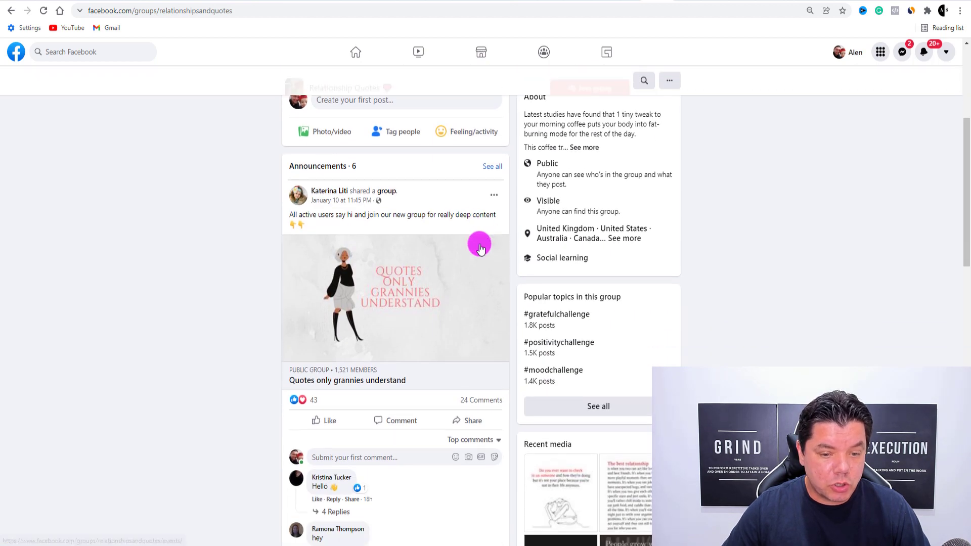
scroll(480, 248, down, 20)
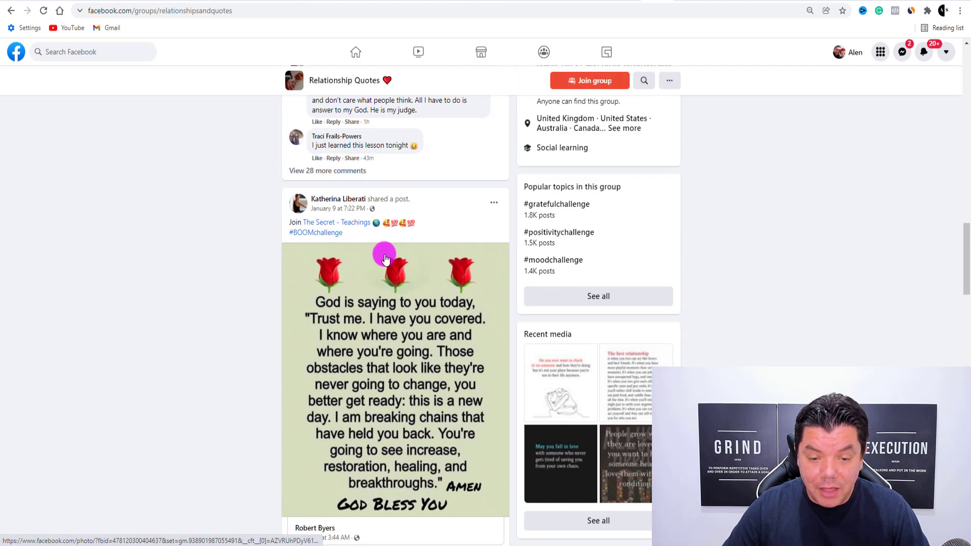
click(11, 11)
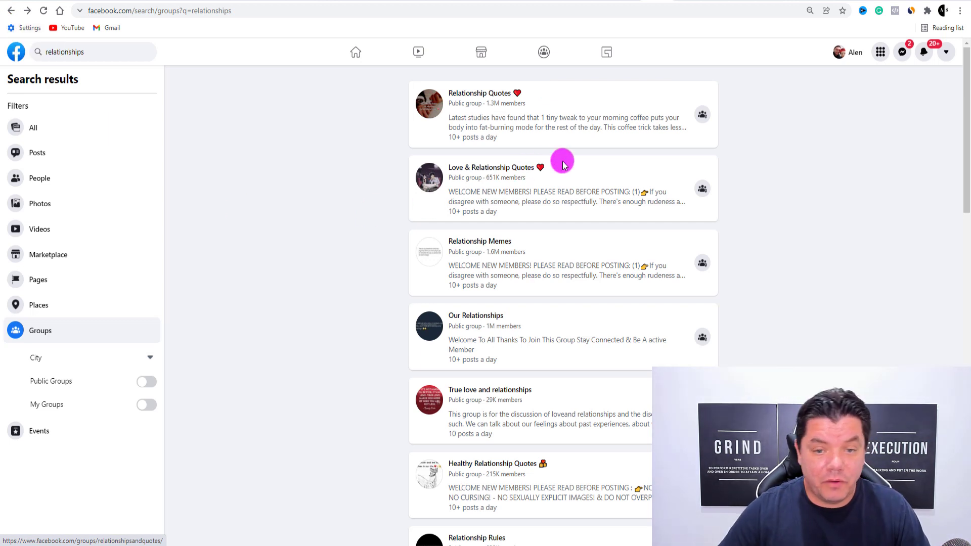
click(500, 172)
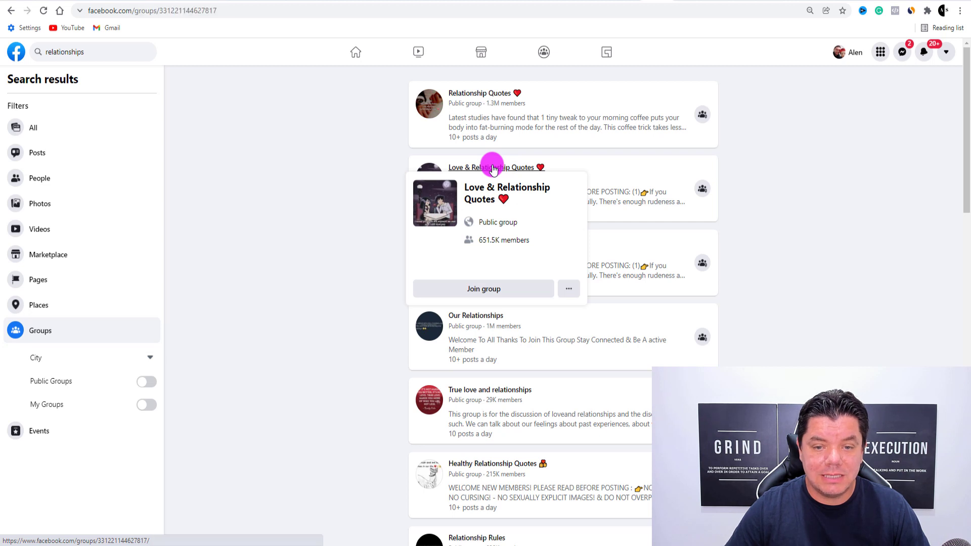
click(376, 189)
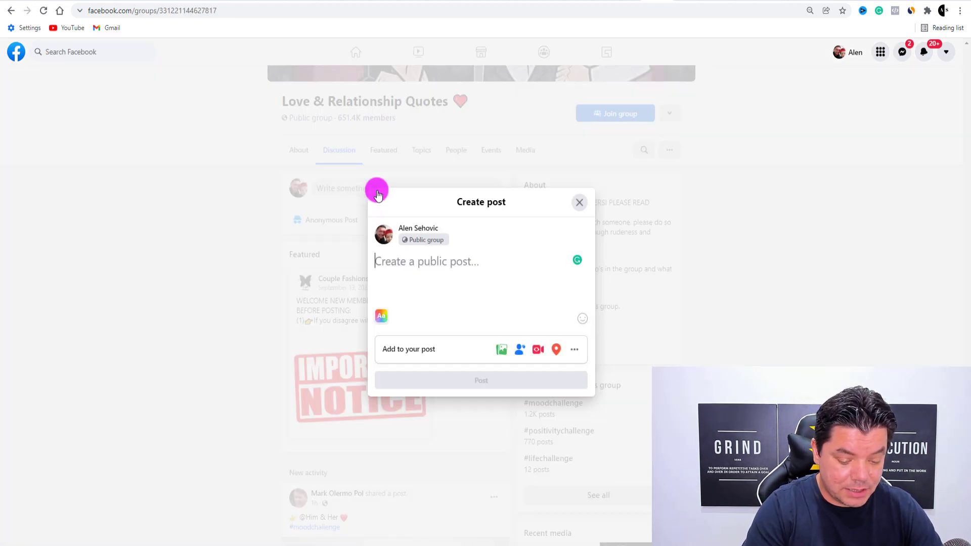
text(Take this quick)
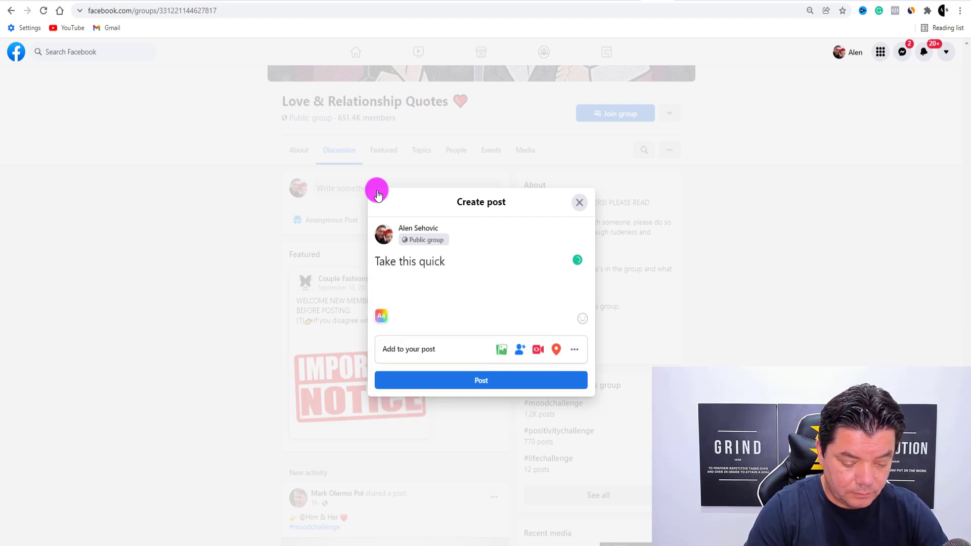
text(Quiz and find out if your man is into you -)
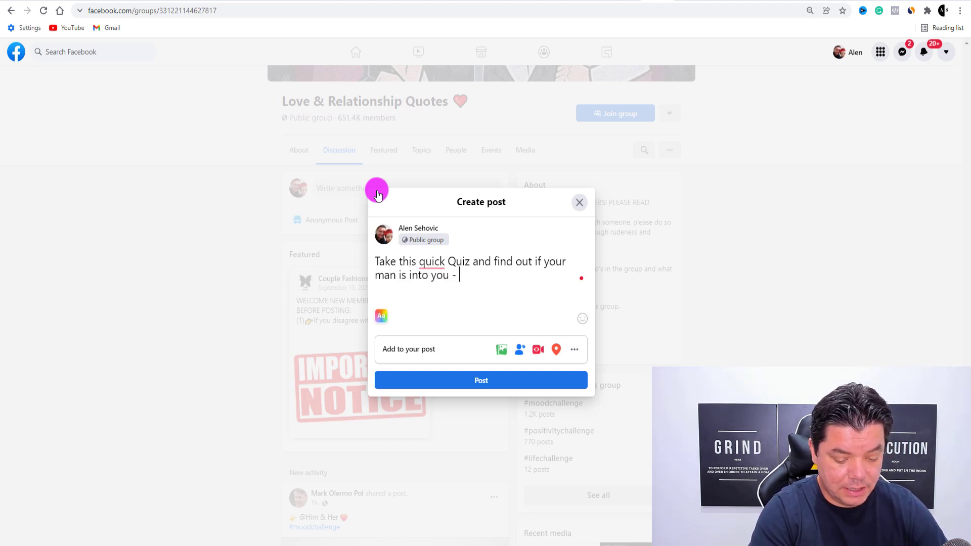
text(https://tinyurl.com/IsHeIntoUQuiz)
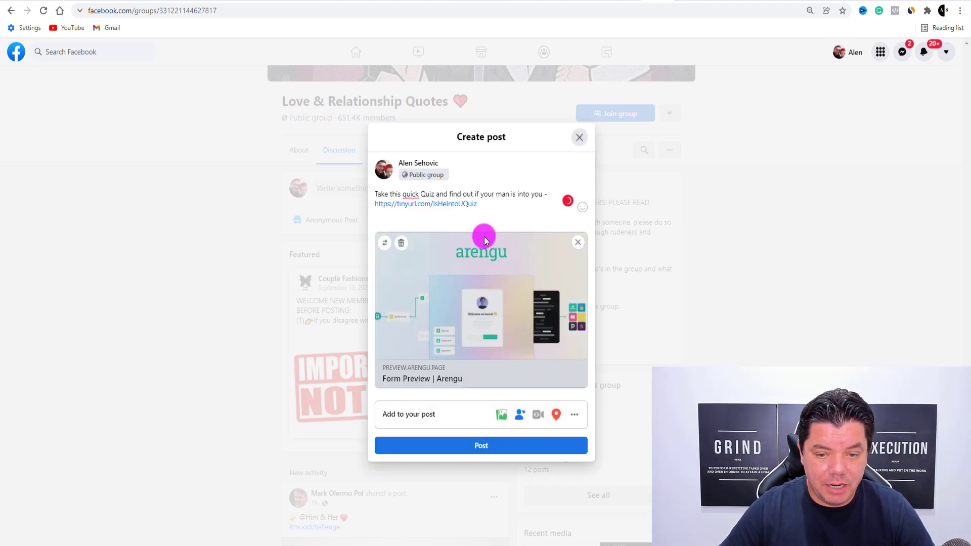
- Remove the Arengu link preview from the draft post and give it the solid purple background
click(577, 243)
click(374, 319)
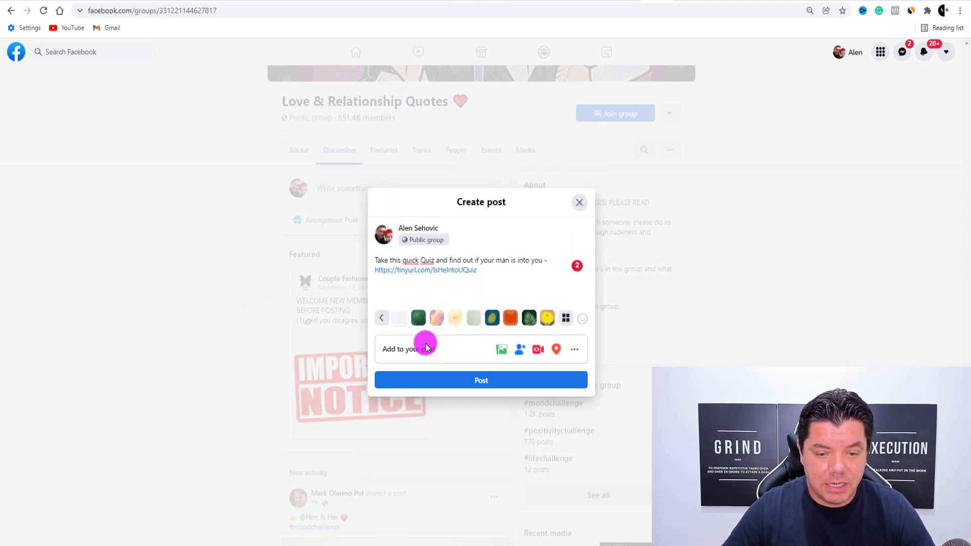
click(567, 320)
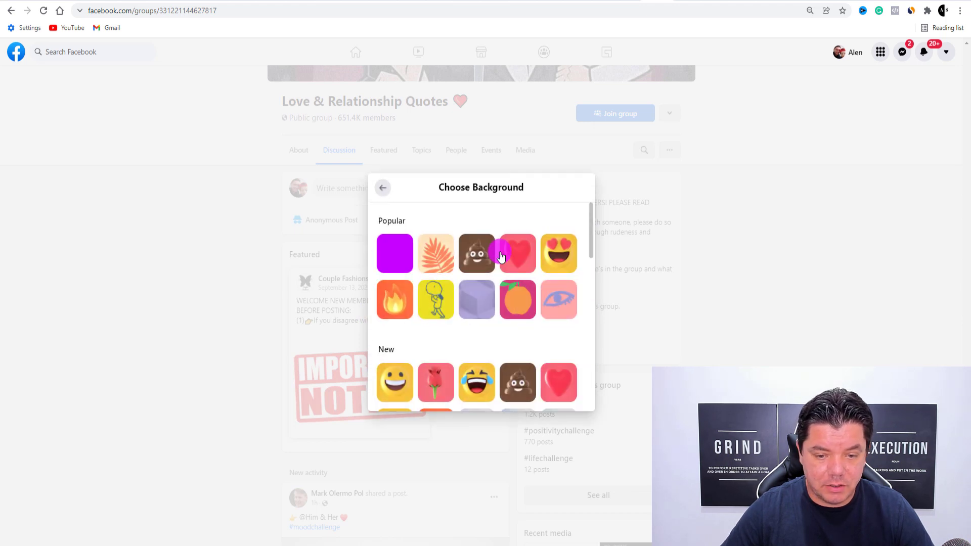
click(381, 256)
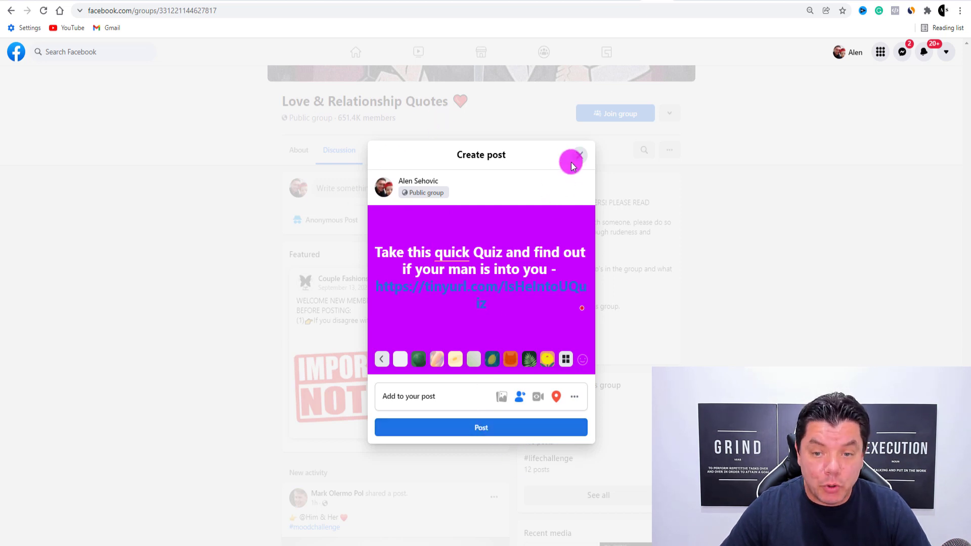
- Accept the Grammarly correction to "Quick" in the draft and close the post without publishing it
mouse_move(461, 245)
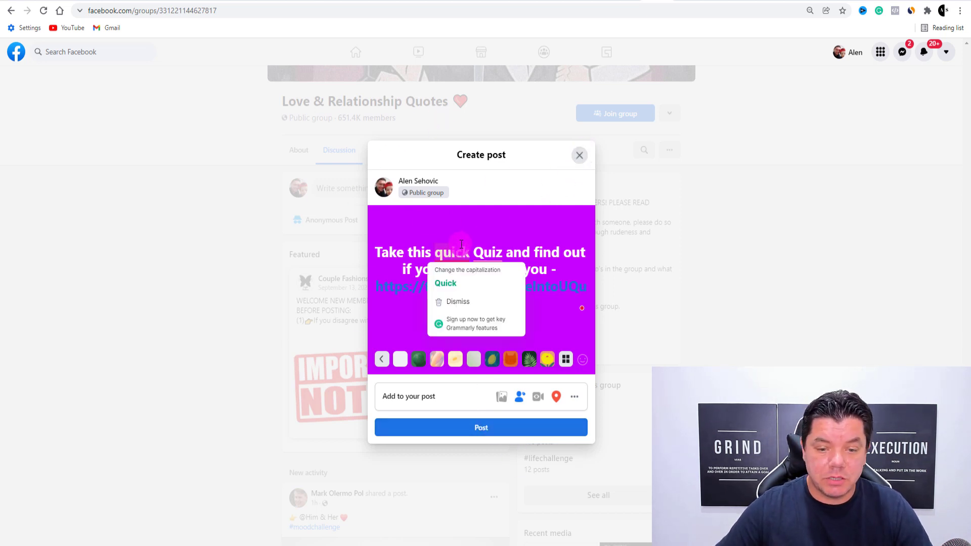
click(448, 284)
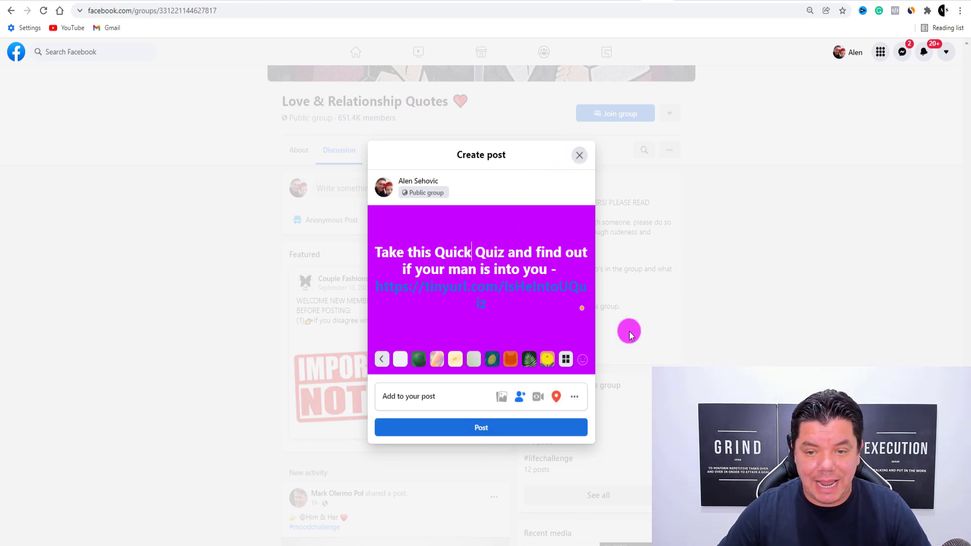
click(581, 155)
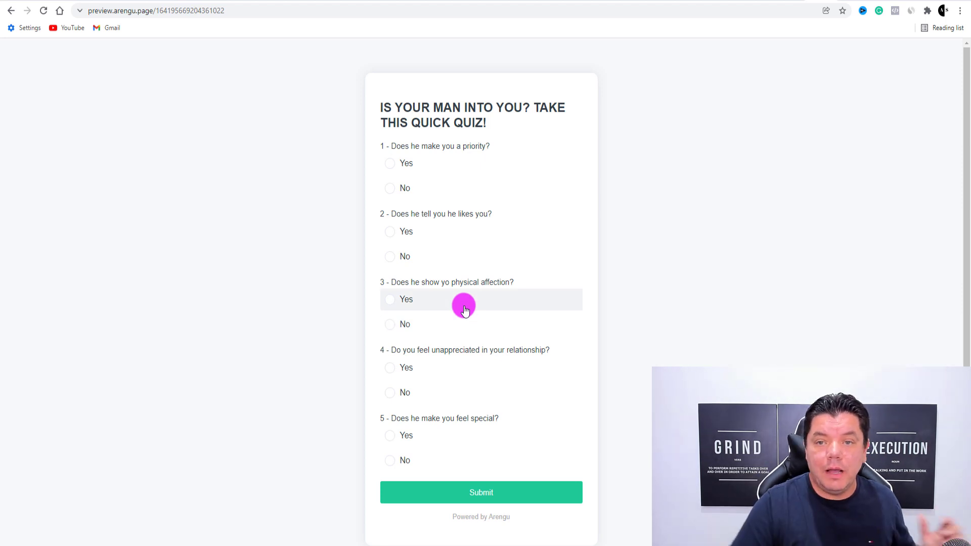
- Switch from the quiz preview through the Facebook group to Pinterest and look over the pins for "relationships"
click(653, 5)
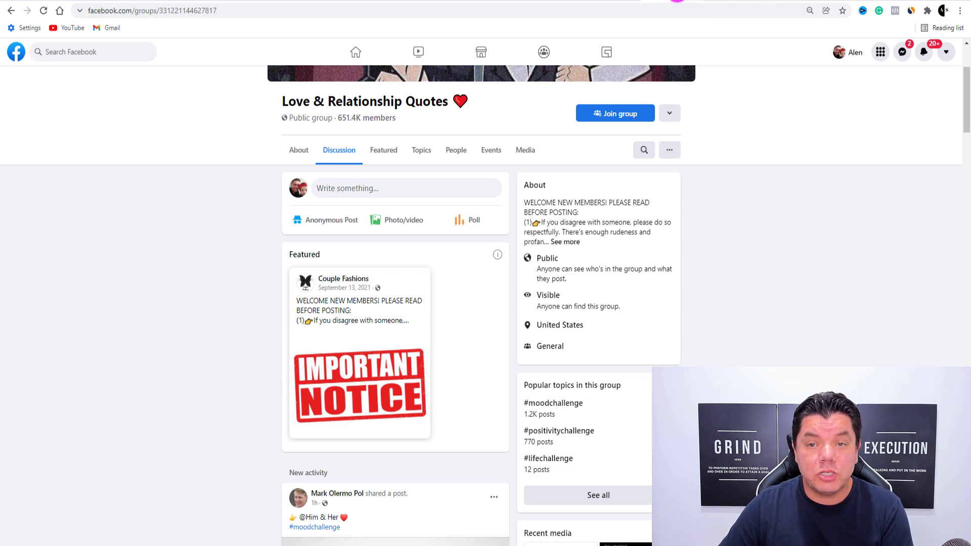
click(678, 1)
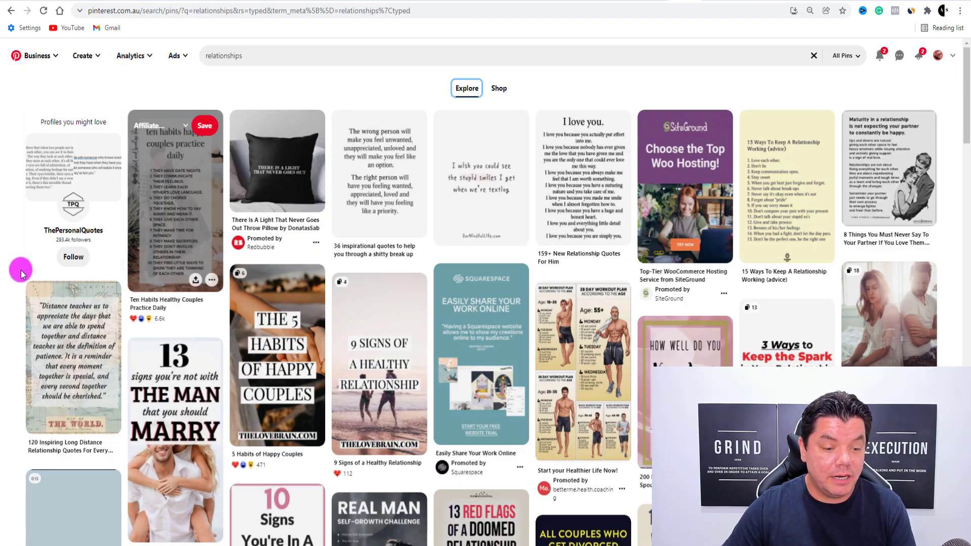
scroll(130, 281, down, 7)
scroll(637, 263, down, 15)
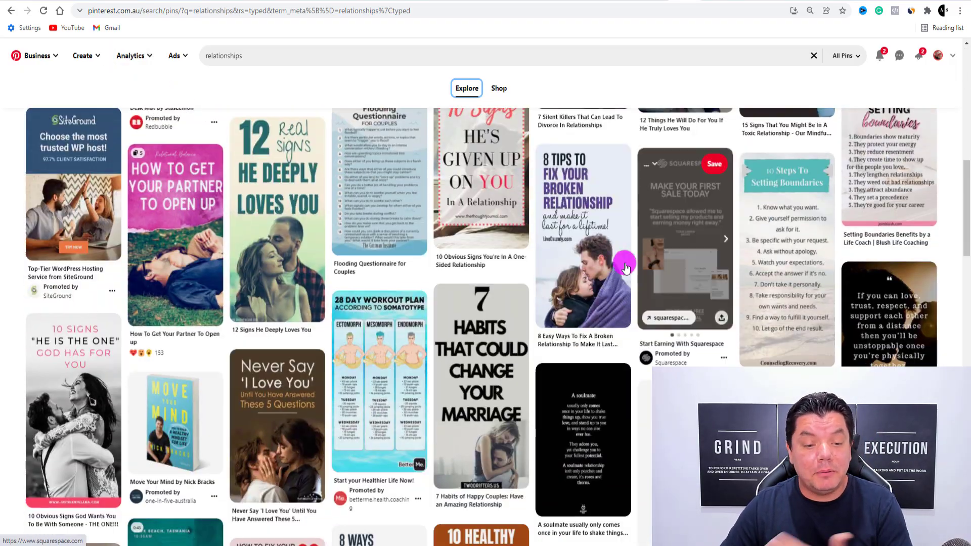
scroll(243, 250, down, 15)
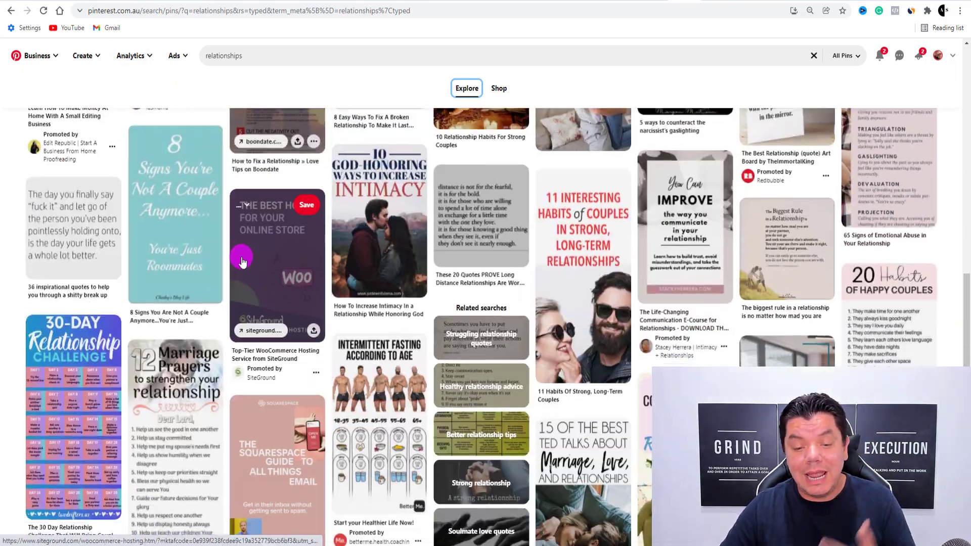
scroll(606, 331, up, 20)
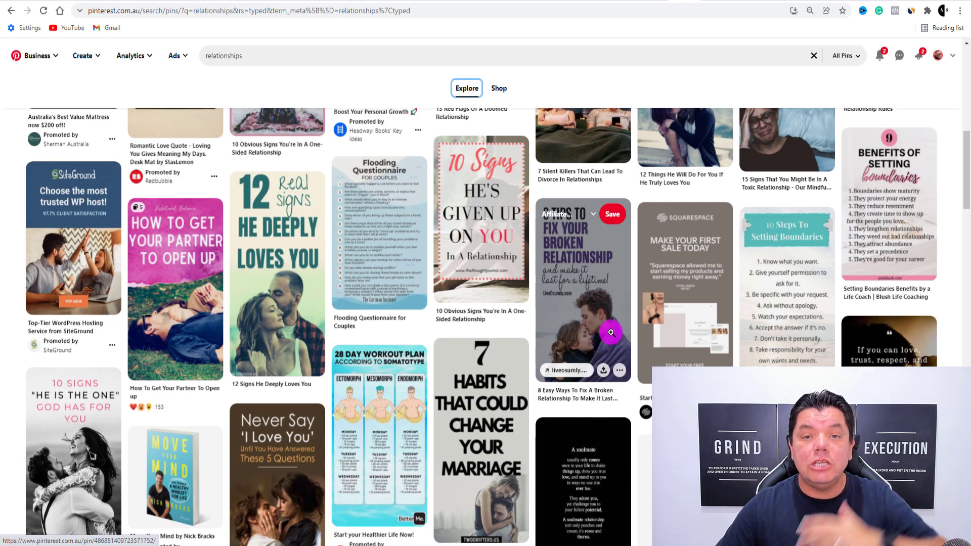
scroll(611, 332, up, 10)
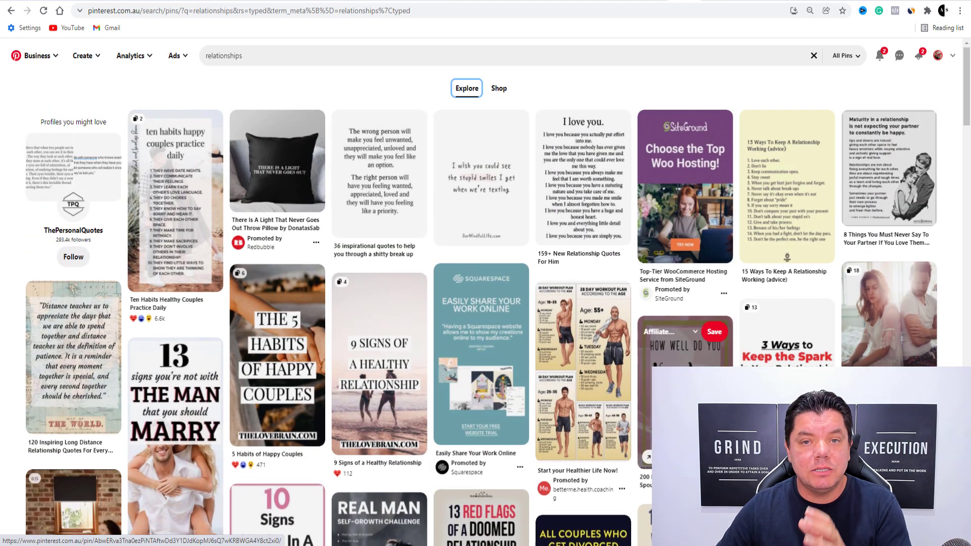
- Browse the relationship pins, check the title and source link of the "13 Warning Signs" pin, and return to the results
click(683, 290)
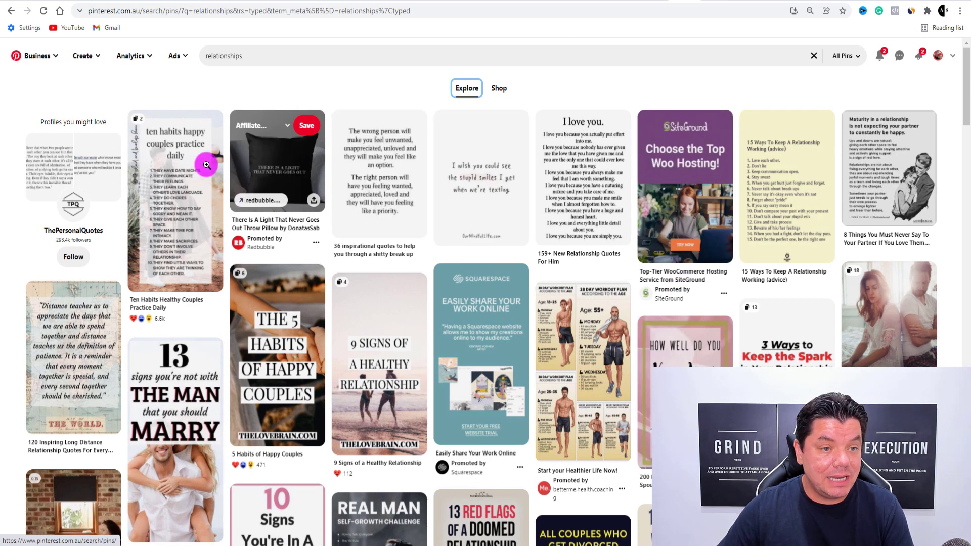
click(468, 89)
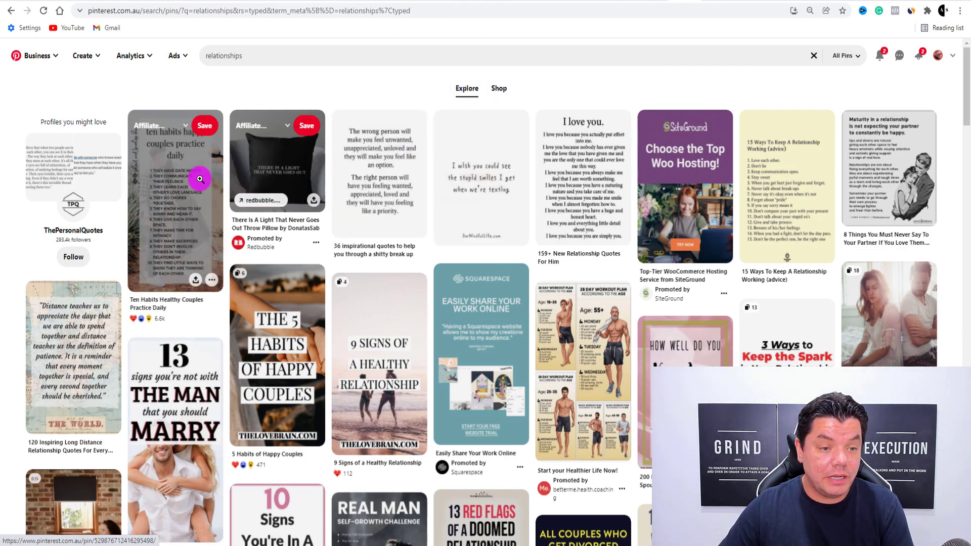
scroll(195, 174, down, 6)
scroll(734, 210, down, 5)
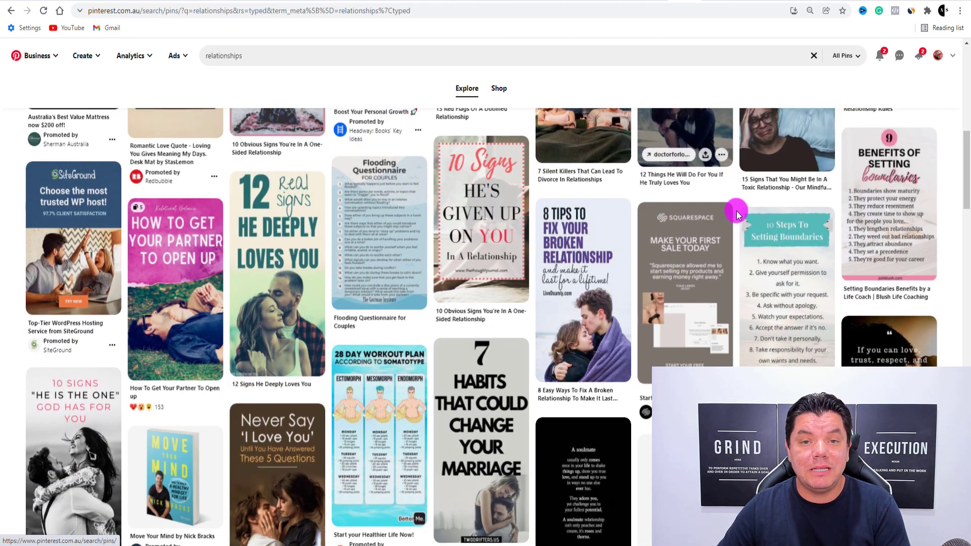
scroll(749, 258, up, 6)
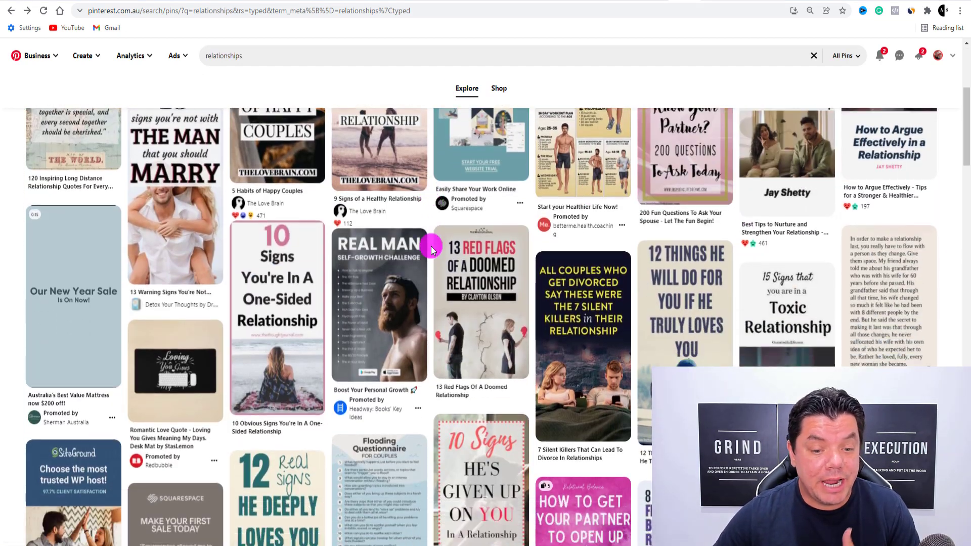
scroll(429, 250, down, 2)
scroll(427, 261, up, 2)
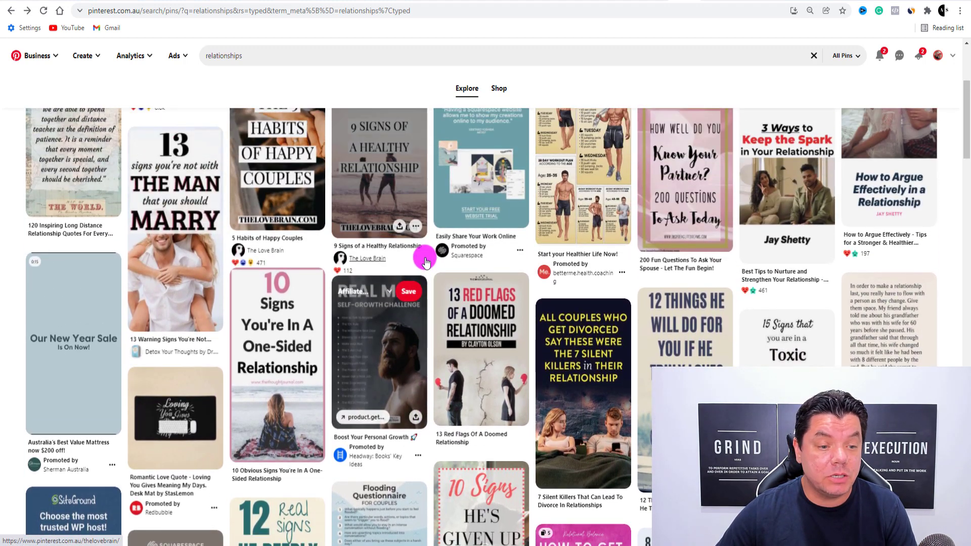
click(188, 196)
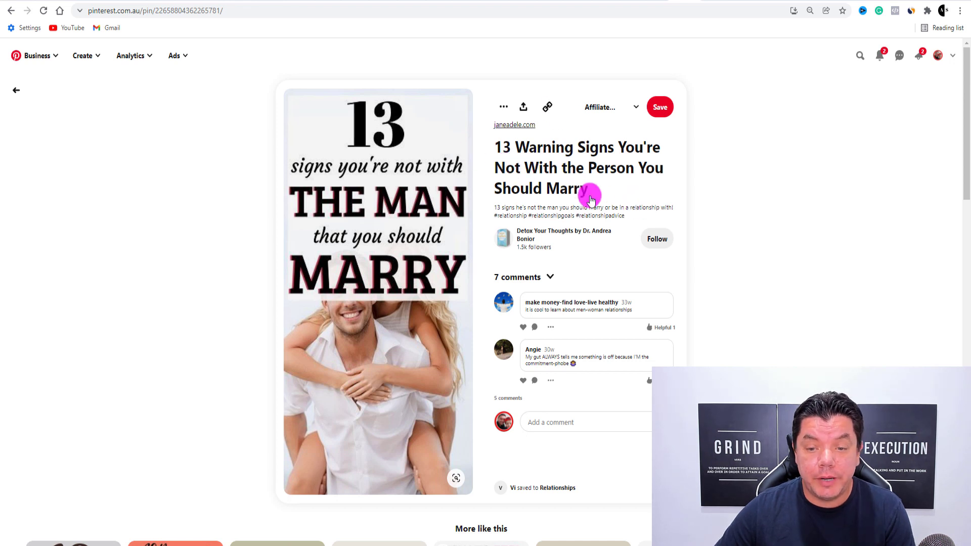
drag(585, 190, 568, 182)
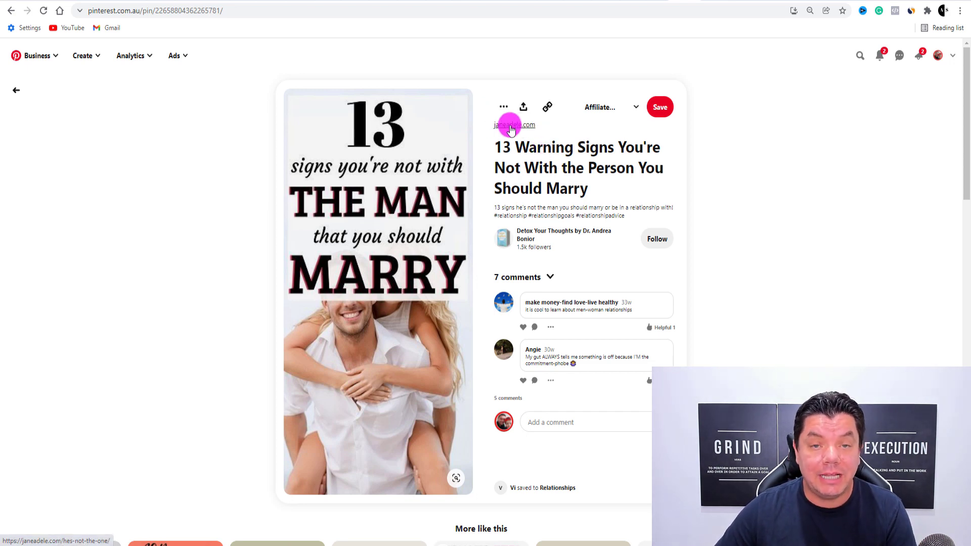
click(16, 90)
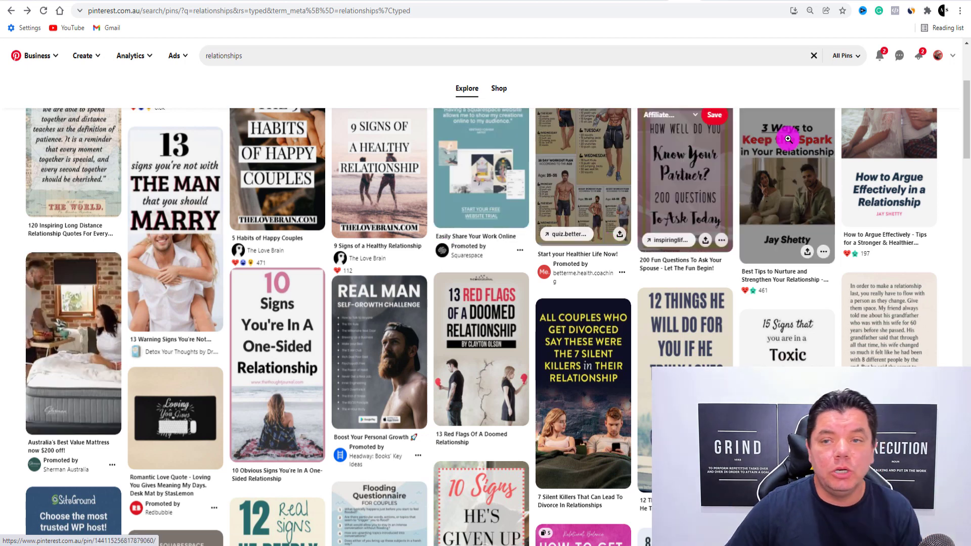
- Switch to Twitter and look through the home timeline as another place to share the quiz link
click(705, 1)
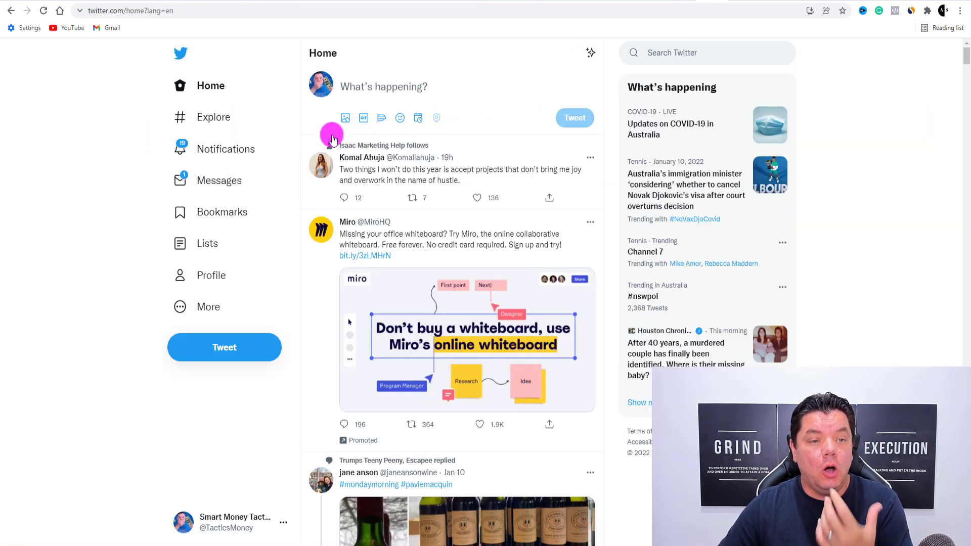
scroll(435, 289, down, 5)
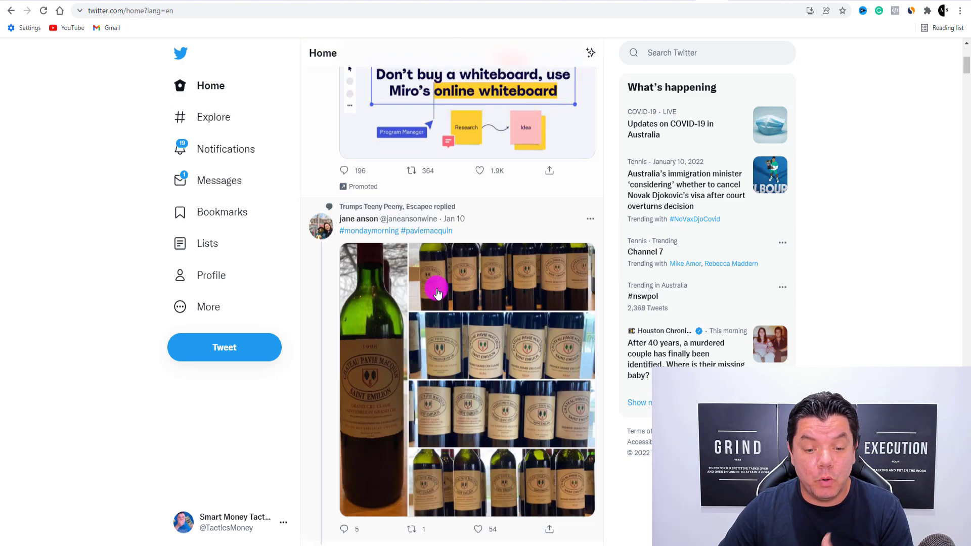
scroll(437, 294, down, 10)
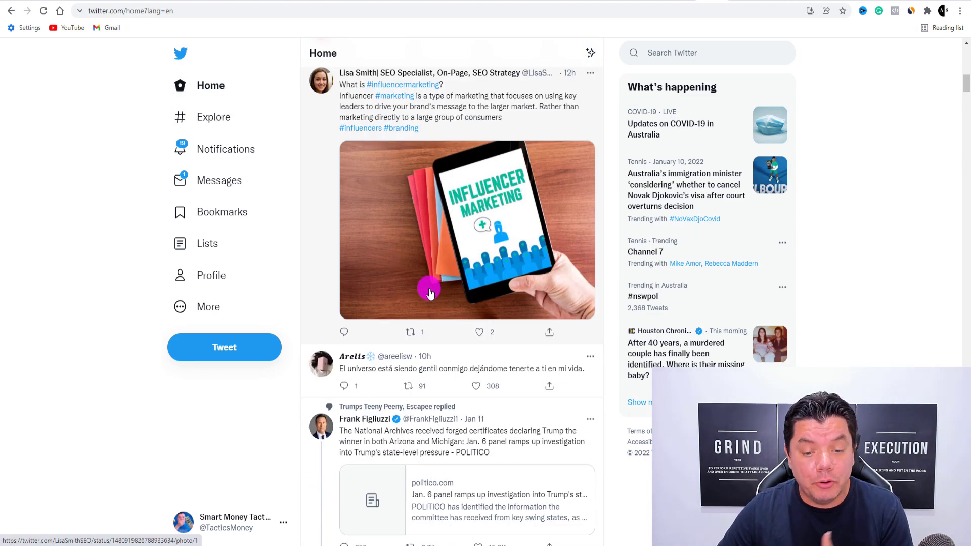
scroll(427, 296, down, 10)
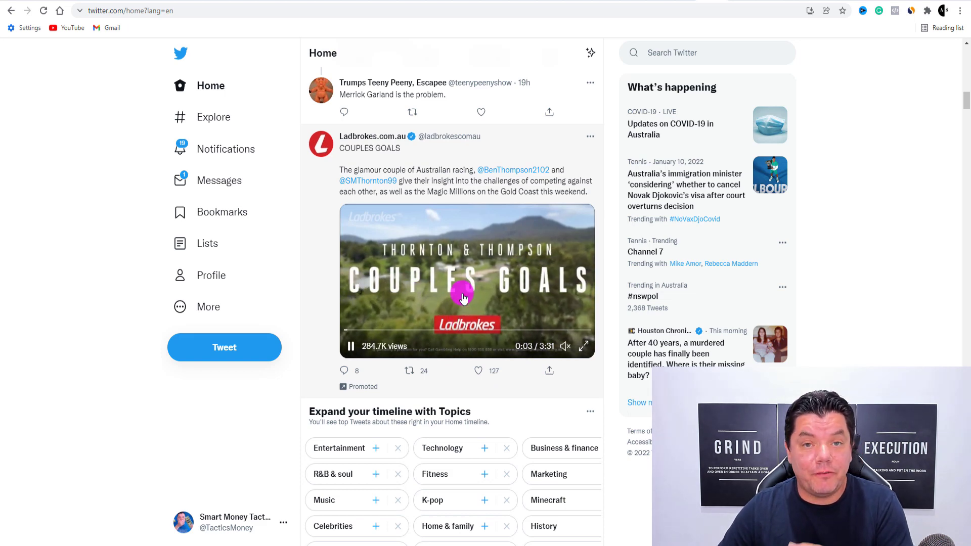
scroll(463, 299, down, 4)
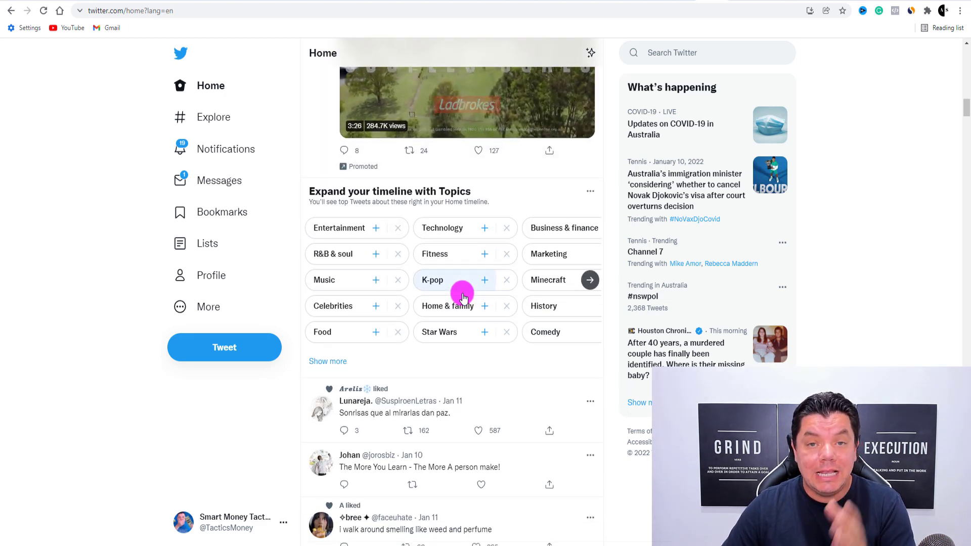
scroll(462, 296, down, 3)
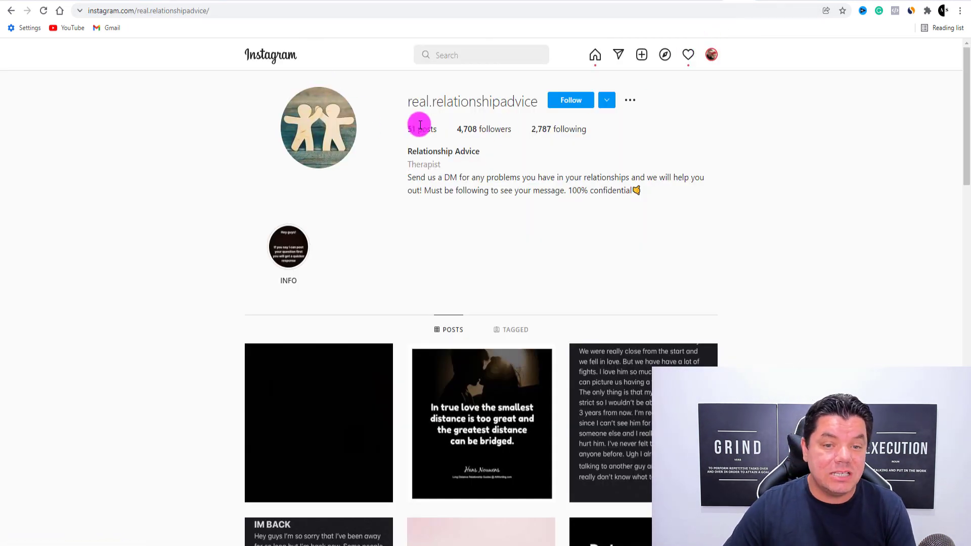
- Look over the name, bio and quote posts of the real.relationshipadvice Instagram profile
drag(412, 104, 526, 101)
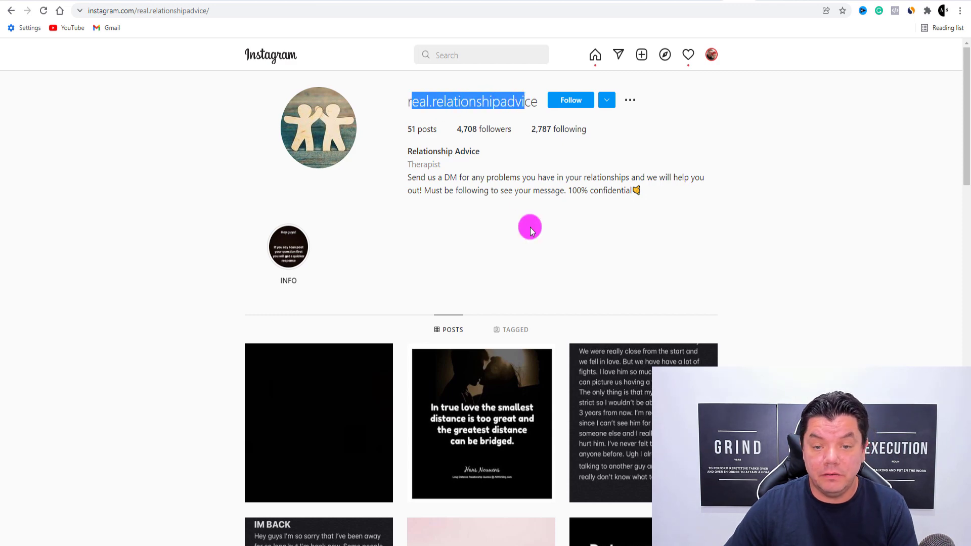
click(530, 226)
scroll(506, 279, down, 4)
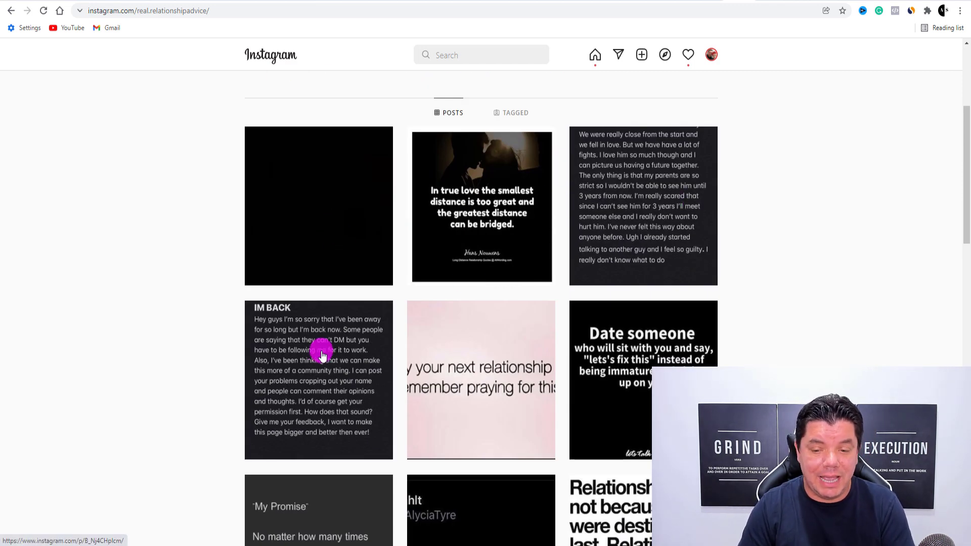
scroll(598, 186, down, 6)
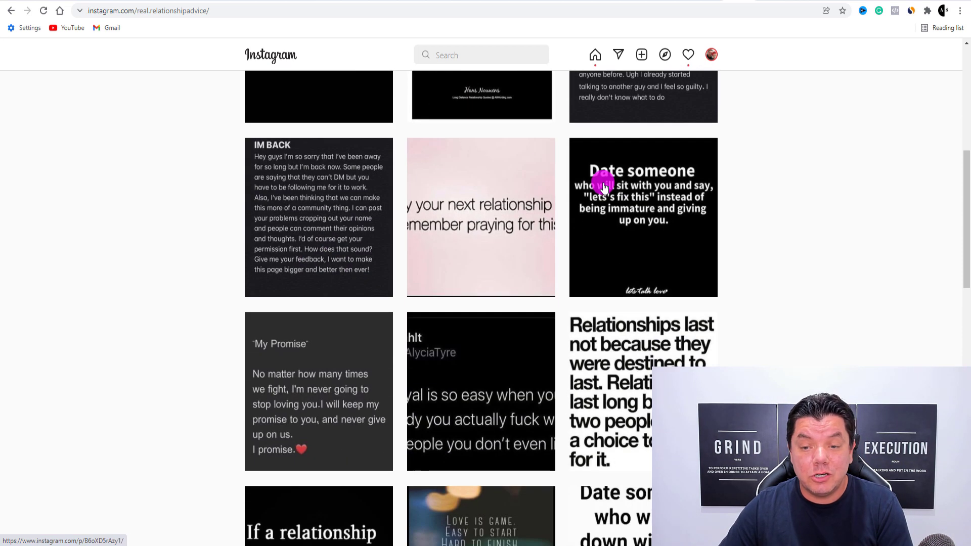
scroll(443, 231, down, 4)
scroll(561, 328, up, 13)
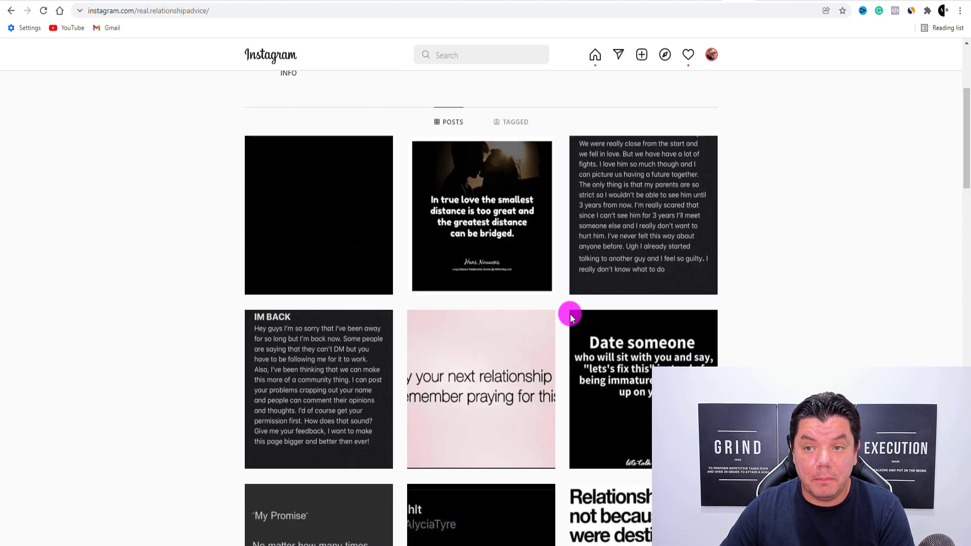
- Switch to the relationship_advice_goals_ Instagram profile, browse its quote posts and check the link in its bio
click(762, 1)
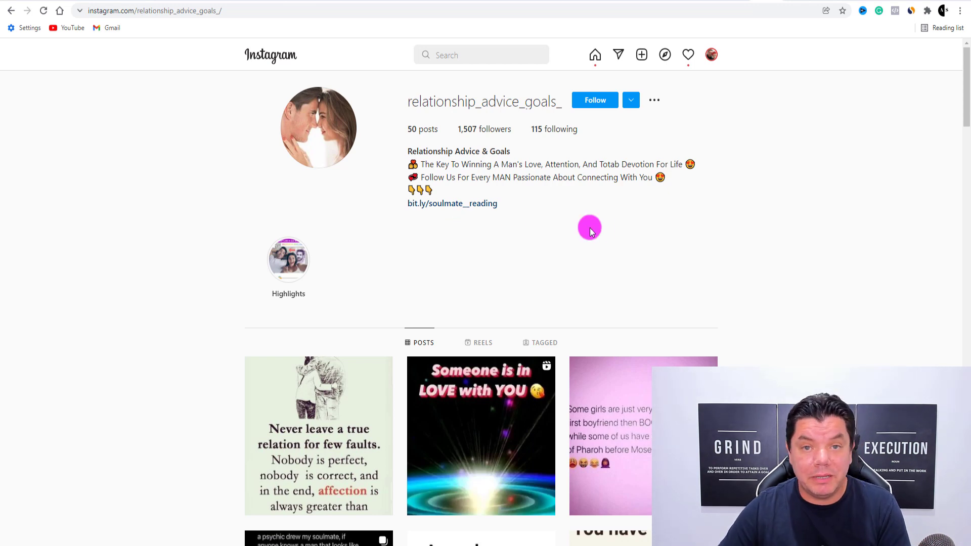
scroll(576, 222, down, 3)
scroll(414, 224, down, 13)
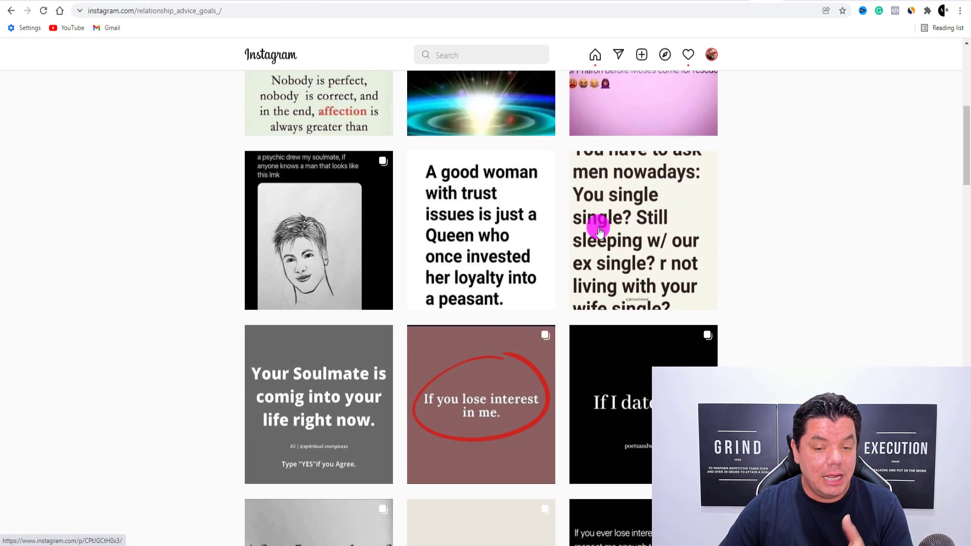
scroll(392, 215, down, 10)
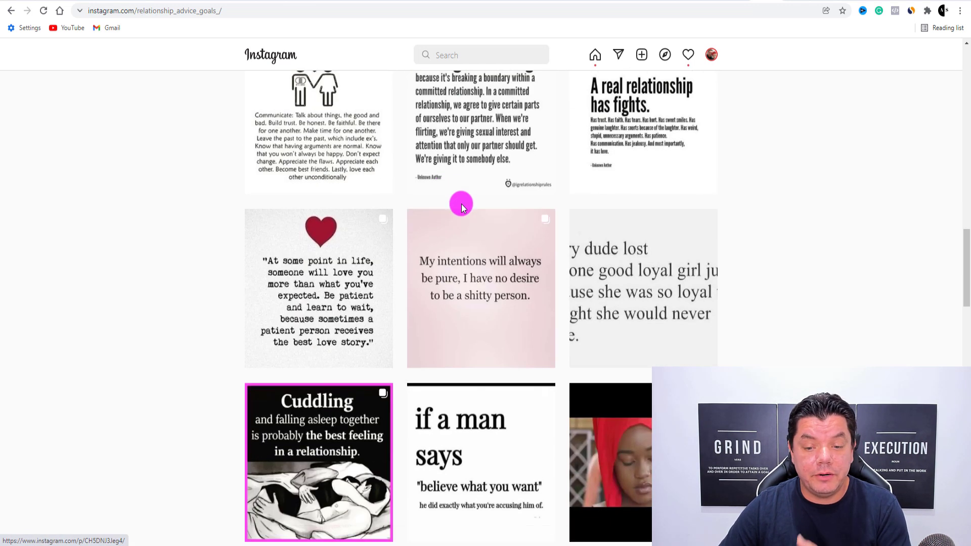
scroll(536, 214, up, 13)
scroll(538, 222, up, 15)
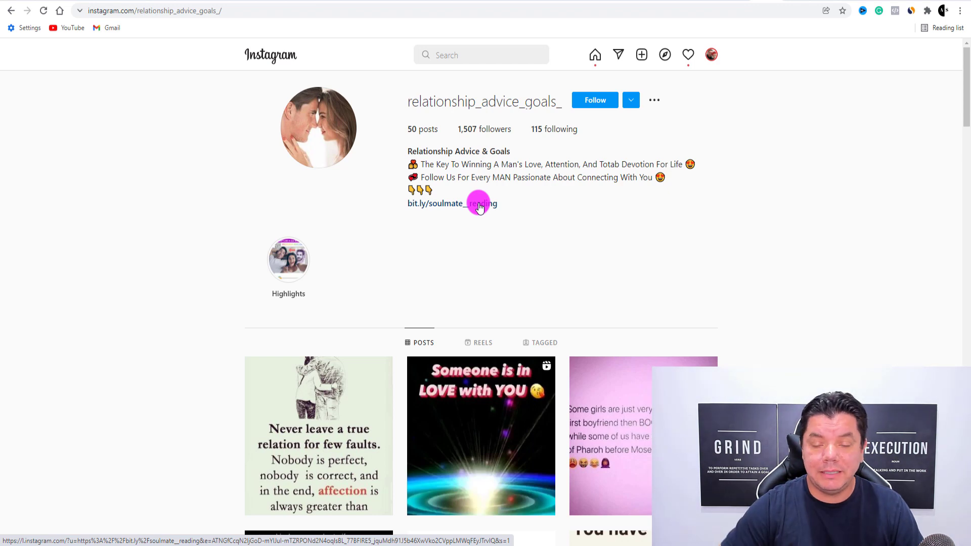
- Open canva.com in a new tab to view its design options, and return to the Arengu quiz preview
click(846, 2)
text(canva)
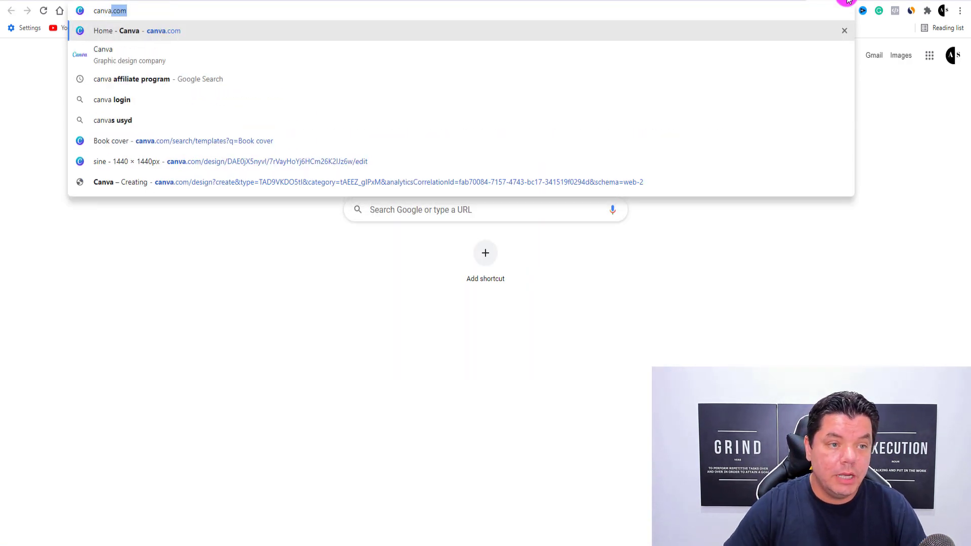
key(Return)
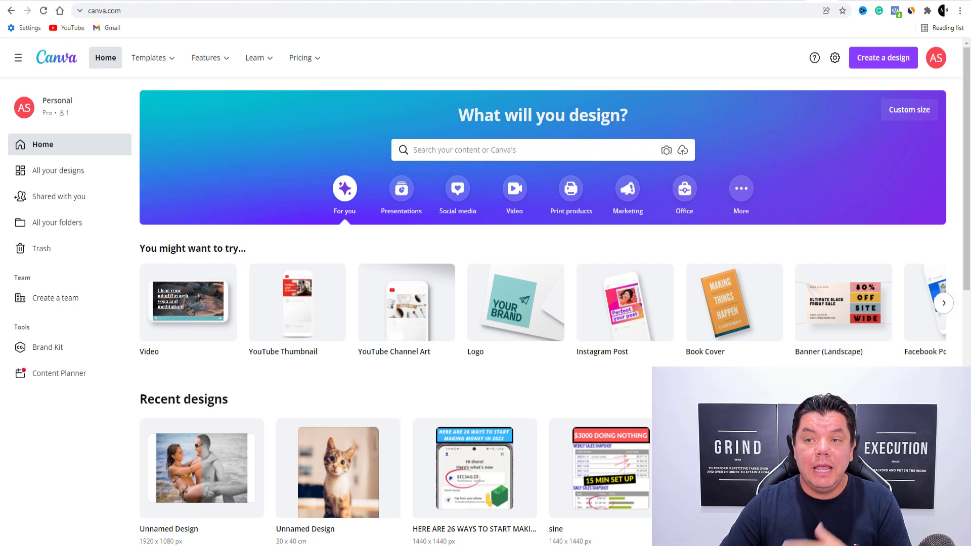
click(791, 1)
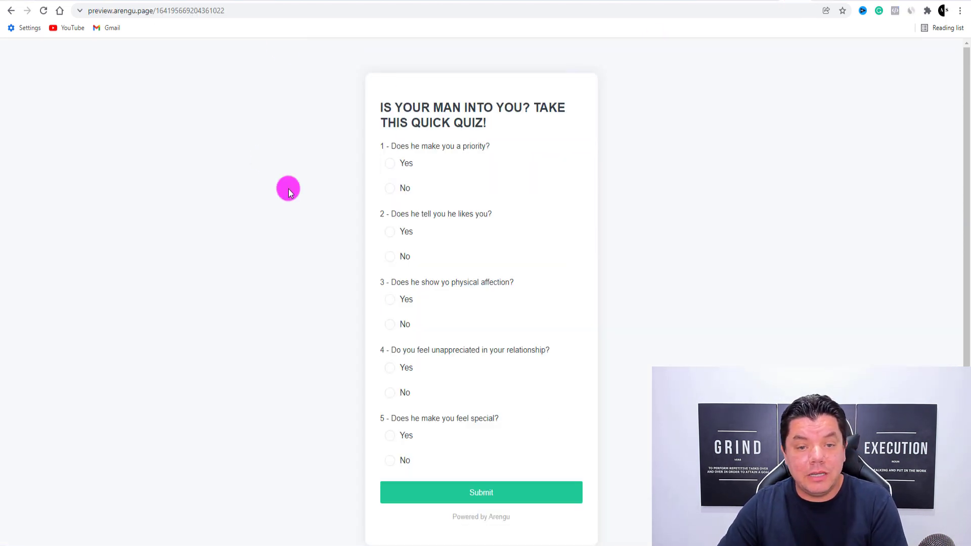